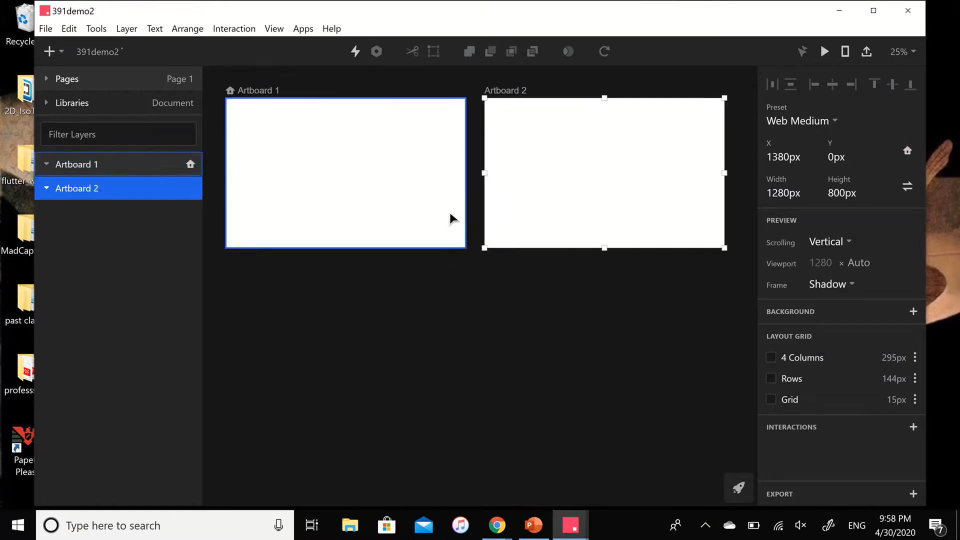
Step: Complete the set of four artboards and name them Home, About, Portfolio and Contact
double_click(83, 164)
type("Home")
double_click(83, 188)
type("About")
double_click(83, 211)
type("Portfolio")
double_click(83, 236)
type("Contact")
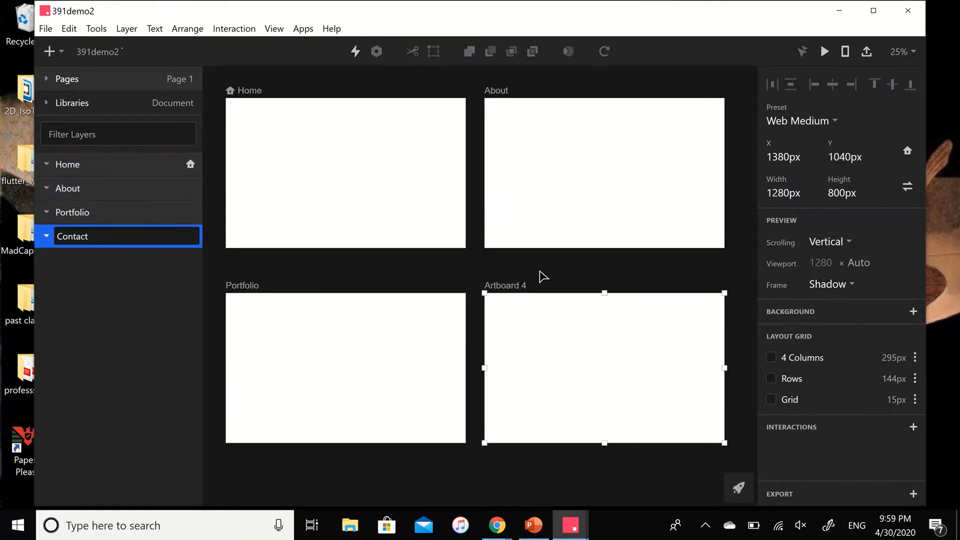
key("Return")
Step: Select the Home artboard and maximize the application window
left_click(245, 171)
left_click(228, 263)
left_click(250, 90)
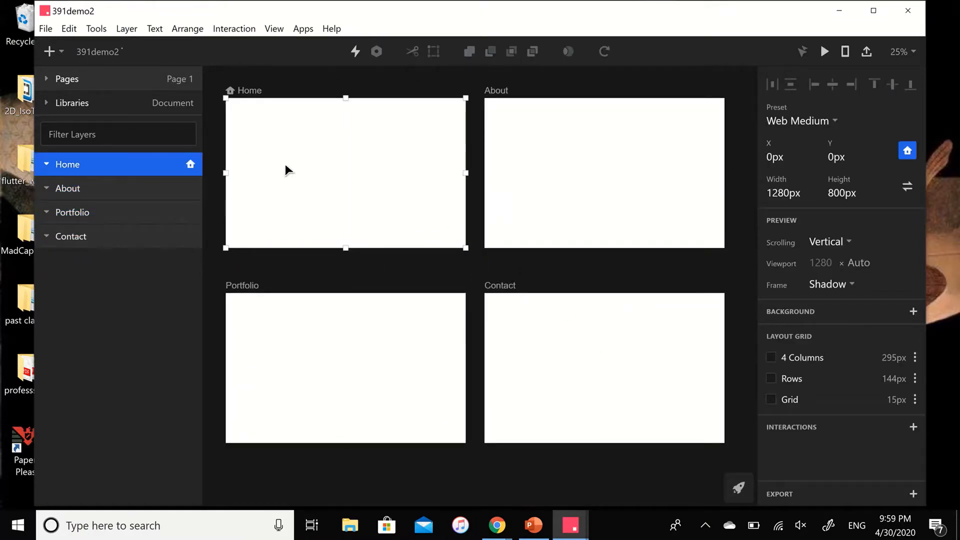
double_click(72, 47)
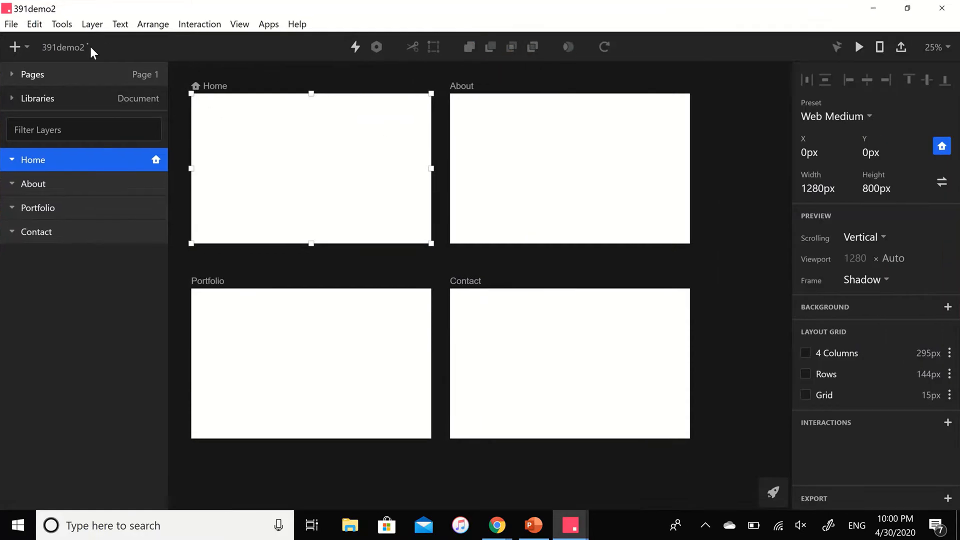
Step: Insert the hero image on the Home artboard, stretch it to full width and place it across the upper part
left_click(24, 50)
left_click(44, 286)
double_click(421, 134)
left_click_drag(211, 235, 190, 260)
left_click_drag(411, 252, 437, 269)
left_click_drag(370, 200, 375, 108)
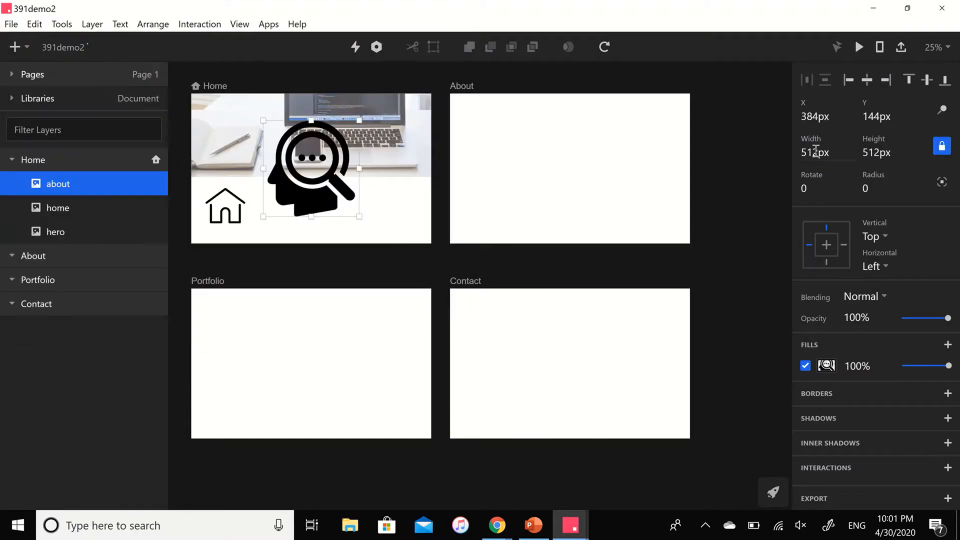
Step: Line up the about, portfolio and contact icons at 212 px wide beside the home icon, below the hero image
type("212")
key("Return")
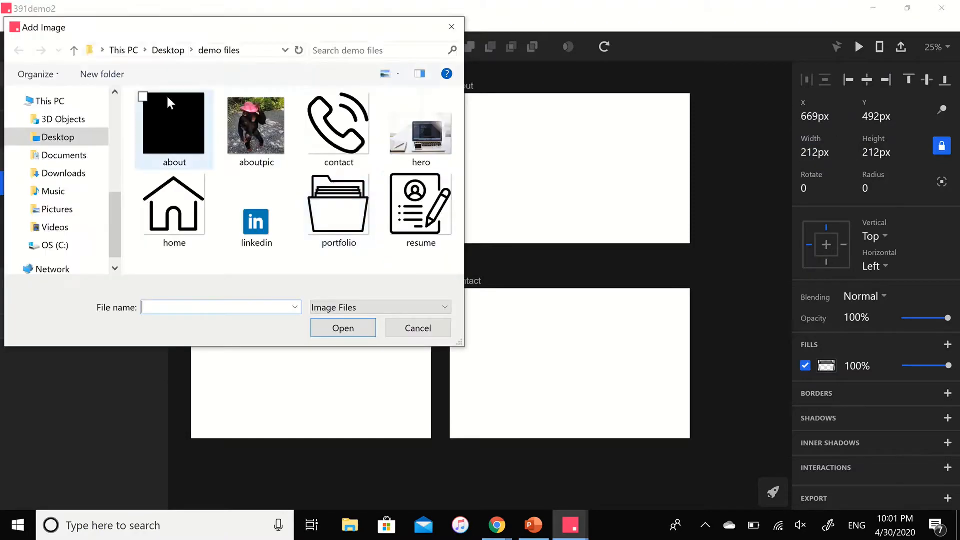
double_click(337, 123)
left_click_drag(320, 250, 392, 220)
Step: Add a centered title with the site owner's full name over the hero image, at font size 125
left_click(15, 46)
left_click(43, 262)
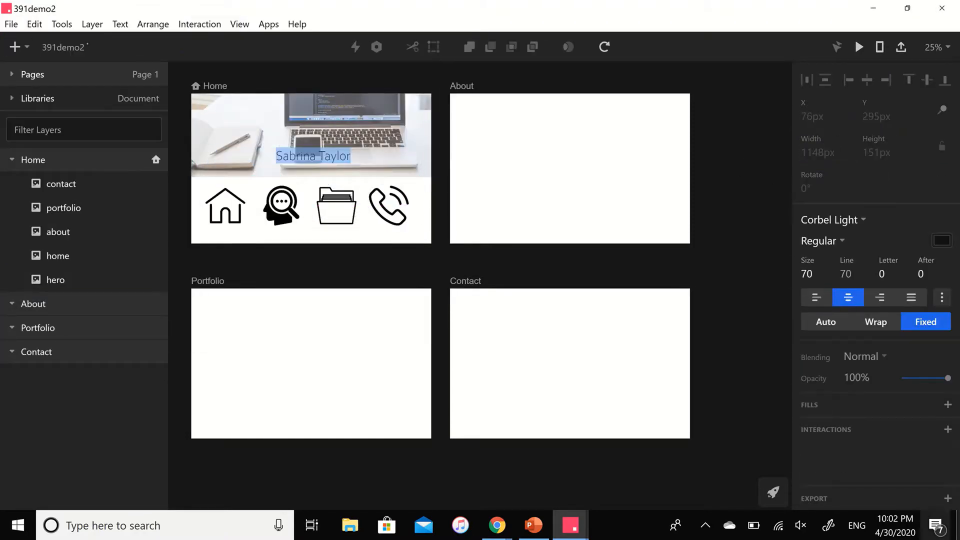
type("125")
key("Return")
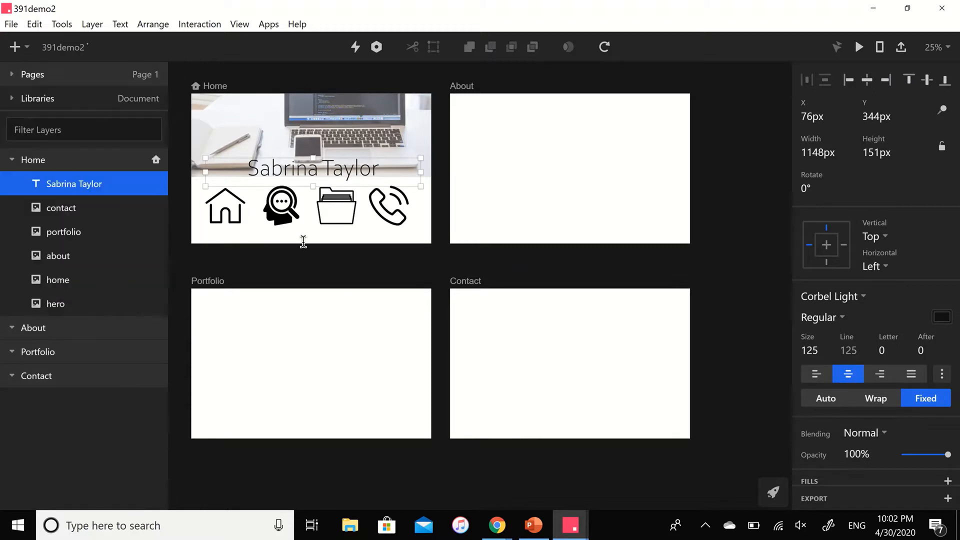
Step: Add a full-width text line reading "Home" beneath the icons, at font size 60 and left-aligned
left_click(126, 160)
left_click_drag(192, 225, 432, 240)
type("Home")
left_click(389, 205)
double_click(311, 238)
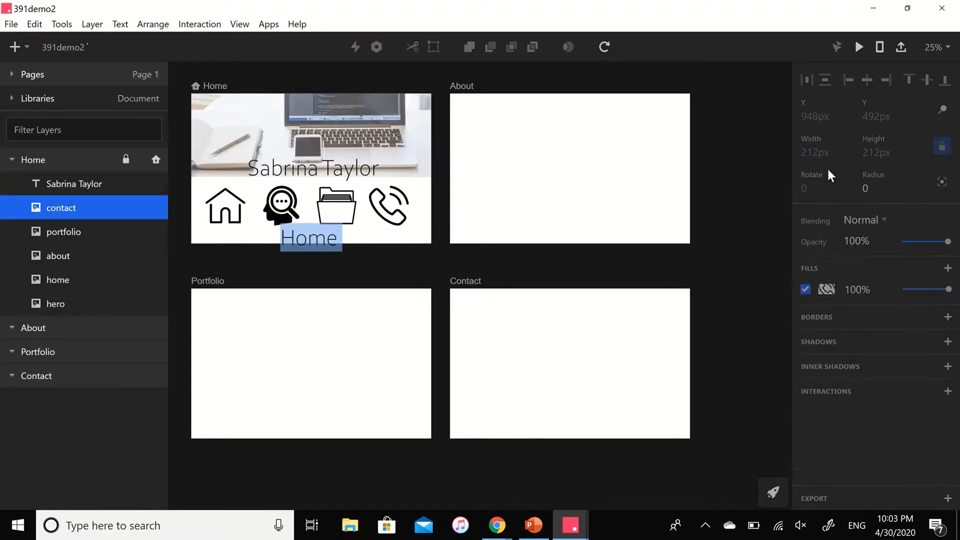
key("Escape")
double_click(825, 351)
type("60")
left_click(817, 373)
Step: Extend the label line to read Home, About, Portfolio and Contact, spacing each word under its icon
left_click(126, 159)
double_click(206, 231)
type("About")
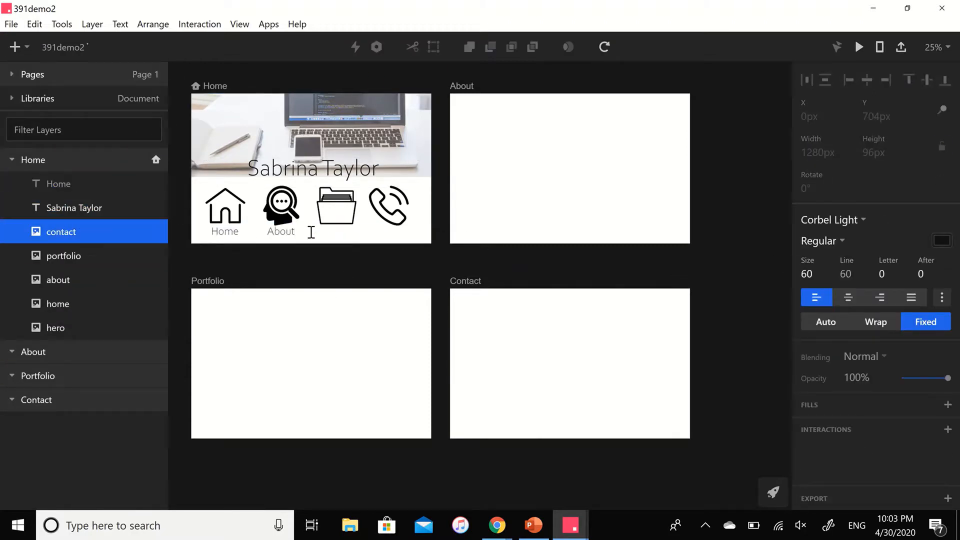
type("tact")
Step: Color the icon label text purple and lower the line slightly to Y 718 px
key("ctrl+a")
left_click(942, 240)
left_click(897, 360)
left_click(881, 290)
left_click(727, 376)
left_click_drag(401, 231, 401, 233)
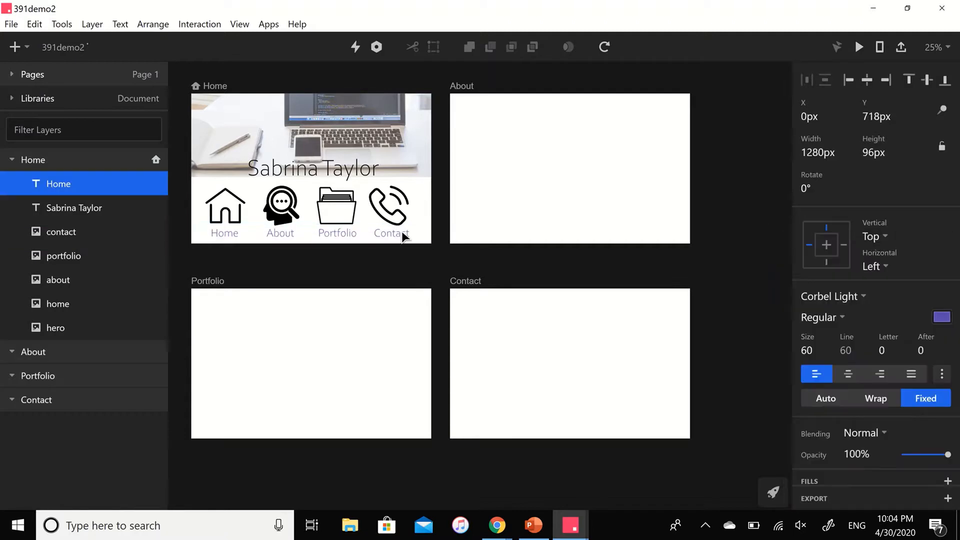
Step: Draw an ellipse about 512 × 528 px on the About artboard, then enable its border and change the border color
left_click(546, 124)
left_click(16, 47)
left_click(44, 197)
left_click_drag(594, 107, 690, 206)
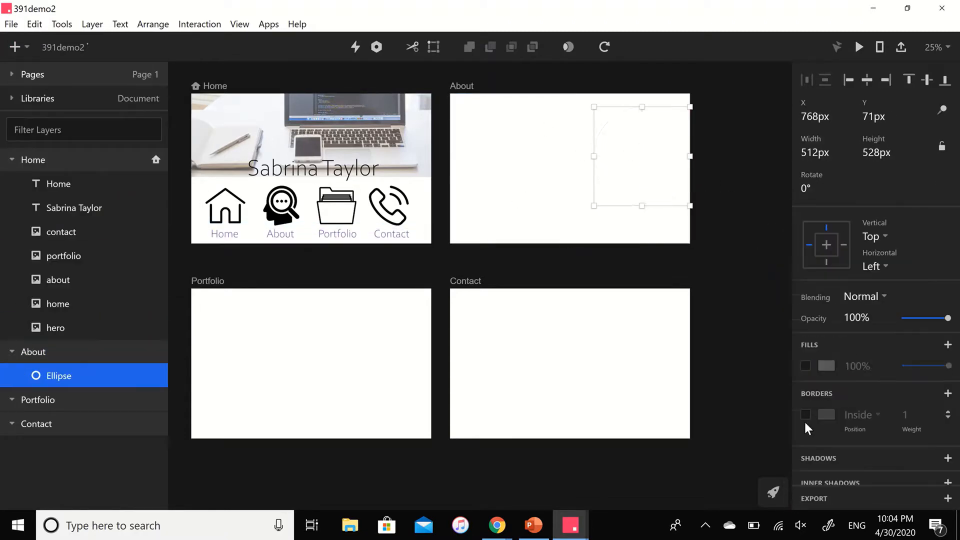
left_click(806, 414)
left_click(826, 415)
type("7")
Step: Insert the aboutpic image over the ellipse on the About artboard and mask it to the ellipse's shape
left_click(16, 47)
left_click(55, 287)
left_click_drag(661, 164, 655, 210)
left_click(596, 117, "shift")
left_click(568, 47)
Step: Resize the round masked picture and position it toward the upper right of the About artboard
double_click(645, 174)
left_click_drag(645, 174, 621, 156)
left_click_drag(666, 209, 678, 219)
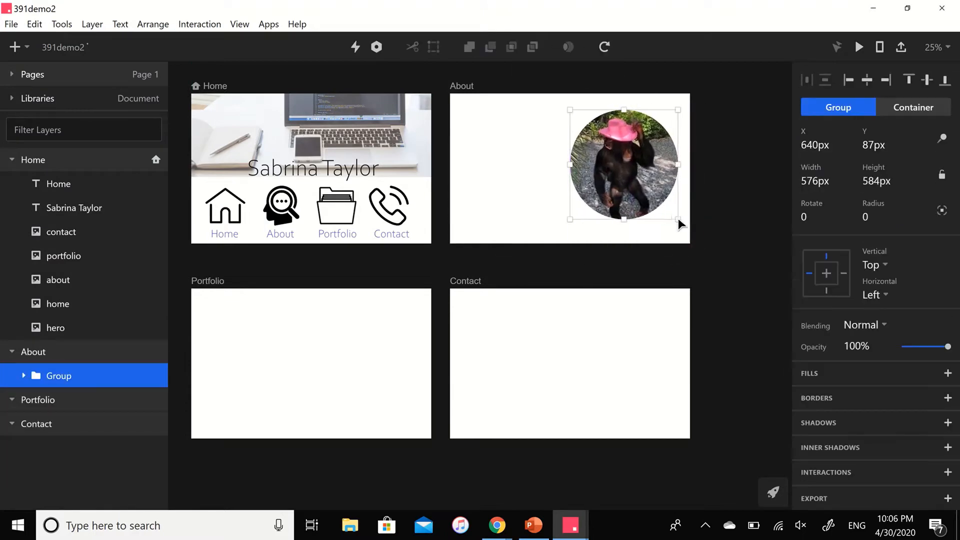
left_click_drag(625, 163, 643, 146)
left_click_drag(696, 203, 681, 194)
left_click_drag(635, 145, 633, 155)
Step: Add a text box about 400 × 496 px beside the picture, repeating "This is text about me"
left_click(16, 47)
left_click(61, 260)
left_click_drag(495, 110, 570, 203)
type("This is text about me This is text about me This is text about me This is text about me This is text about me This is text about me")
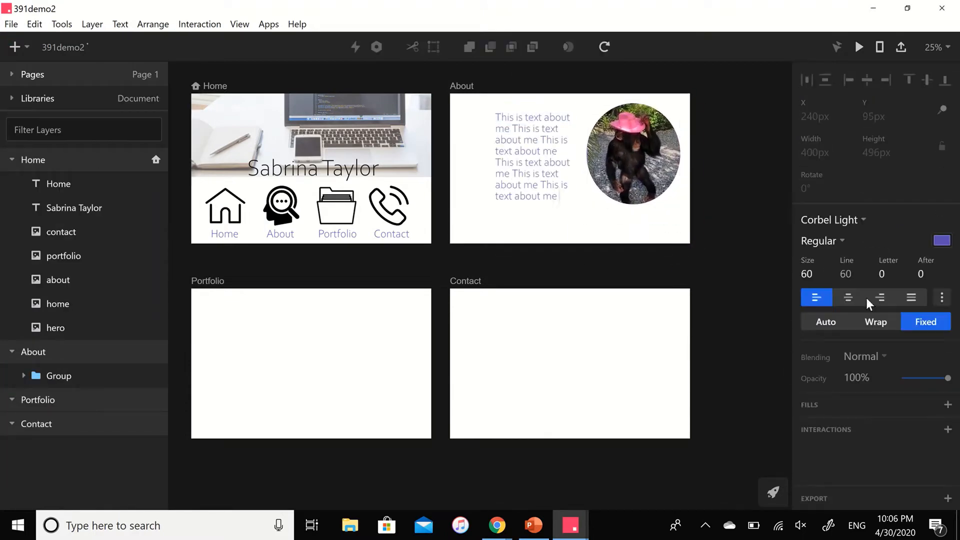
Step: Set the text beside the picture to font size 50 and right-align it
key("ctrl+a")
left_click(807, 273)
type("50")
left_click(879, 374)
mouse_move(509, 144)
left_mouse_down()
mouse_move(524, 146)
mouse_move(509, 145)
left_mouse_up()
Step: Add a wide text box below the picture with "This is text about me" three times, and place it beneath the picture
left_click(16, 47)
left_click(55, 262)
left_click_drag(521, 217, 665, 233)
type("This is text about me This is text about me This is text about me")
left_click_drag(600, 232, 623, 222)
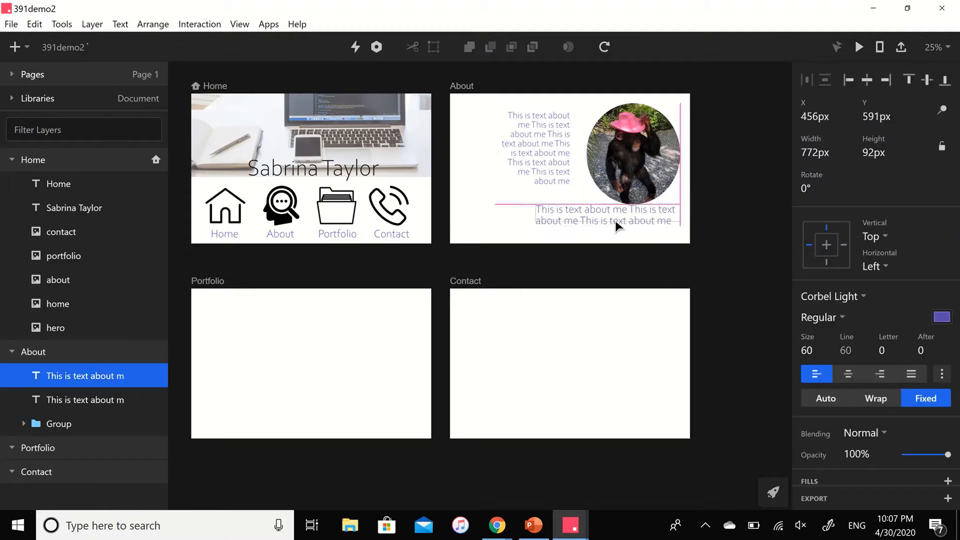
Step: Add the heading "My Technical Writing Work" near the upper edge of the Portfolio artboard
left_click(37, 448)
left_click(18, 49)
left_click(39, 263)
left_click_drag(232, 298, 348, 322)
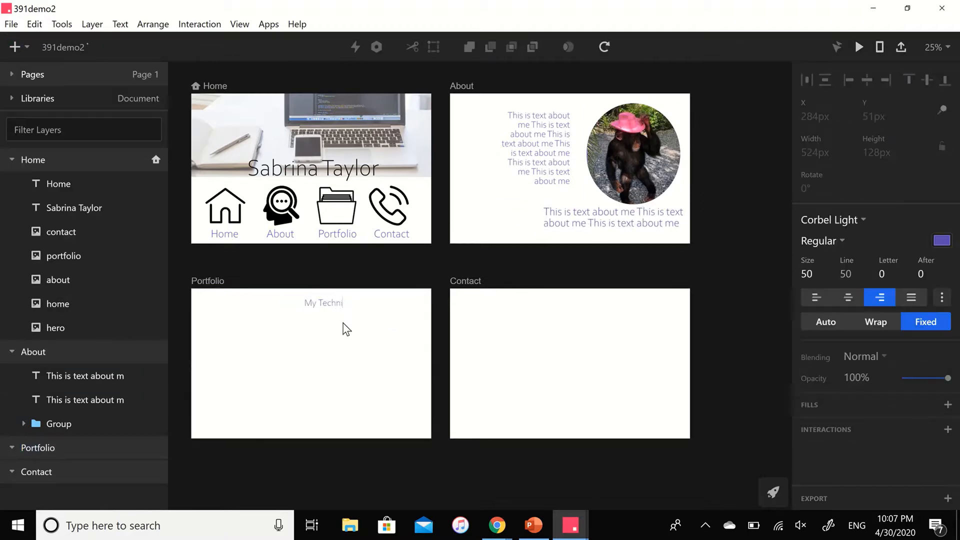
type("My Technical Writing Work")
Step: Collapse the Home and About layer groups and lock the Portfolio artboard before drawing a rectangle
left_click(16, 47)
left_click(55, 170)
left_click(12, 352)
left_click(12, 160)
left_click(141, 208)
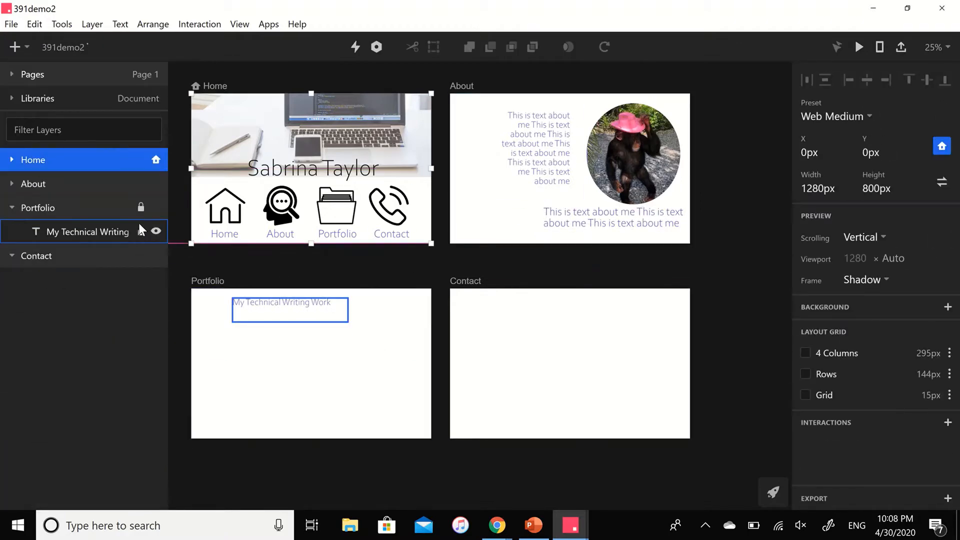
Step: Draw a small rectangle below the Portfolio heading and border it in the color sampled from the heading
mouse_move(233, 310)
left_mouse_down()
mouse_move(290, 322)
mouse_move(263, 317)
left_mouse_up()
left_click(804, 448)
left_click(798, 248)
left_click(245, 301)
left_click(141, 208)
Step: Copy the heading into the small rectangle as the label "Portfolio Item #1" at font size 40, locking the original heading
left_click(260, 302)
key("ctrl+c")
key("ctrl+v")
left_click(141, 280)
double_click(311, 319)
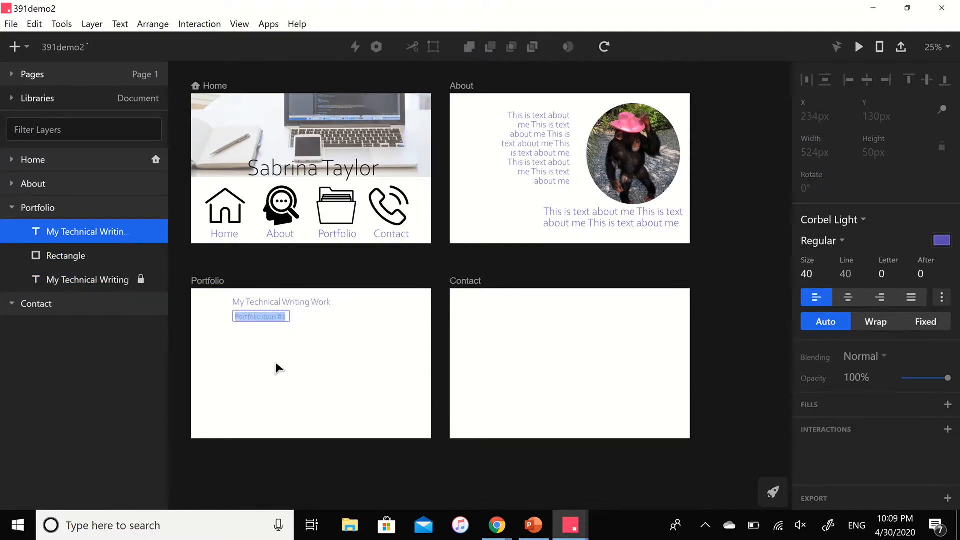
left_click(275, 362)
Step: Duplicate the Portfolio Item #1 label and its rectangle twice, spacing the copies evenly down the artboard
left_click(287, 314)
left_click(91, 232, "shift")
left_click_drag(277, 315, 274, 342, "alt")
left_click_drag(360, 316, 270, 381)
left_click(381, 317, "shift")
left_click(266, 342)
left_click(286, 342, "shift")
left_click_drag(278, 342, 281, 349)
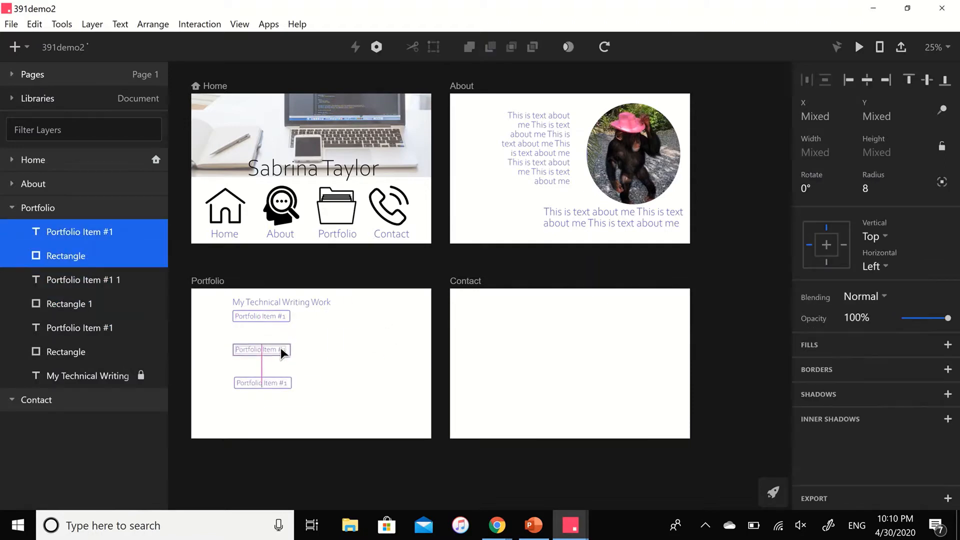
Step: Draw an unfilled rectangle about 952 × 116 px under the first portfolio label and give it a black border
key("r")
left_click_drag(232, 322, 411, 334)
left_click(805, 366)
left_click_drag(322, 335, 321, 344)
left_click(826, 414)
left_click(801, 466)
Step: Add description text repeating "This is text about my portfolio" inside the wide rectangle, removing the surplus at the end
key("t")
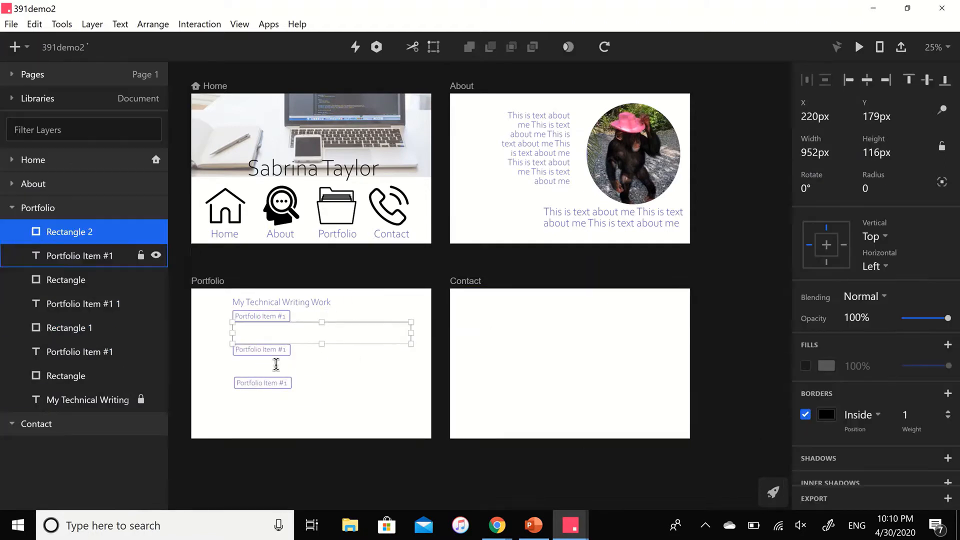
left_click_drag(236, 322, 384, 343)
type("This is text about my")
key("ctrl+c")
key("ctrl+v")
key("ctrl+v")
key("ctrl+v")
key("ctrl+v")
left_click_drag(305, 340, 236, 343)
key("BackSpace")
Step: Reduce the height of the first description rectangle slightly to clear the second portfolio label
left_click(330, 368)
left_click(325, 343)
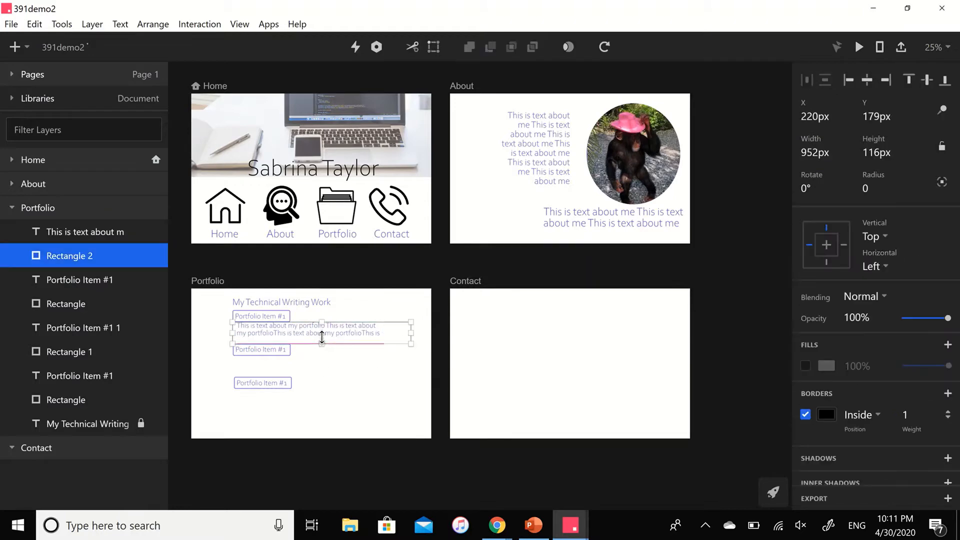
left_click_drag(322, 344, 322, 342)
left_click(411, 329)
left_click(321, 327)
Step: Duplicate the description rectangle and its text beneath the second and third portfolio labels
left_click(393, 370)
left_click_drag(393, 370, 367, 333)
key("ctrl+c")
key("ctrl+v")
left_click_drag(452, 283, 294, 362)
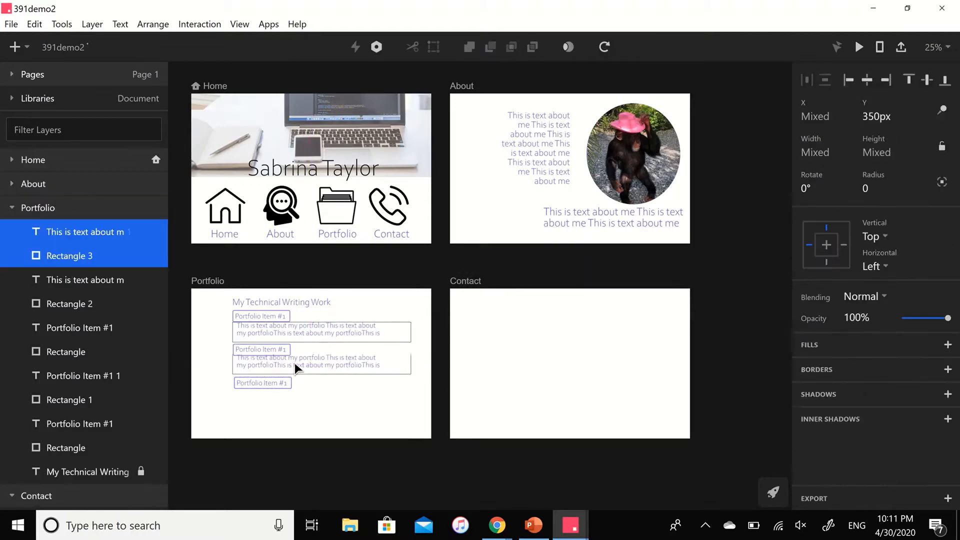
left_click(316, 389)
key("ctrl+v")
left_click_drag(534, 283, 378, 398)
Step: Place the linkedin image and a 7B79EE-bordered ellipse on the Contact artboard, with the text "Email Me!!!!!!!!!!!!" inside
left_click(14, 47)
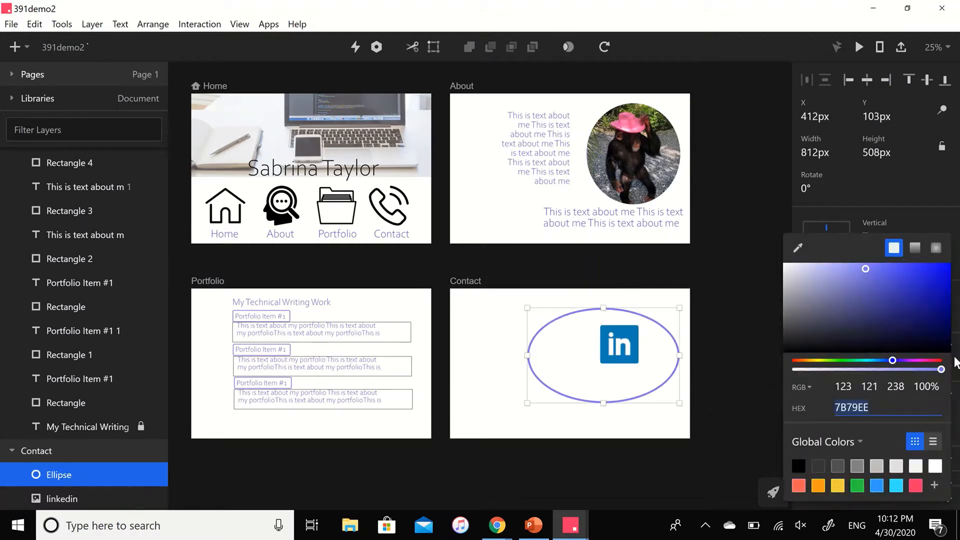
left_click(660, 392)
type("Email Me!!!!!!!!!!!!")
mouse_move(531, 325)
left_mouse_down()
mouse_move(592, 363)
mouse_move(559, 349)
left_mouse_up()
left_click(591, 367)
Step: Reword the note in the ellipse as "Message me on Linkedin", exclamation marks and "please", at font size 45
double_click(578, 327)
type("M")
type(" please")
key("ctrl+a")
left_click(817, 272)
type("45")
key("Return")
left_click(670, 320)
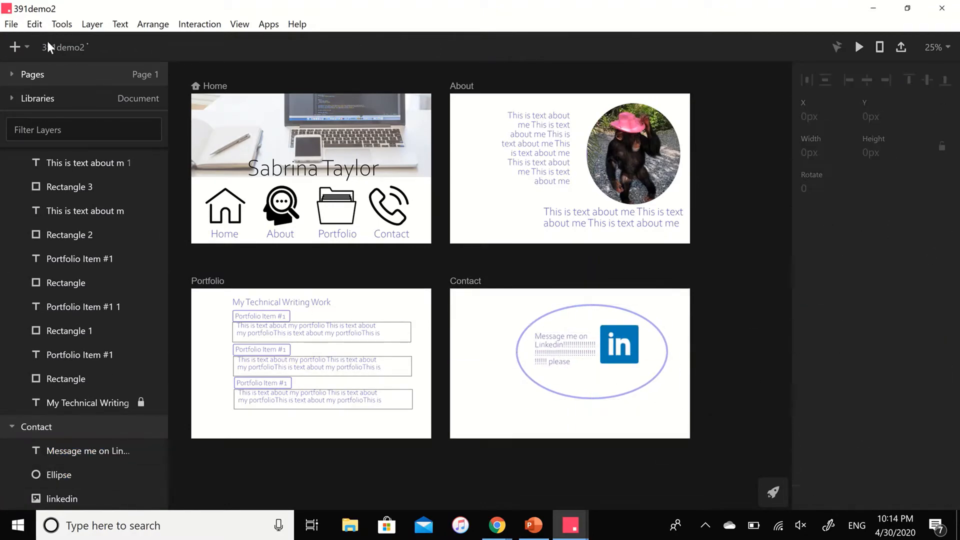
Step: Draw a full-width rectangle 1280 × 69 px along the Contact artboard's lower edge and fill it with A99ACA
left_click(11, 25)
key("r")
mouse_move(450, 426)
left_mouse_down()
mouse_move(700, 440)
mouse_move(690, 439)
left_mouse_up()
left_click(872, 382)
type("A99ACA")
left_click(647, 439)
Step: Convert the Contact artboard's purple bar into a component named Footer and add text with the site owner's full name, "|" and "2020"
right_click(92, 427)
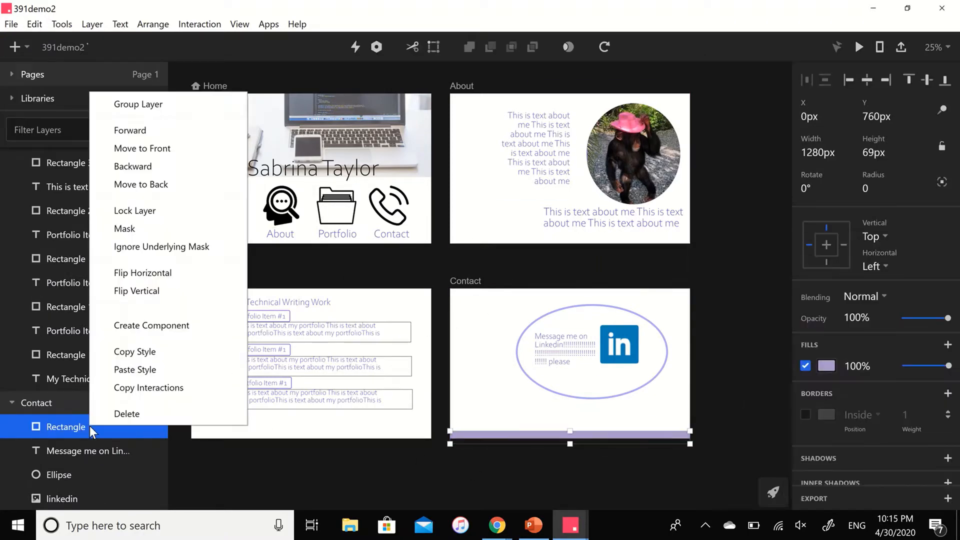
left_click(167, 317)
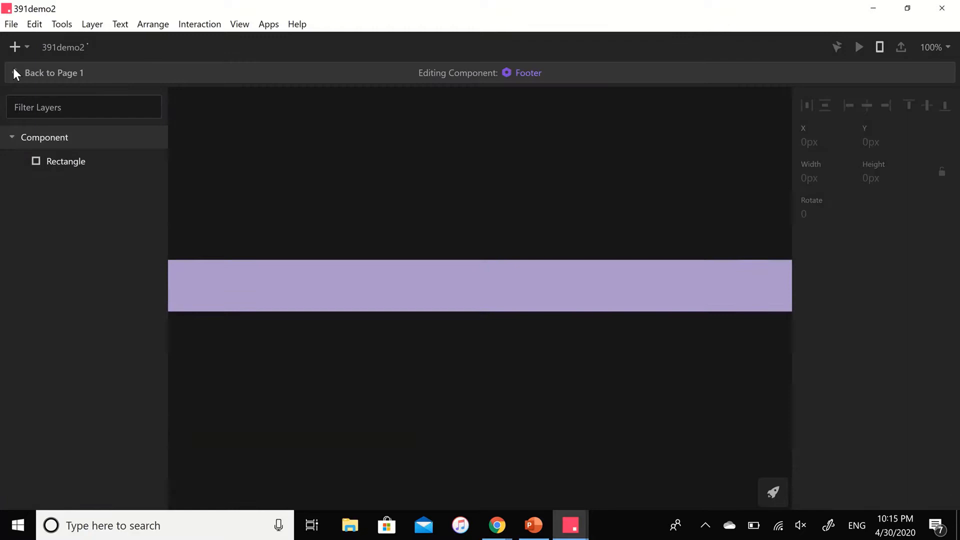
key("t")
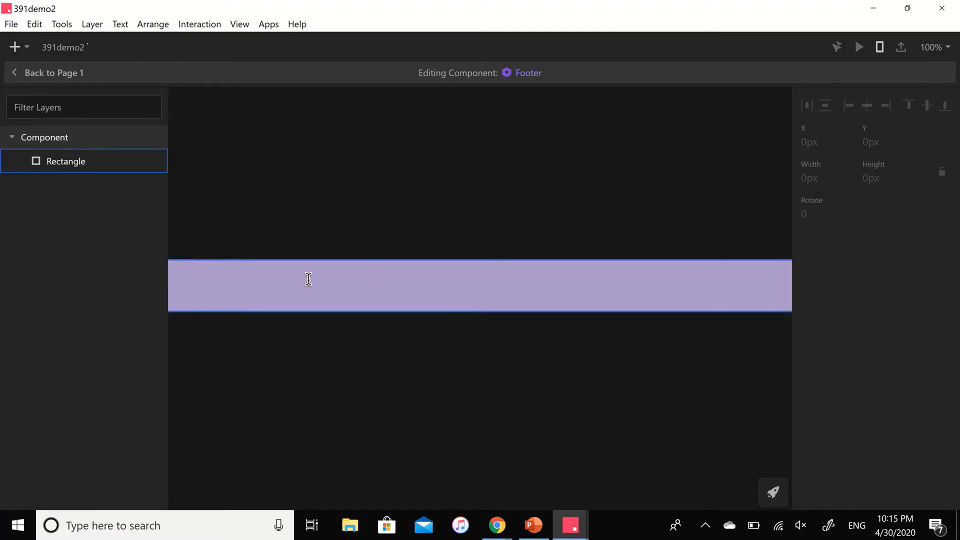
left_click_drag(298, 271, 680, 295)
type("Sabrina Taylor   |   2020")
Step: Set the footer text's font size to 40 and move it to X 421 px, Y 15 px in the bar
left_click(810, 300)
type("40")
key("Return")
left_click(576, 286)
left_click_drag(576, 286, 593, 286)
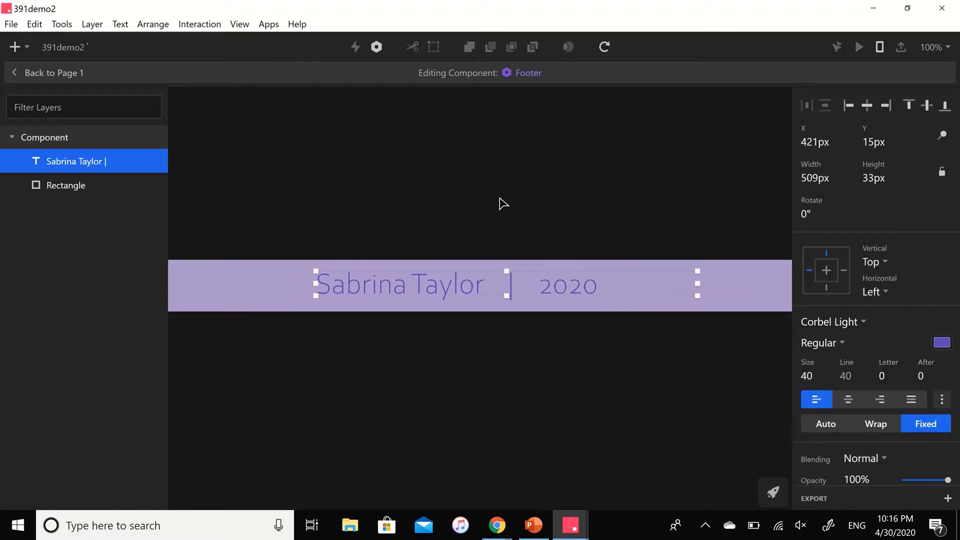
left_click(499, 199)
Step: Return to Page 1, shift the footer down to the Contact artboard's lower edge, and collapse the artboards' layer lists
left_click(54, 73)
left_click_drag(629, 428, 629, 433)
left_click(12, 403)
left_click(12, 208)
left_click(12, 184)
left_click(33, 184)
Step: Insert a Footer component and place it along the lower edge of the About artboard
left_click(20, 49)
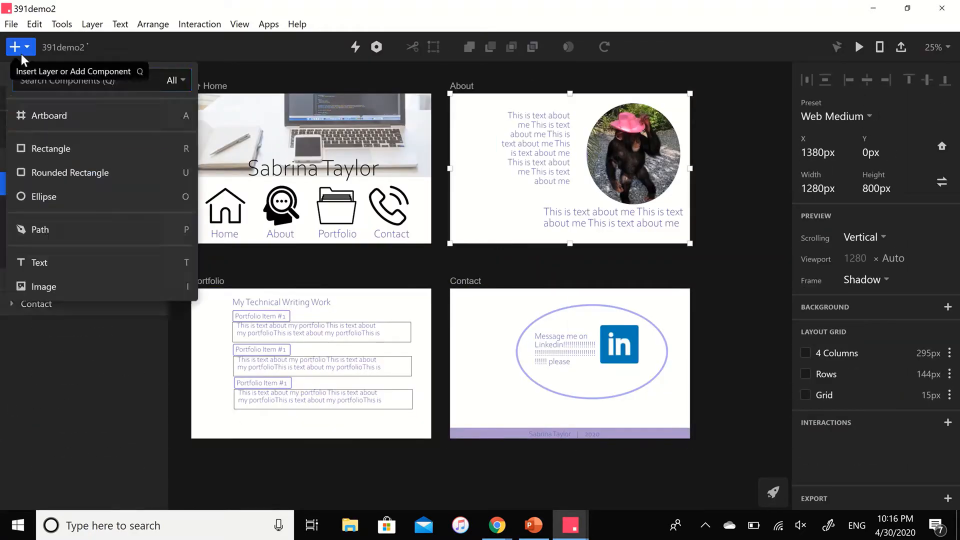
type("foo")
left_click(59, 122)
left_click(20, 47)
type("foote")
left_click(58, 116)
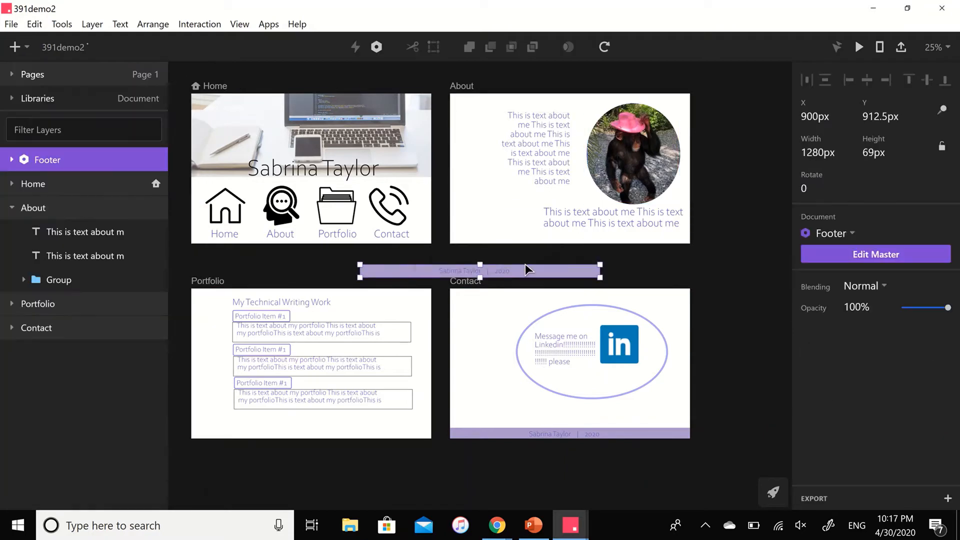
left_click_drag(527, 270, 617, 237)
Step: Insert a Footer component and place it along the lower edge of the Portfolio artboard
left_click(12, 184)
left_click(12, 208)
left_click(20, 47)
type("foote")
left_click_drag(382, 271, 213, 432)
Step: Move the four navigation icons and their labels on the Home artboard up slightly to make room for a footer
left_click_drag(225, 205, 226, 200)
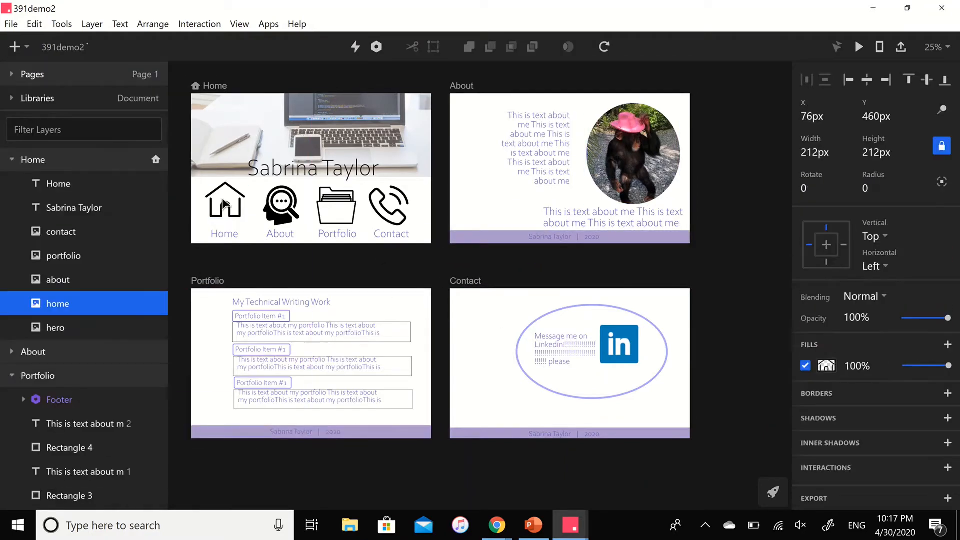
left_click_drag(280, 233, 280, 224)
left_click_drag(281, 206, 337, 200)
left_click_drag(389, 206, 388, 197)
Step: Insert a Footer component and place it along the lower edge of the Home artboard
left_click(20, 47)
type("foo")
left_click(58, 116)
left_click_drag(384, 270, 218, 235)
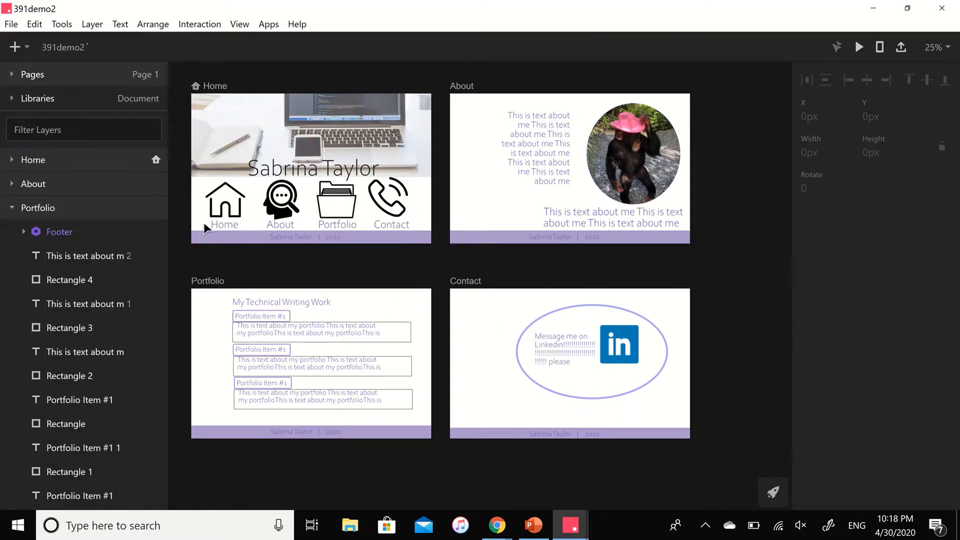
left_click(20, 47)
type("foo")
left_click(575, 529)
left_click(11, 24)
left_click(12, 99)
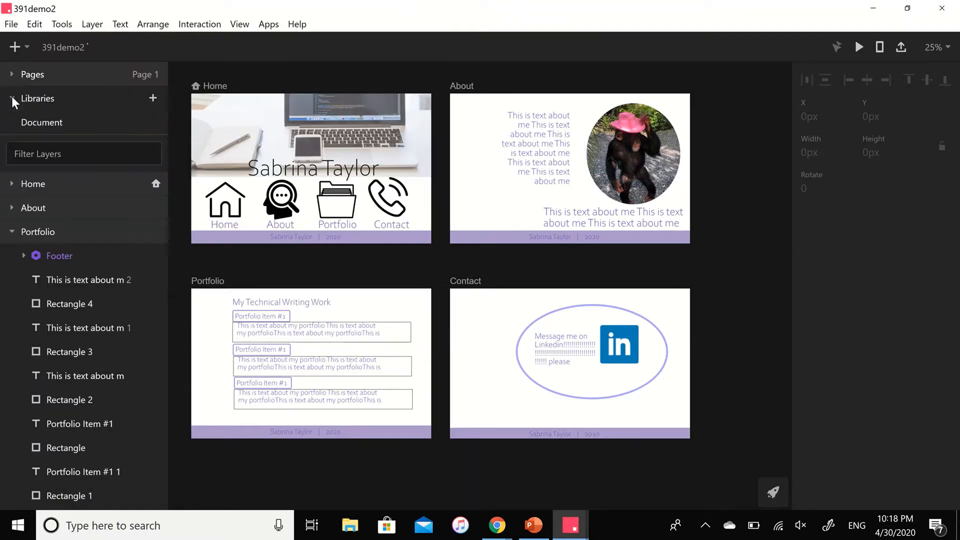
left_click(12, 99)
left_click(20, 47)
Step: Open the testdesign project and copy the style of the Menu Bar component on its About artboard
left_click(11, 24)
mouse_move(44, 80)
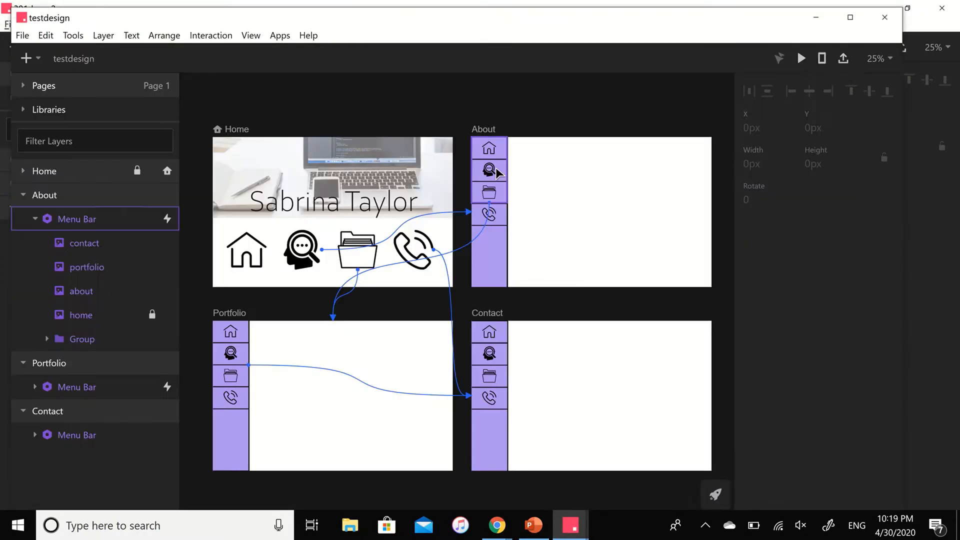
right_click(94, 217)
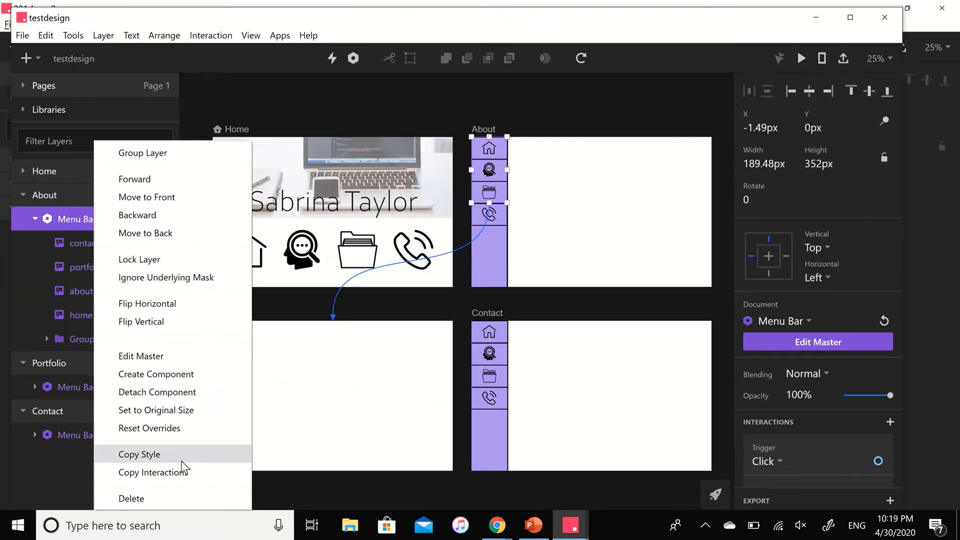
left_click(182, 455)
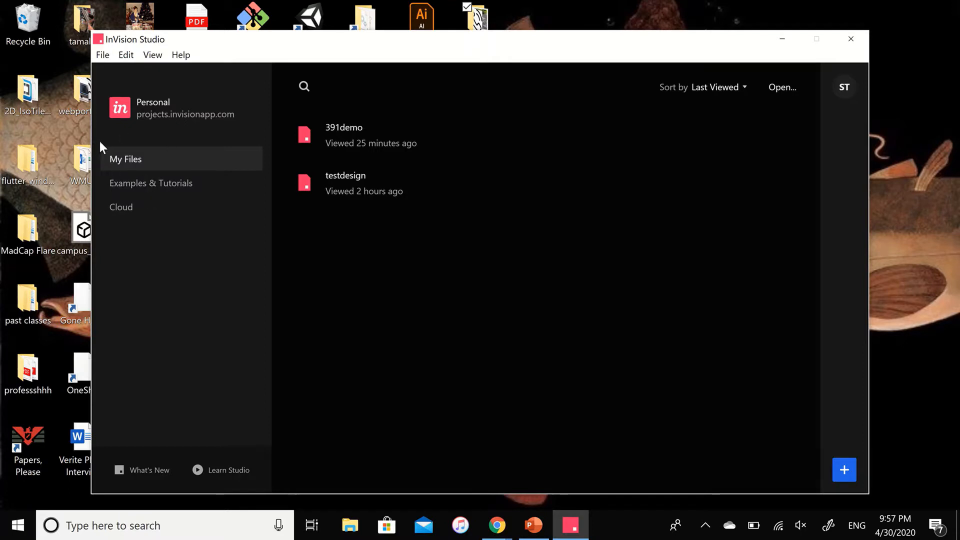
Step: Look through the example files and tutorials, and return to the list of own files
left_click(181, 187)
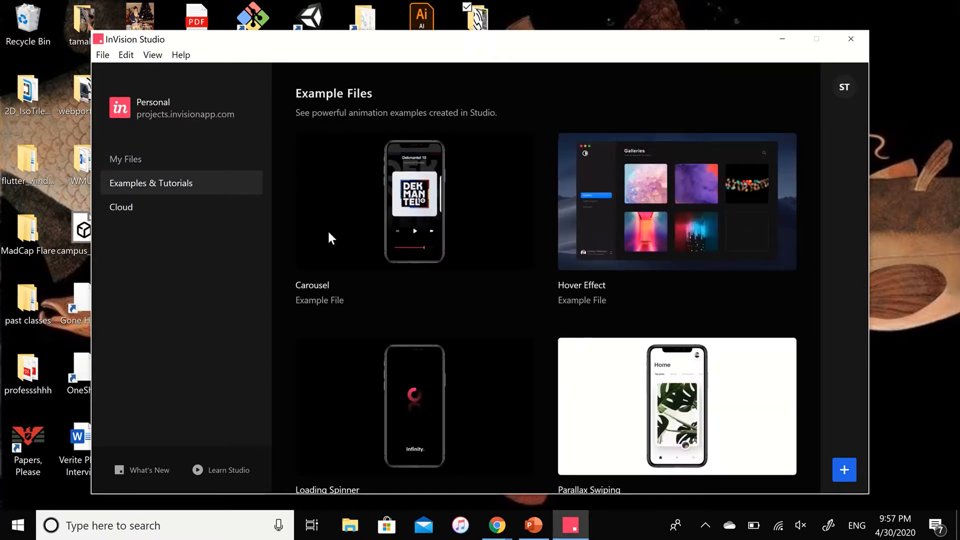
scroll(342, 252, "down", 1)
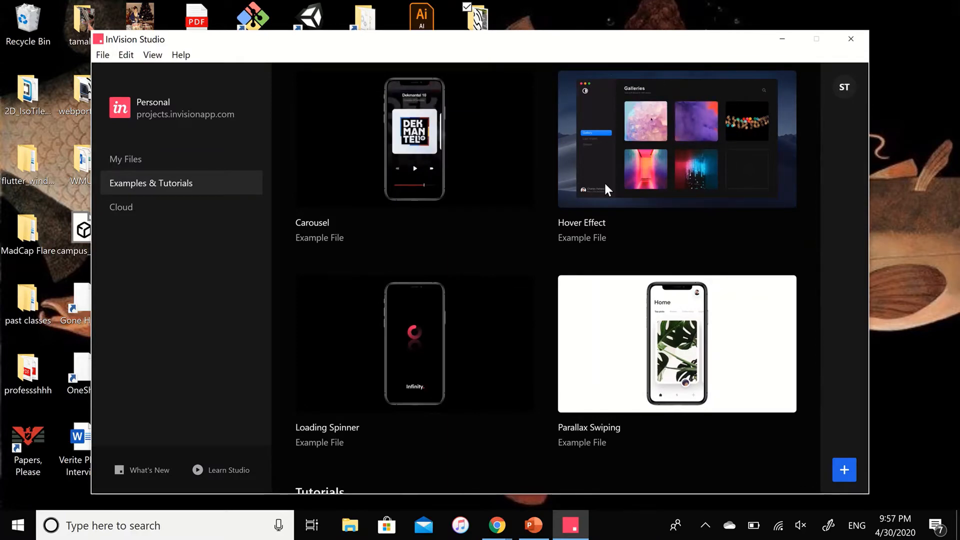
scroll(628, 316, "down", 7)
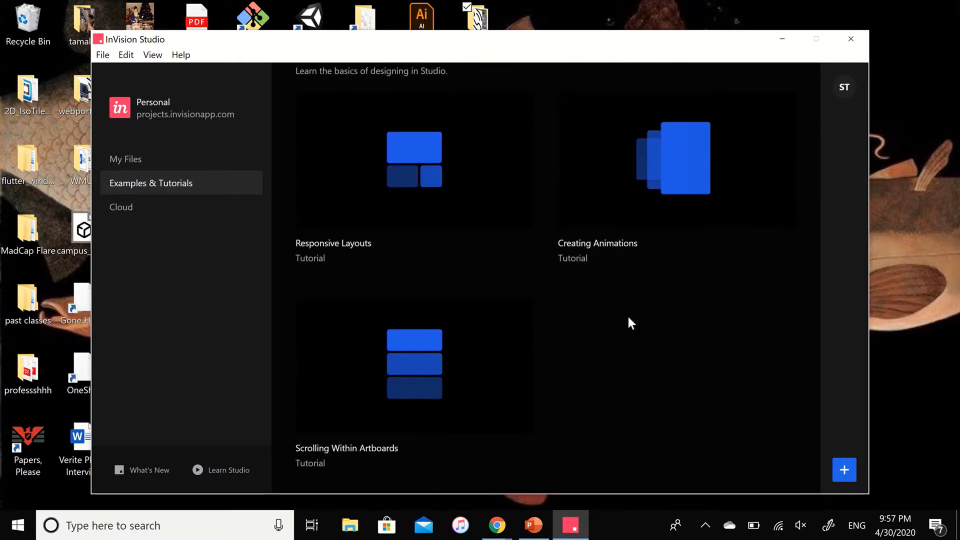
left_click(195, 158)
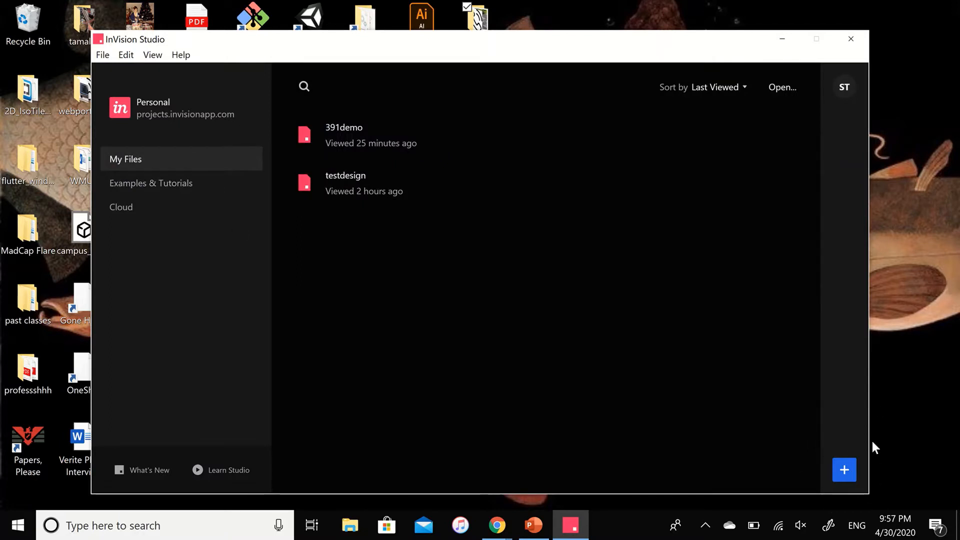
Step: Create a new document with a Web Medium 1280 × 800 px artboard and save it as 391demo2 in the demo files folder
left_click(843, 470)
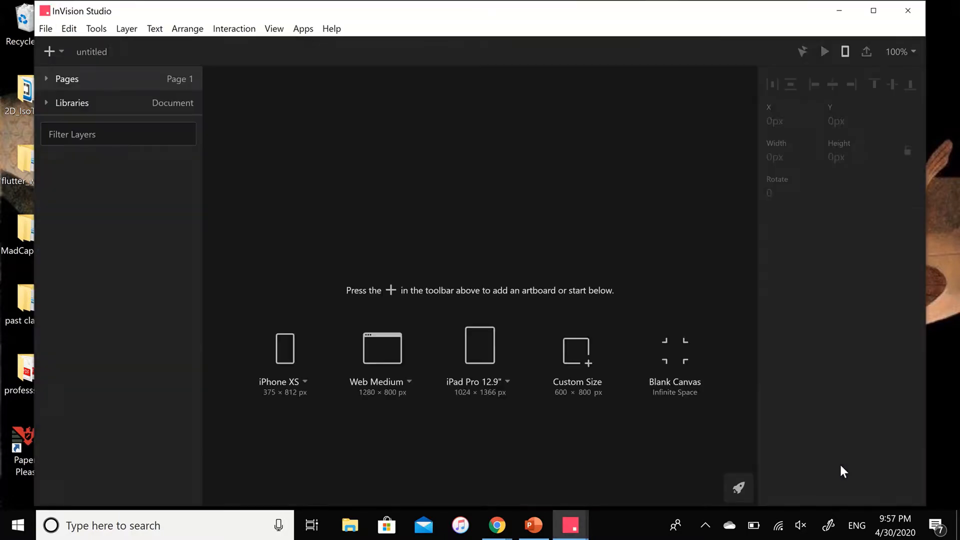
left_click(380, 350)
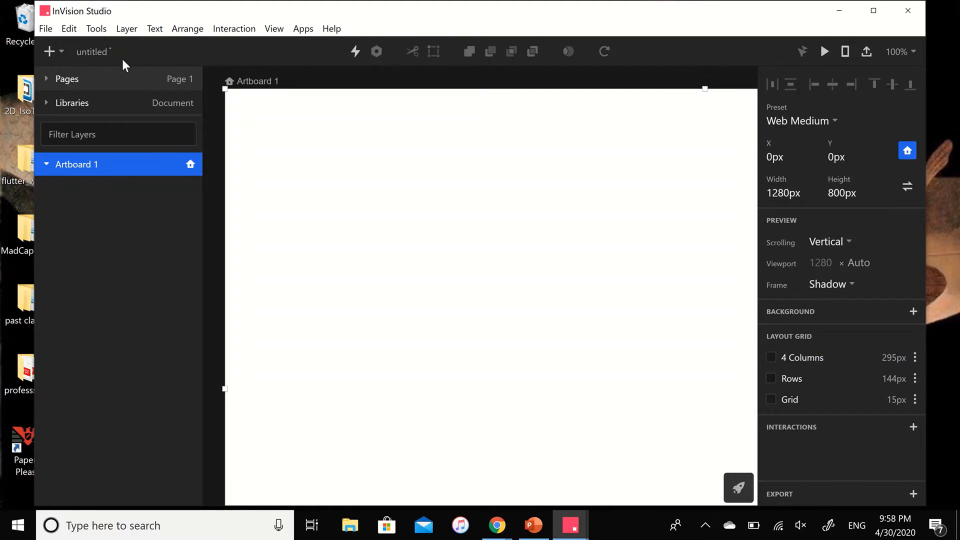
key("ctrl+s")
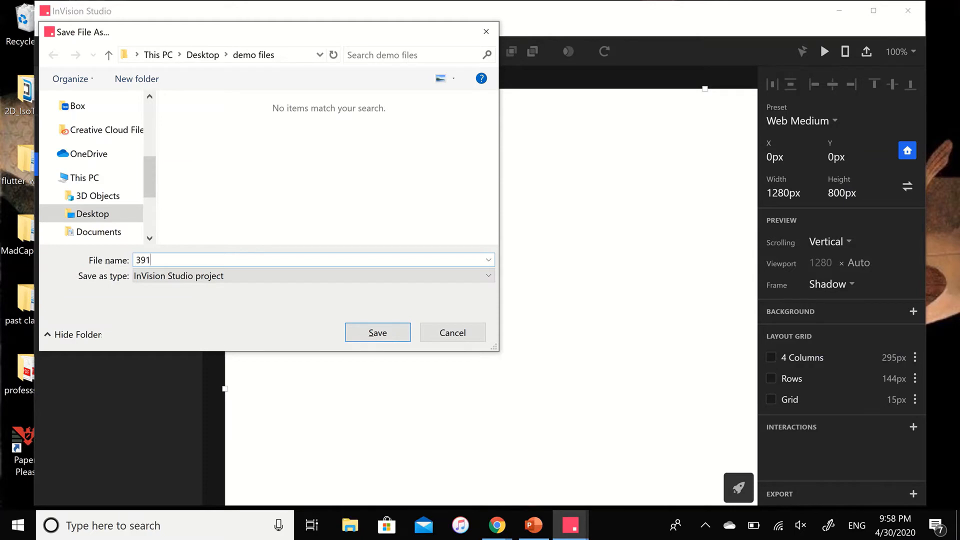
key("Return")
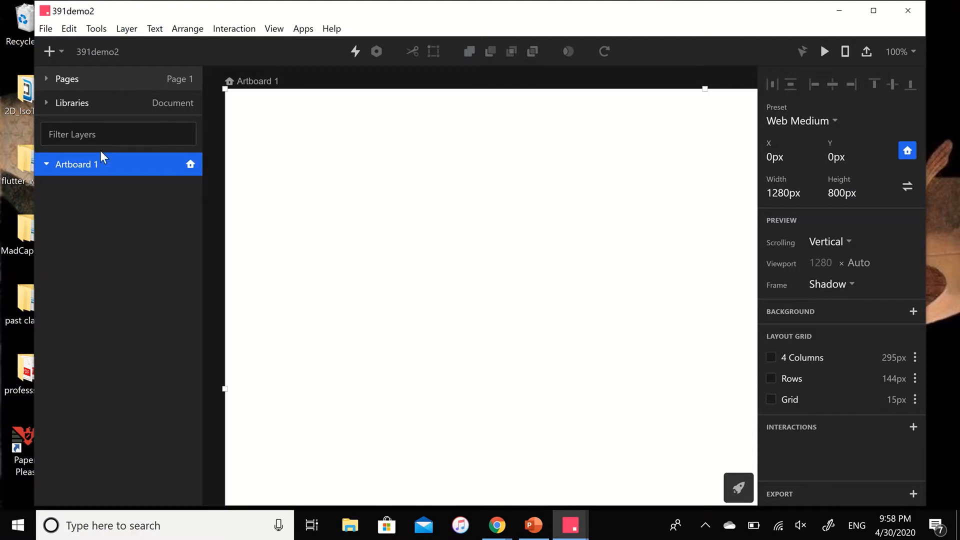
Step: Duplicate the Web Medium artboard three times and arrange the four artboards in a two-by-two grid
key("ctrl+minus")
key("ctrl+minus")
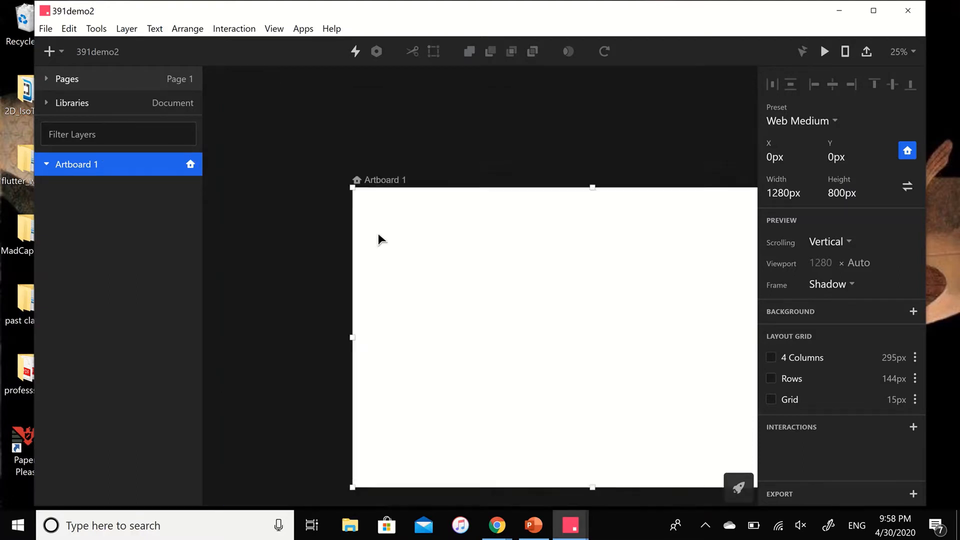
scroll(697, 271, "right", 5)
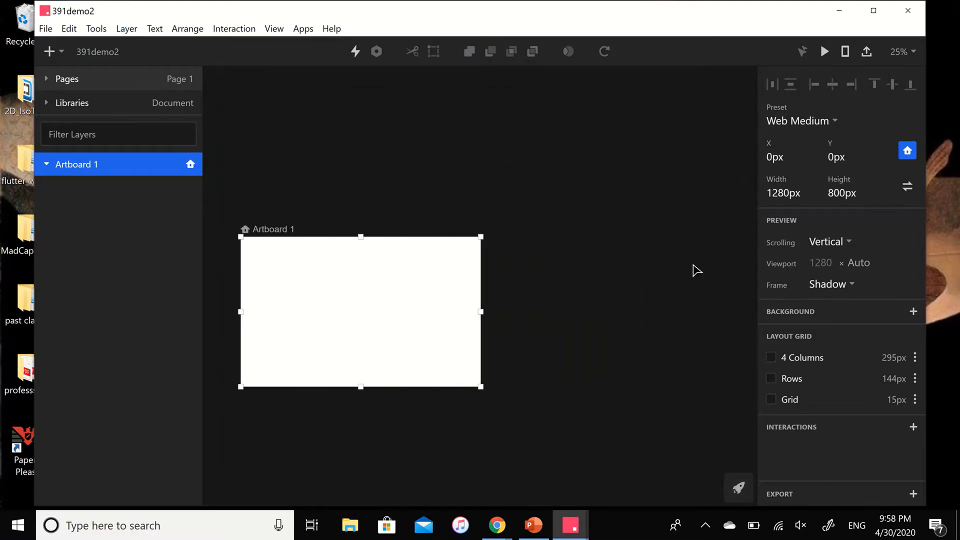
scroll(697, 271, "down", 5)
scroll(697, 271, "up", 4)
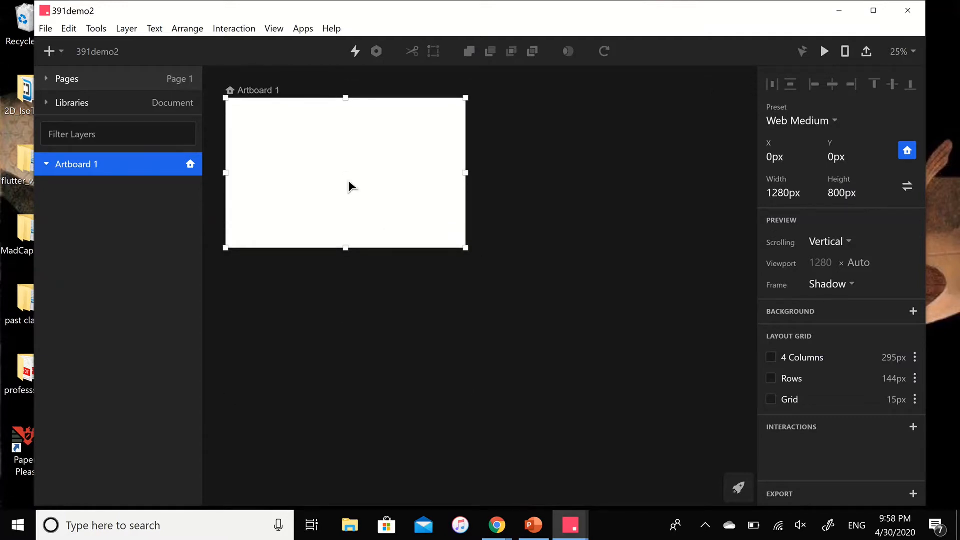
key("ctrl+d")
key("ctrl+d")
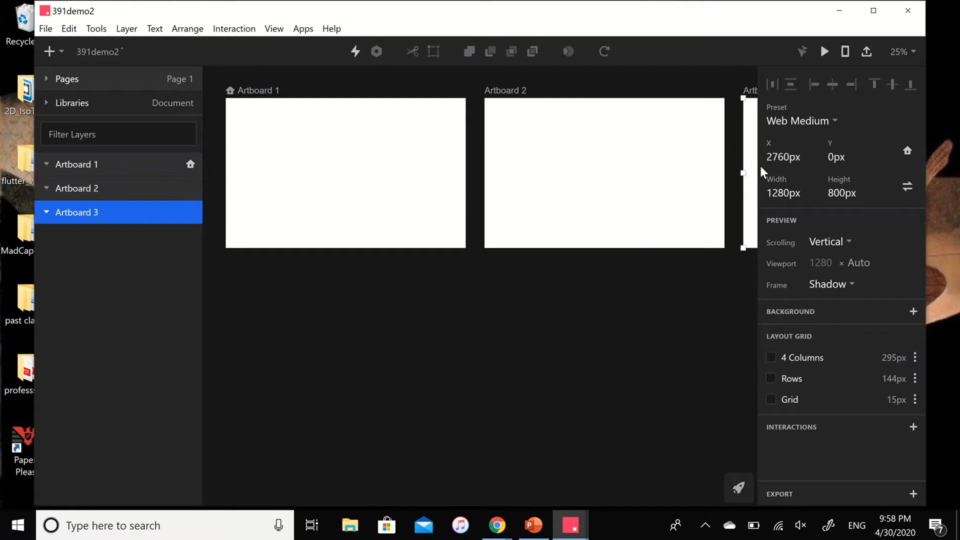
left_click_drag(328, 454, 231, 354)
key("ctrl+d")
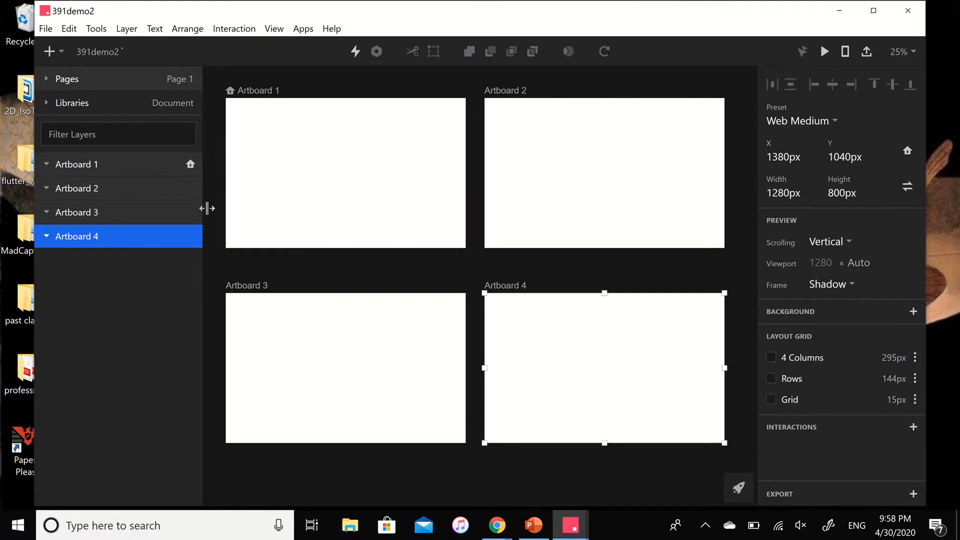
Step: Rename the four artboards Home, About, Portfolio and Contact, in that order
double_click(85, 163)
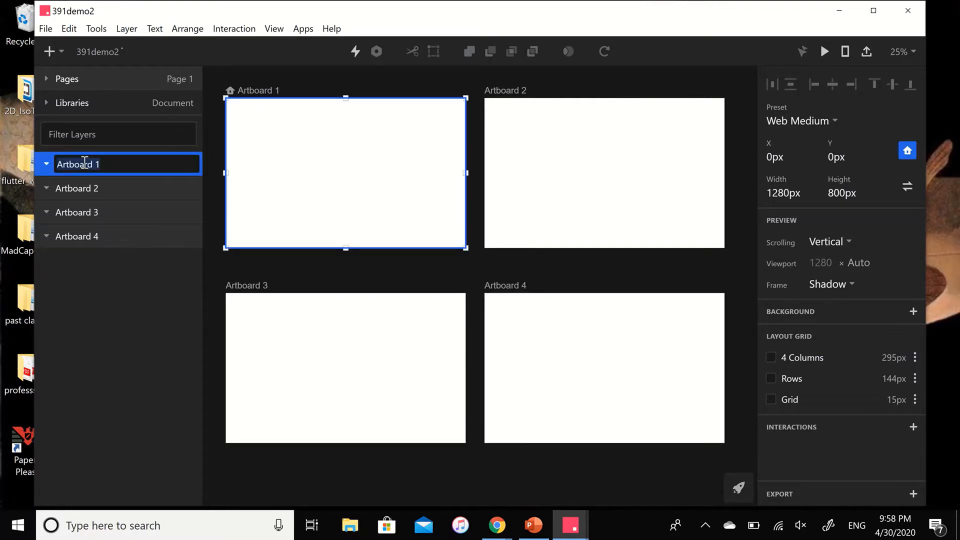
type("Home")
double_click(83, 188)
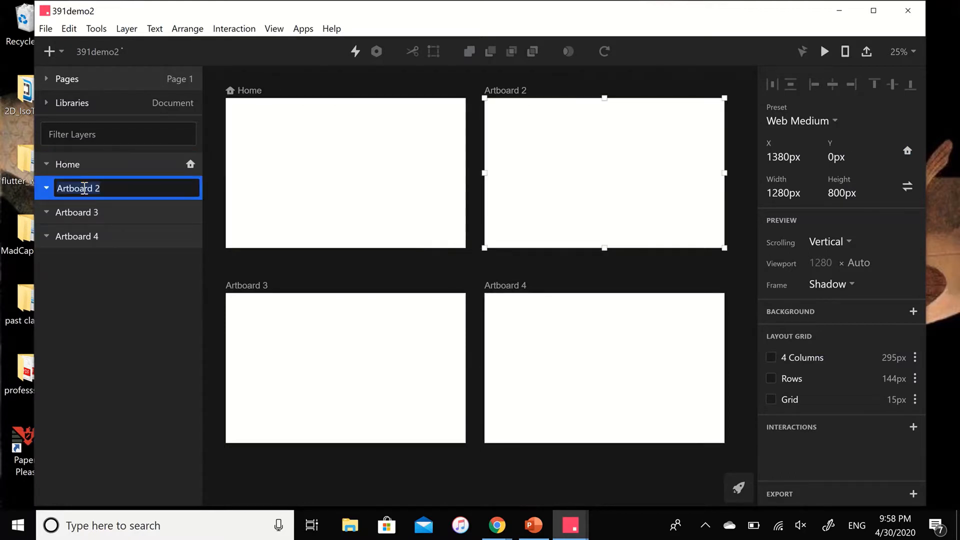
type("About")
key("Return")
double_click(81, 208)
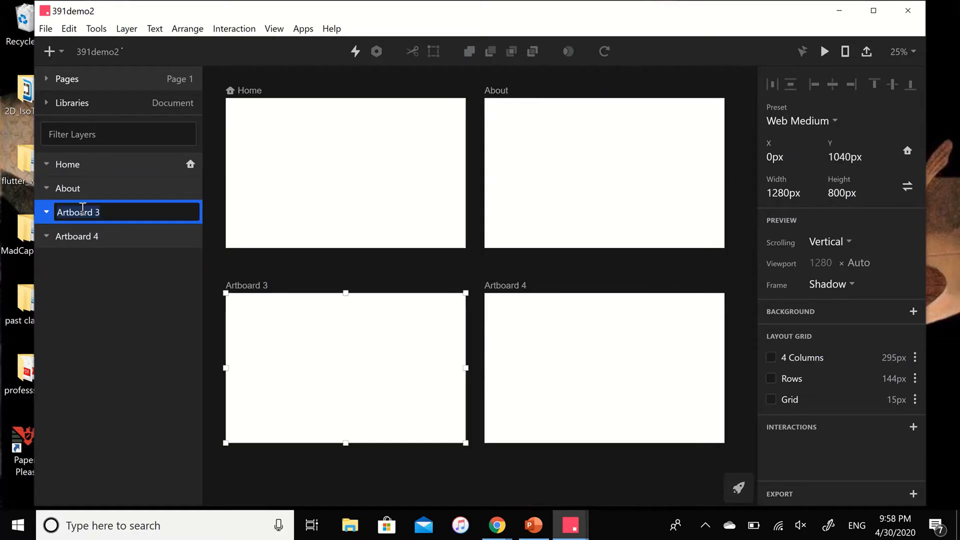
type("Portfolio")
key("Return")
double_click(74, 241)
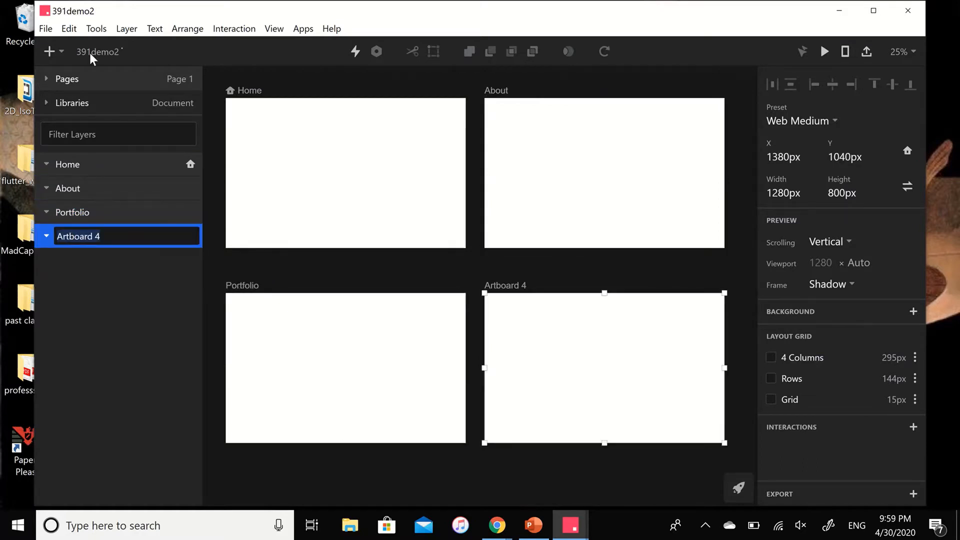
type("Contact")
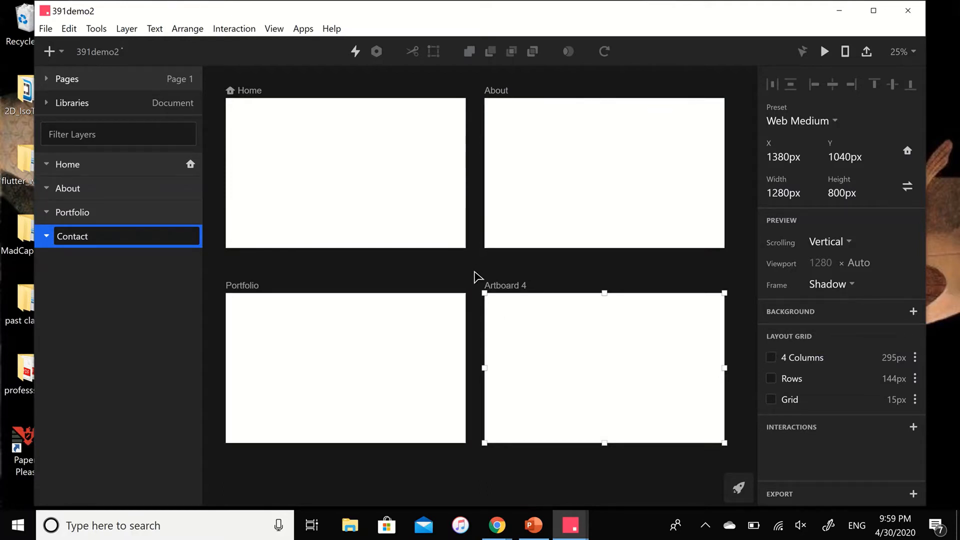
key("Return")
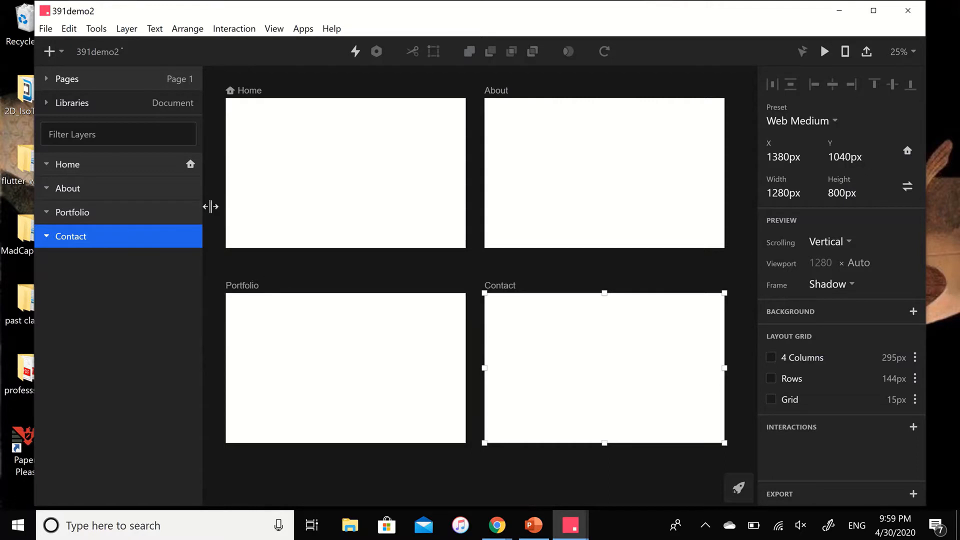
Step: Select the Home artboard and maximize the document window
left_click(244, 169)
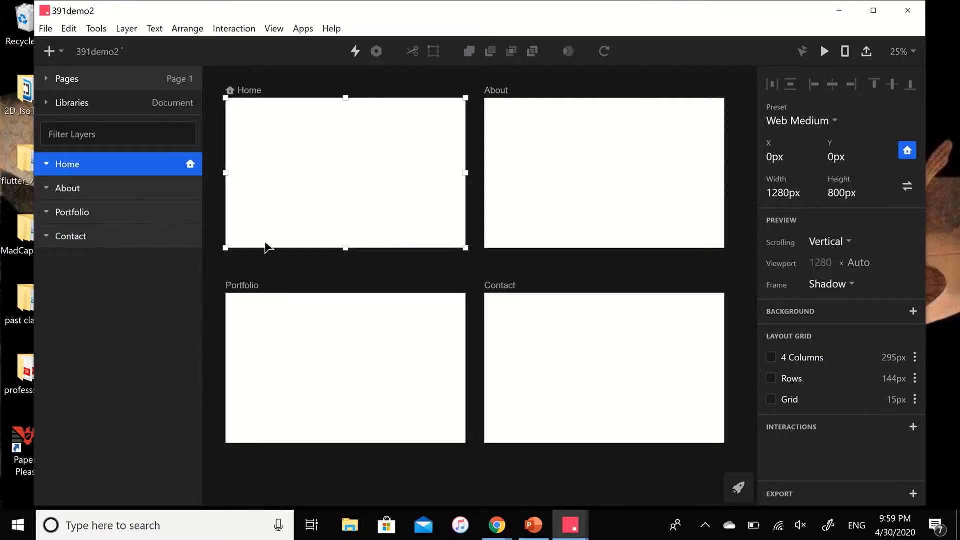
left_click(230, 267)
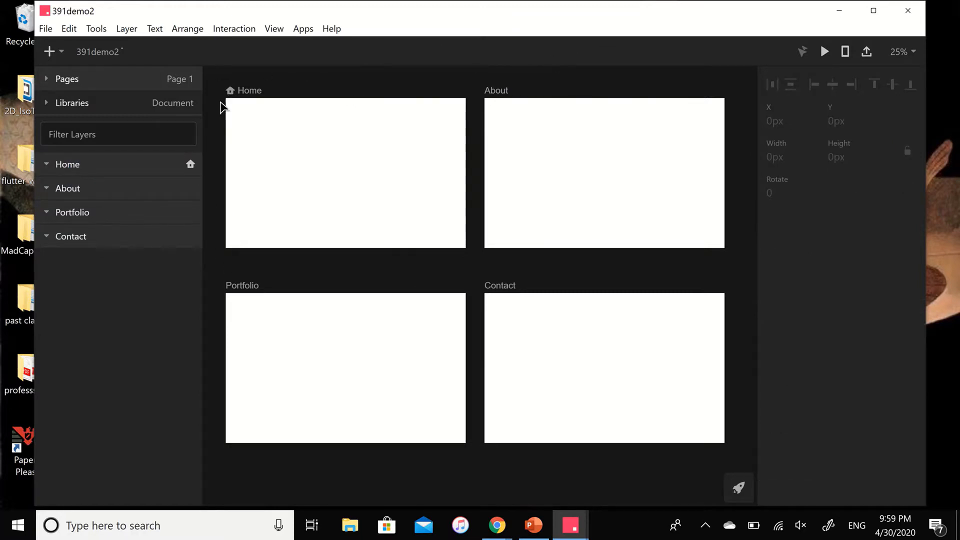
left_click(252, 151)
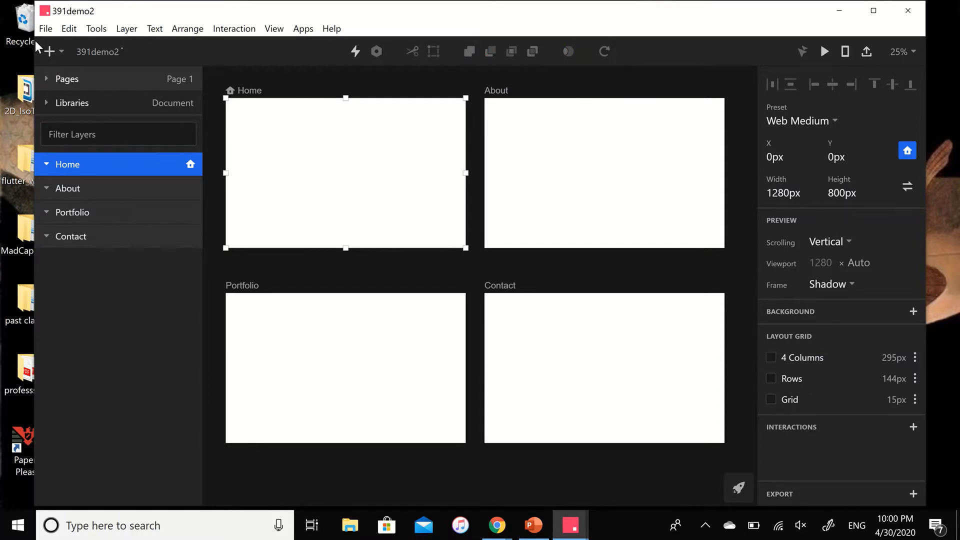
left_click(876, 15)
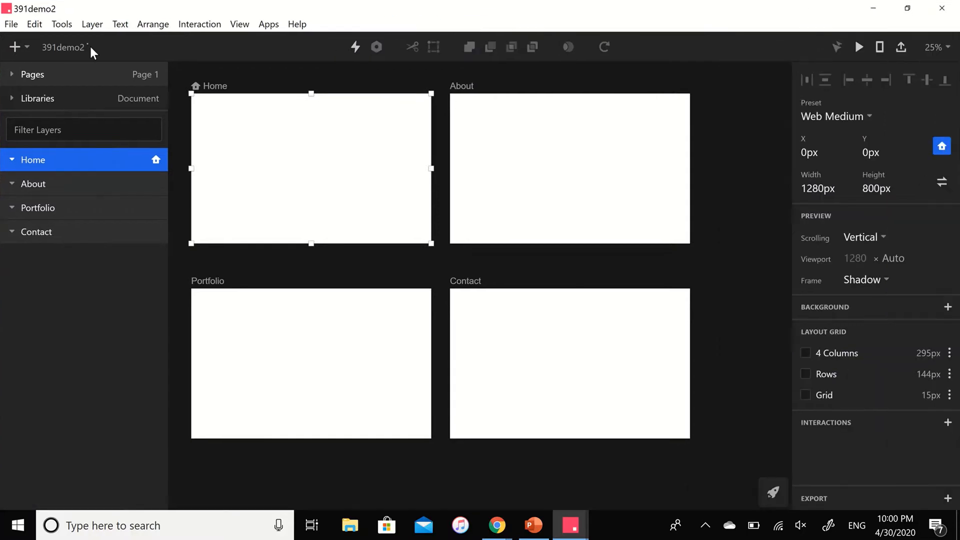
Step: Insert the hero image of the laptop and notebook on the Home artboard
left_click(25, 50)
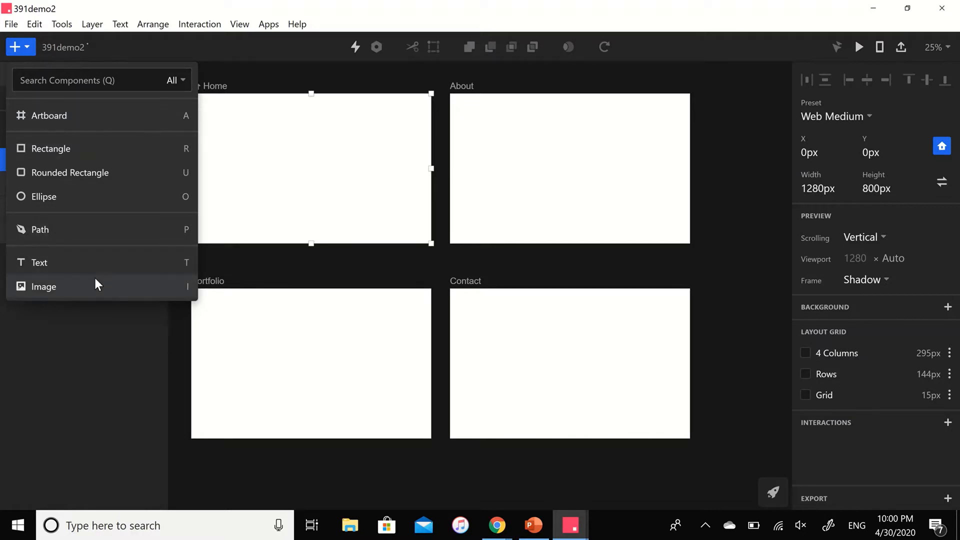
left_click(100, 289)
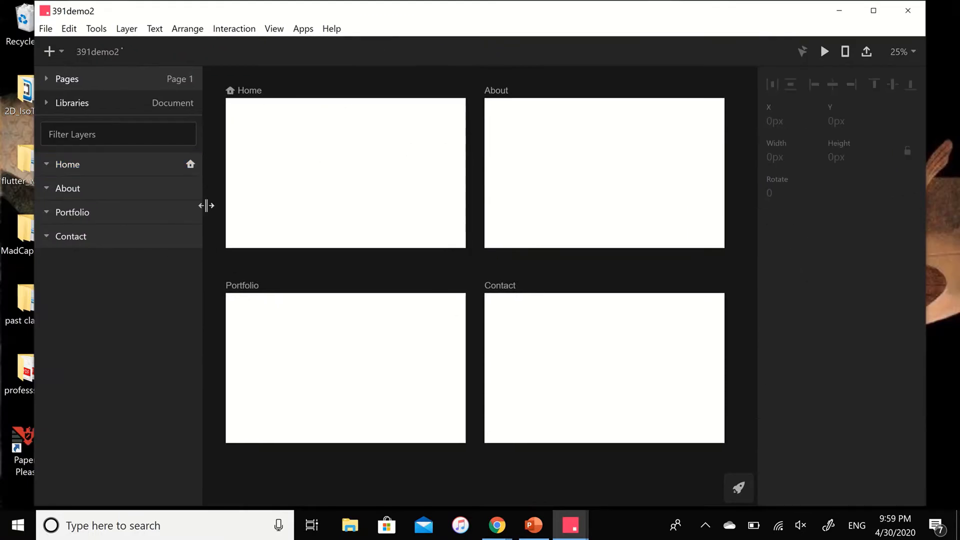
left_click(249, 91)
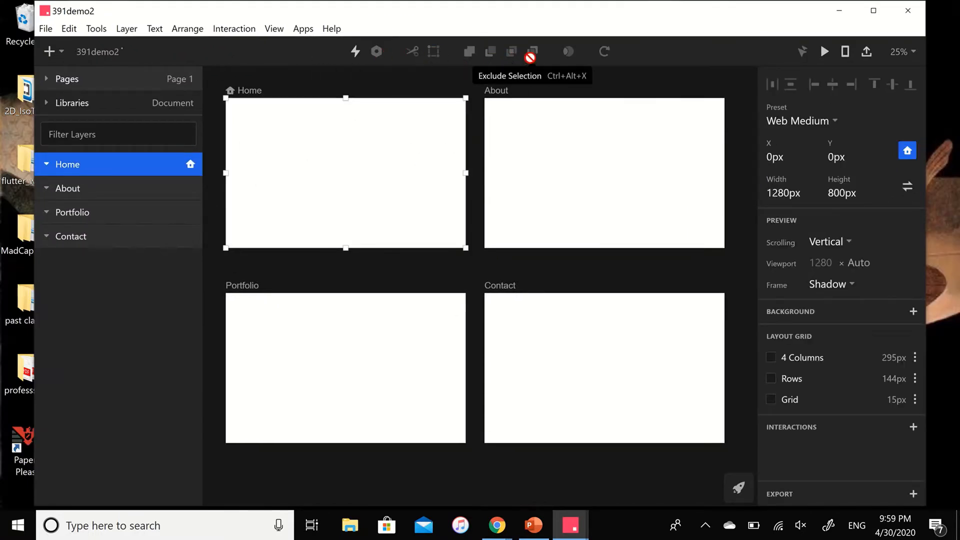
double_click(54, 15)
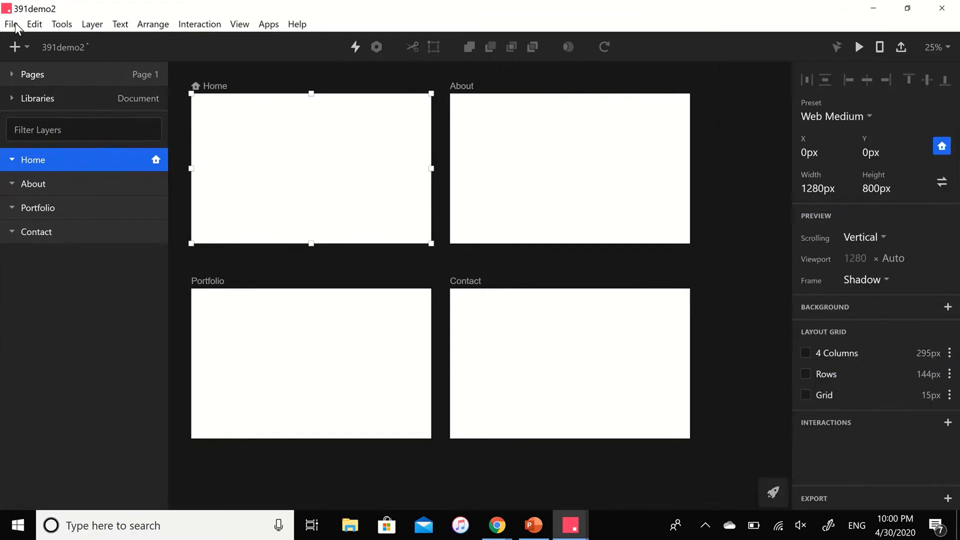
left_click(23, 49)
left_click(100, 289)
double_click(378, 145)
Step: Scale the hero image to about 1337 × 891 px, align it over the artboard's upper part and set its opacity to 70%
left_click_drag(212, 236, 189, 256)
left_click_drag(412, 254, 437, 271)
left_click_drag(369, 206, 381, 123)
left_click_drag(930, 318, 936, 317)
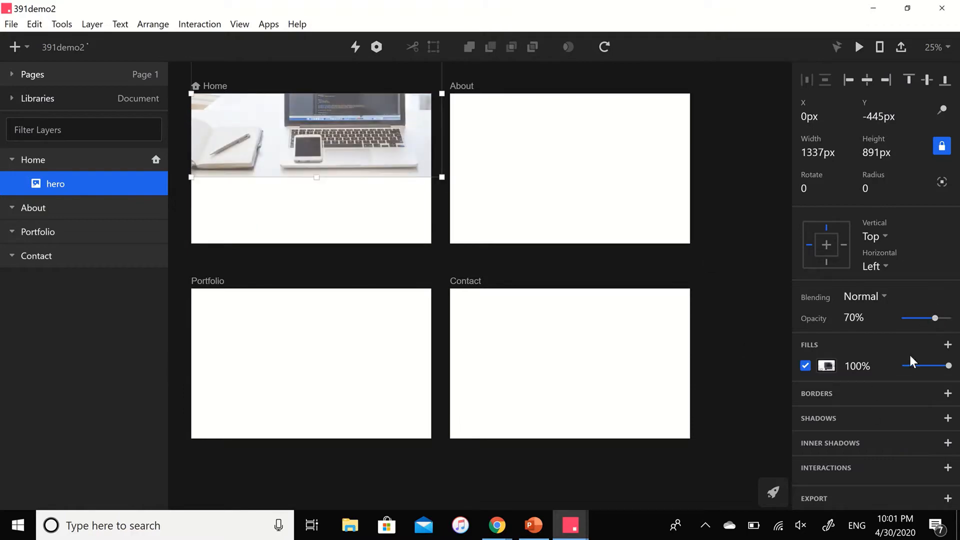
Step: Insert the home icon image at 212 px wide and place it beneath the hero image near the Home artboard's left edge
left_click(15, 47)
left_click(62, 286)
double_click(257, 222)
left_click(815, 153)
type("212")
key("Return")
left_click_drag(278, 142, 220, 207)
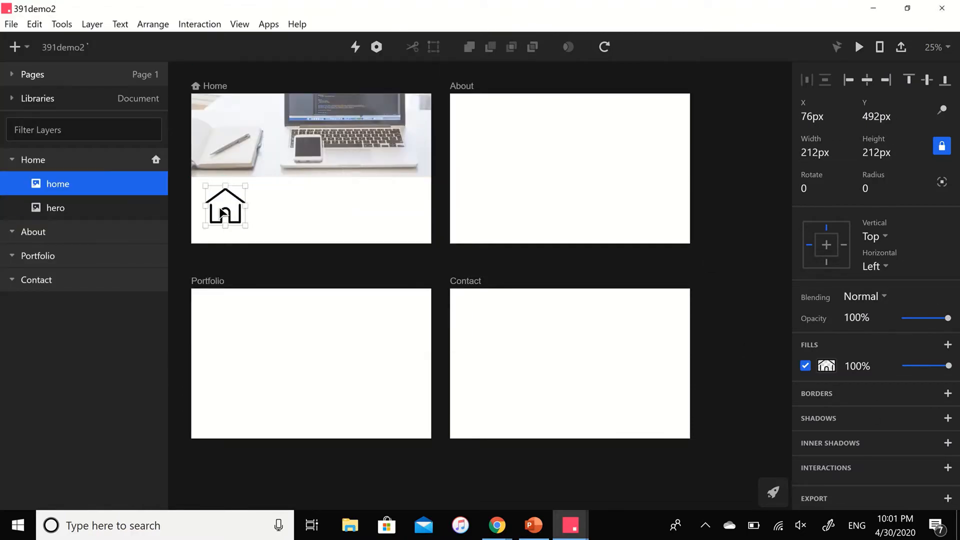
Step: Insert the about icon image at 212 px wide and place it beside the house icon at about X 374, Y 492 px
left_click(15, 47)
left_click(62, 287)
double_click(176, 124)
left_click(814, 153)
type("212")
key("Return")
left_click_drag(285, 142, 282, 207)
Step: Insert the portfolio folder icon at 212 px wide and line it up to the right of the about icon
left_click(15, 47)
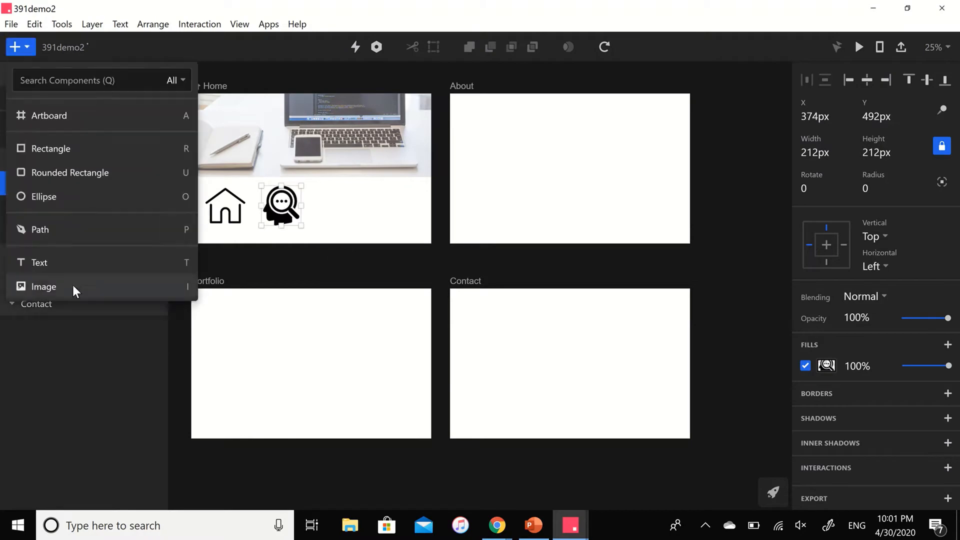
left_click(73, 287)
double_click(338, 220)
left_click(833, 150)
type("212")
key("Return")
left_click_drag(296, 142, 350, 206)
Step: Insert the contact phone icon at 212 px wide and place it at the right end of the icon row
left_click(15, 47)
left_click(62, 286)
double_click(256, 124)
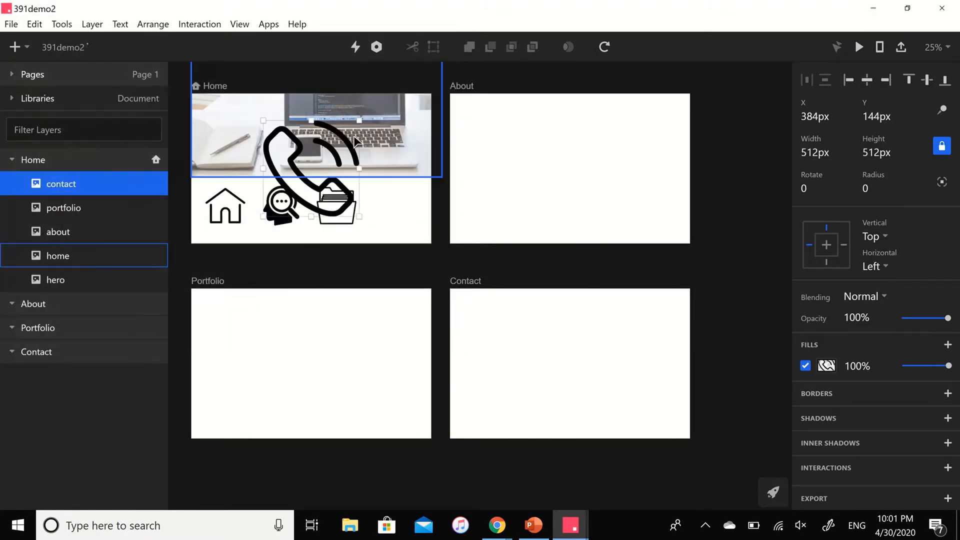
left_click(815, 153)
type("212")
key("Return")
left_click_drag(294, 149, 400, 214)
left_click(350, 262)
Step: Add a text box about 1148 × 151 px over the hero image with the site owner's full name, centred at size 125
left_click(15, 47)
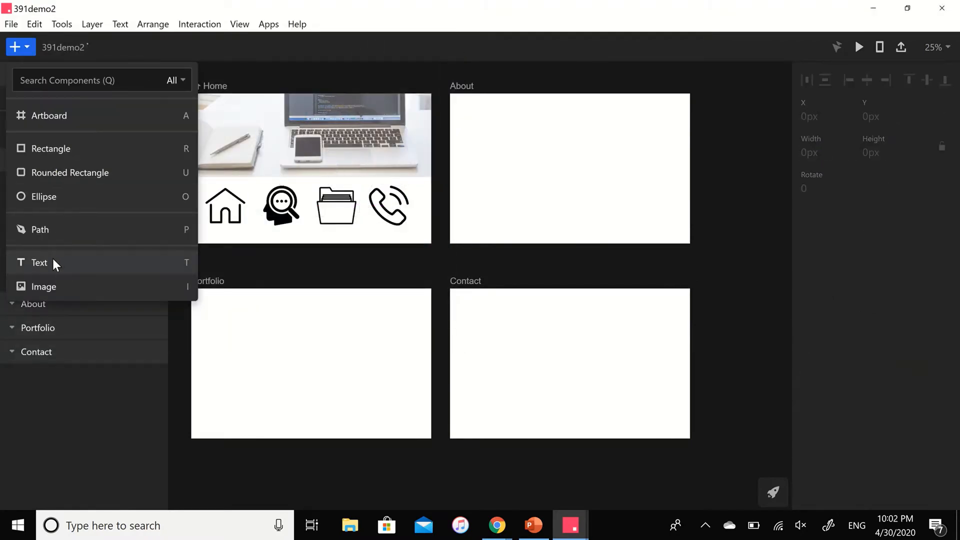
left_click(53, 262)
left_click_drag(205, 149, 421, 177)
type("Sabrina Taylor")
key("ctrl+a")
left_click(848, 297)
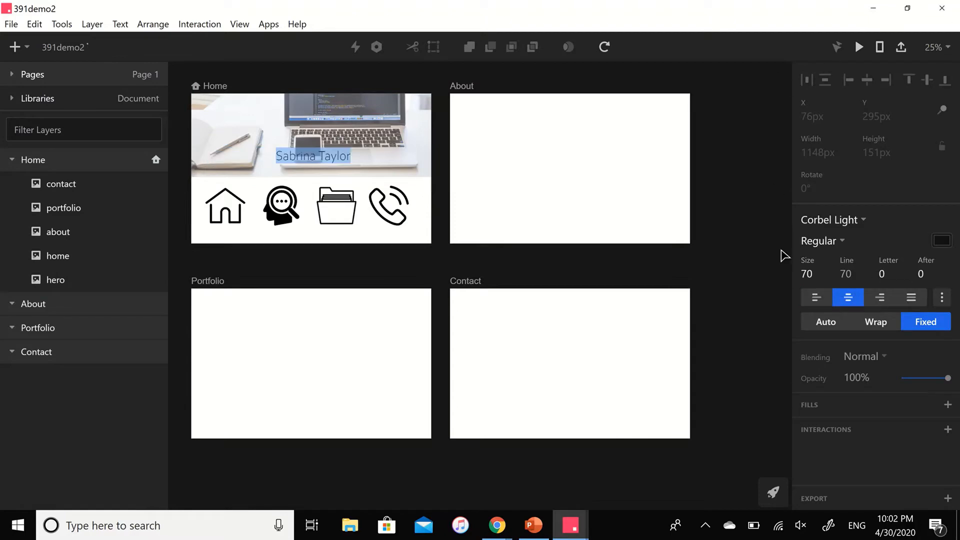
double_click(806, 274)
type("125")
key("Return")
key("Escape")
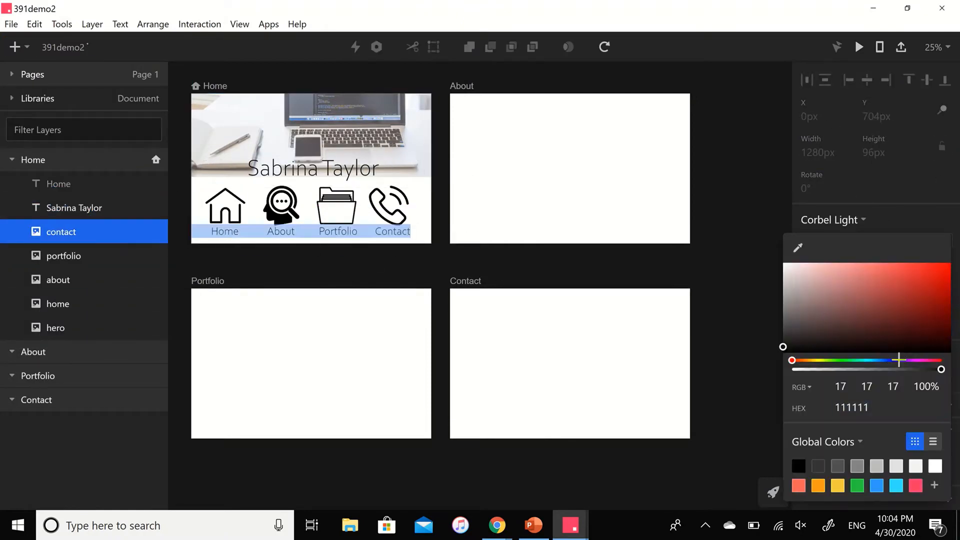
Step: Fill the About artboard with a circular masked picture and purple paragraphs reading "This is text about me"
left_click(403, 236)
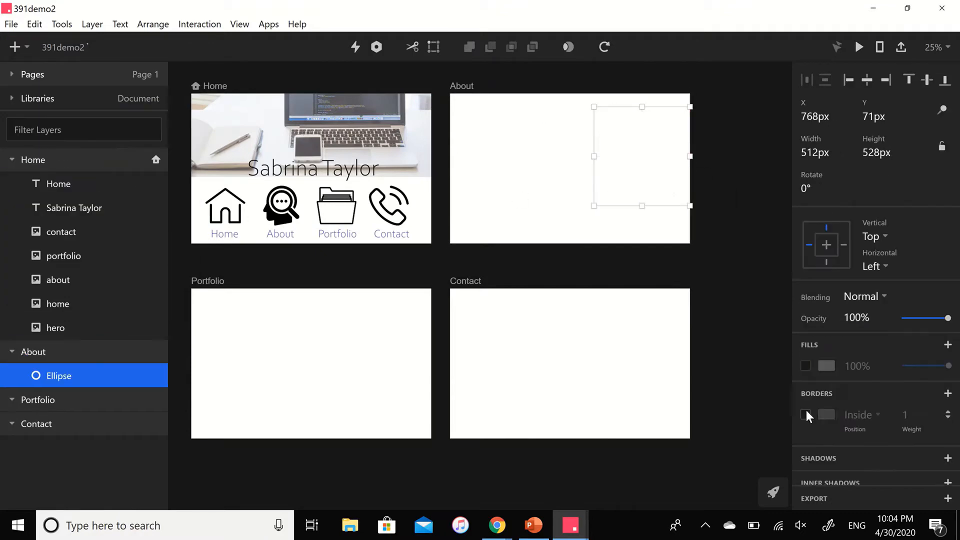
left_click(58, 286)
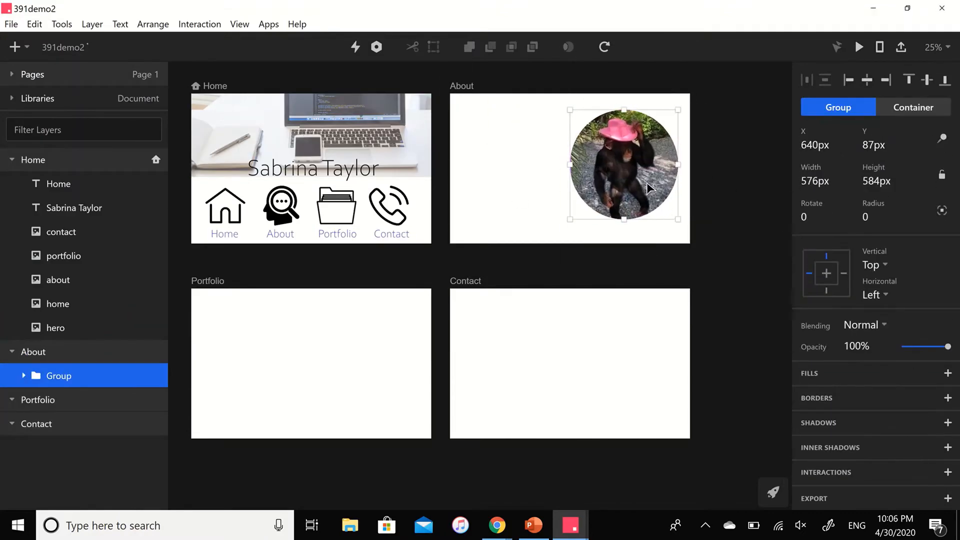
left_click(493, 120)
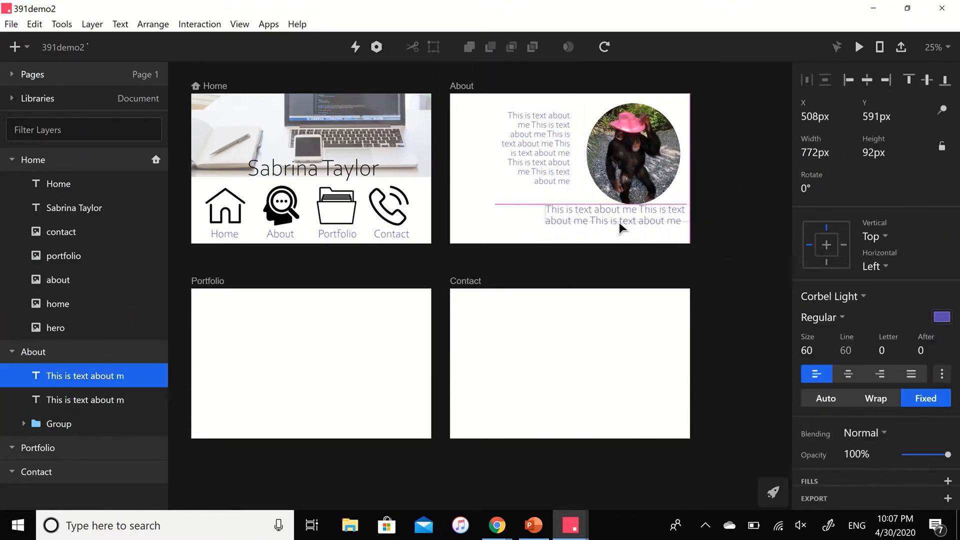
Step: Build the Portfolio artboard with the heading "My Technical Writing Work" and three "Portfolio Item #1" labels, each with a bordered description box
left_click(18, 48)
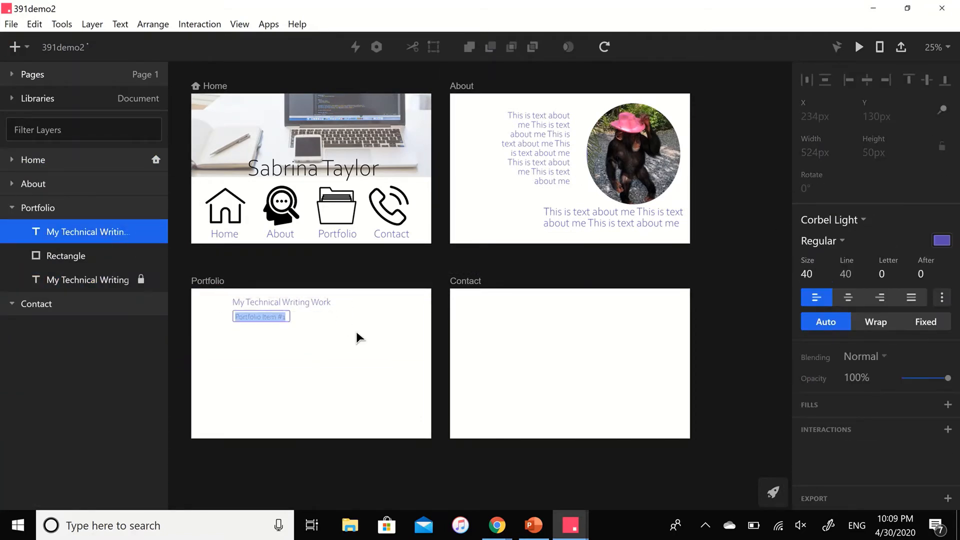
key("Escape")
left_click_drag(280, 316, 370, 315)
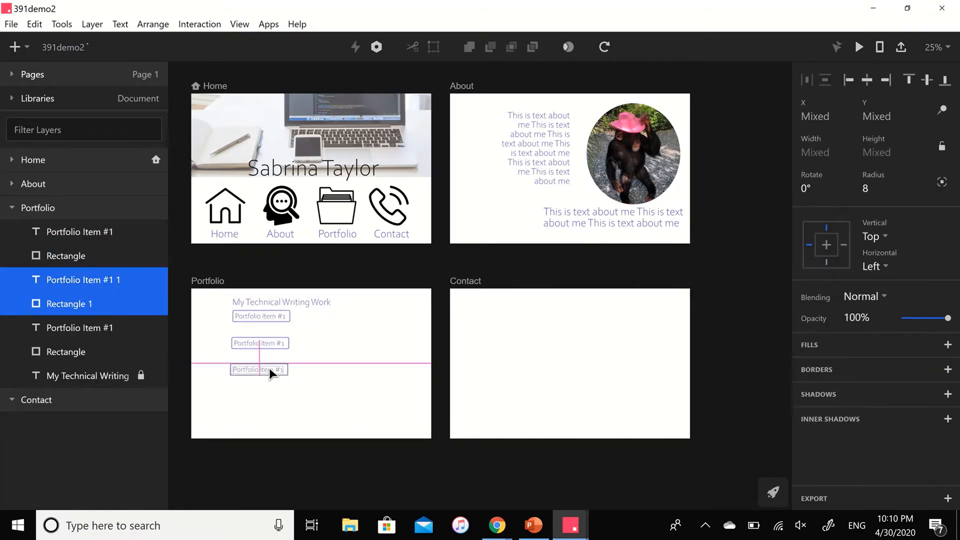
left_click_drag(269, 367, 280, 347)
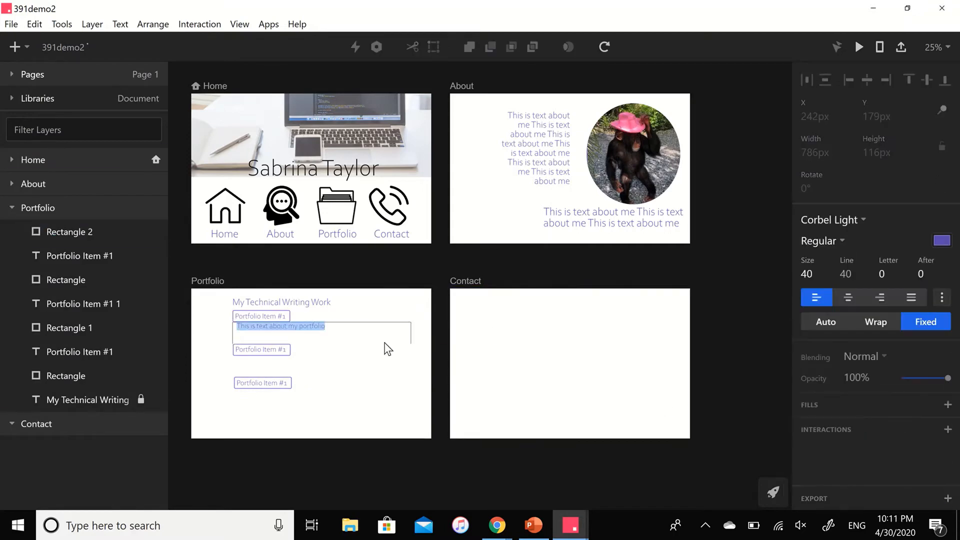
left_click_drag(322, 345, 322, 338)
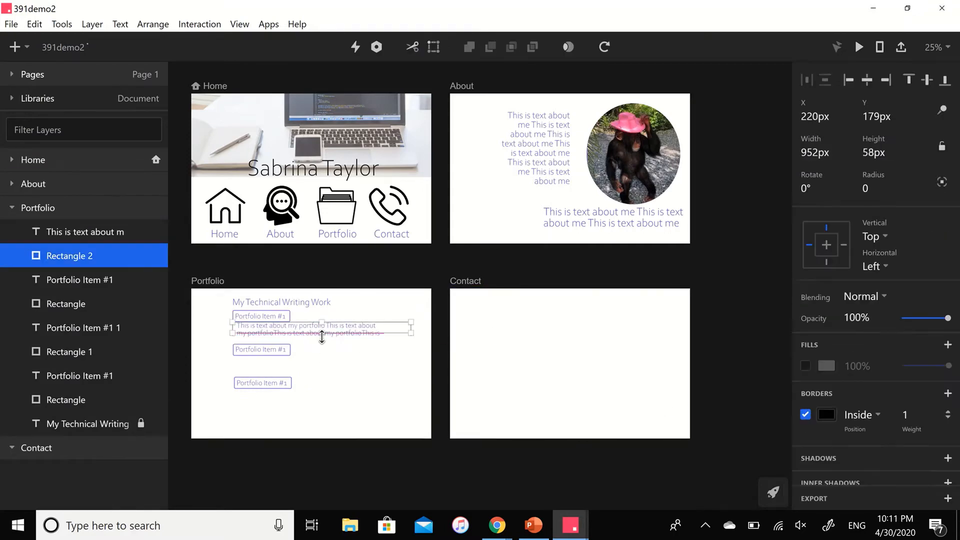
left_click_drag(225, 320, 394, 347)
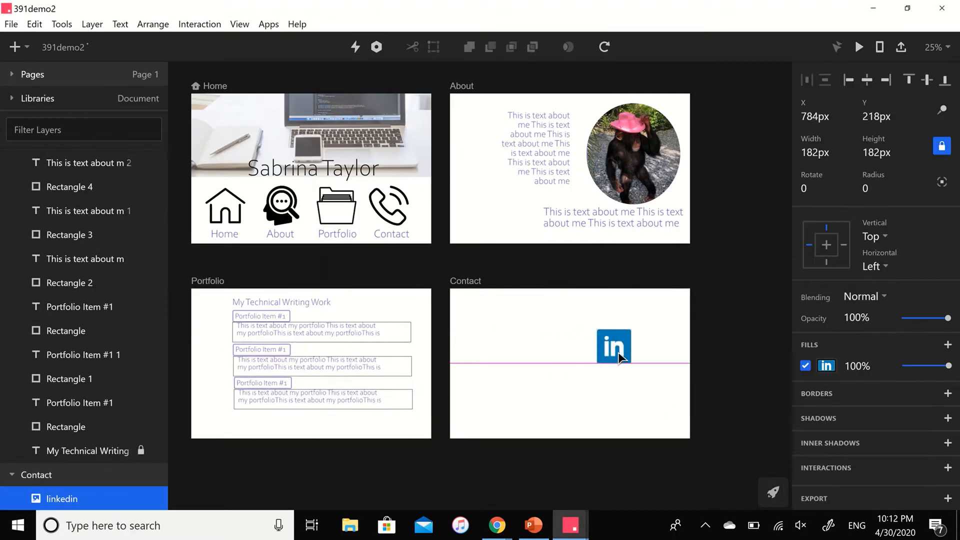
Step: Draw an ellipse around the LinkedIn logo on the Contact artboard
left_click_drag(527, 303, 681, 399)
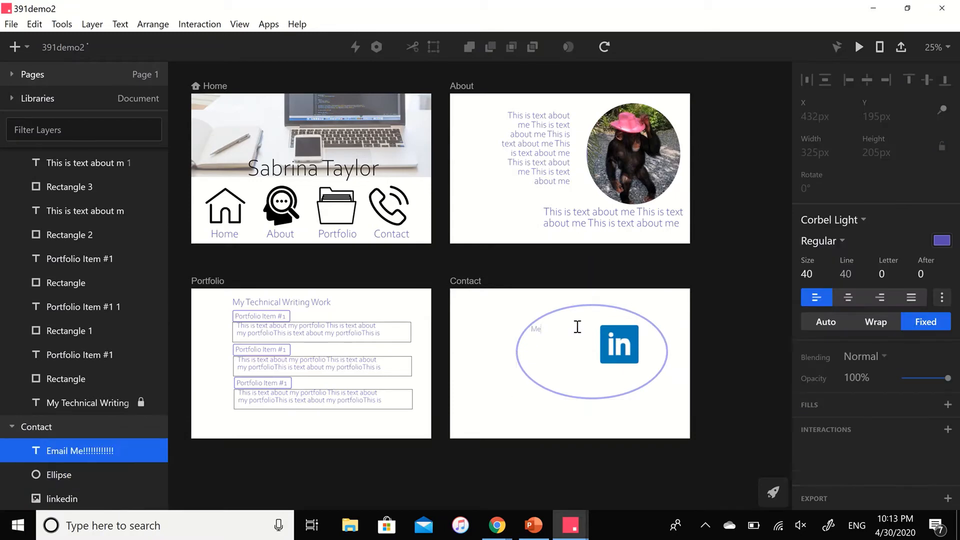
Step: Set the phone icon's width to 212 px and move it to the right of the folder icon on the Home artboard
left_click(819, 151)
type("21")
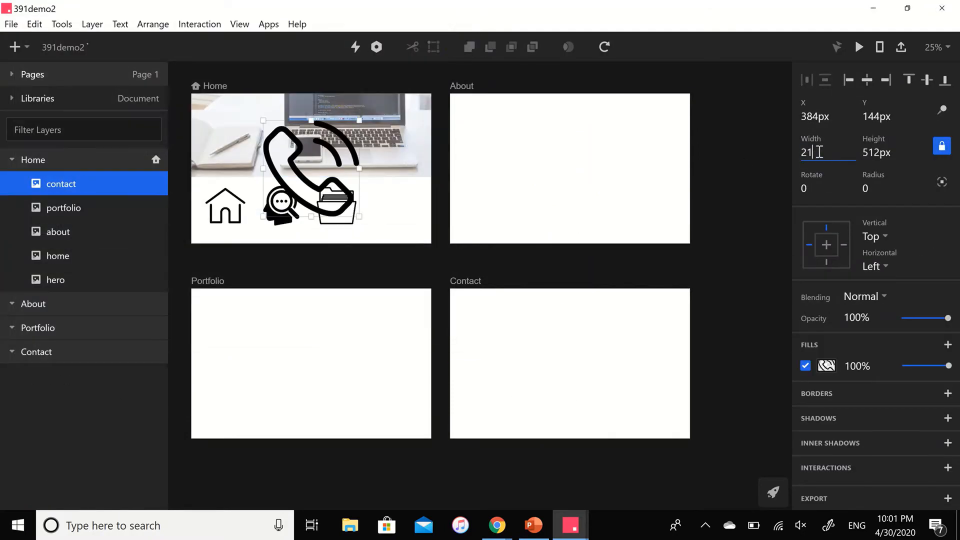
type("2")
key("Return")
left_click_drag(283, 140, 389, 205)
left_click(367, 270)
Step: Add the site owner's full name as centre-aligned text over the lower part of the hero image
left_click(15, 47)
left_click(45, 175)
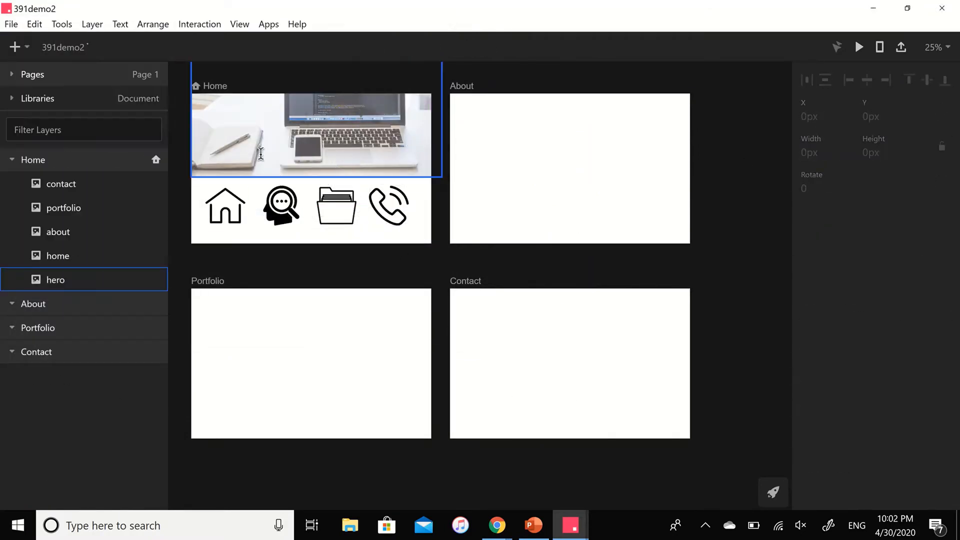
left_click(260, 154)
type("Sabrina Taylor")
left_click(847, 297)
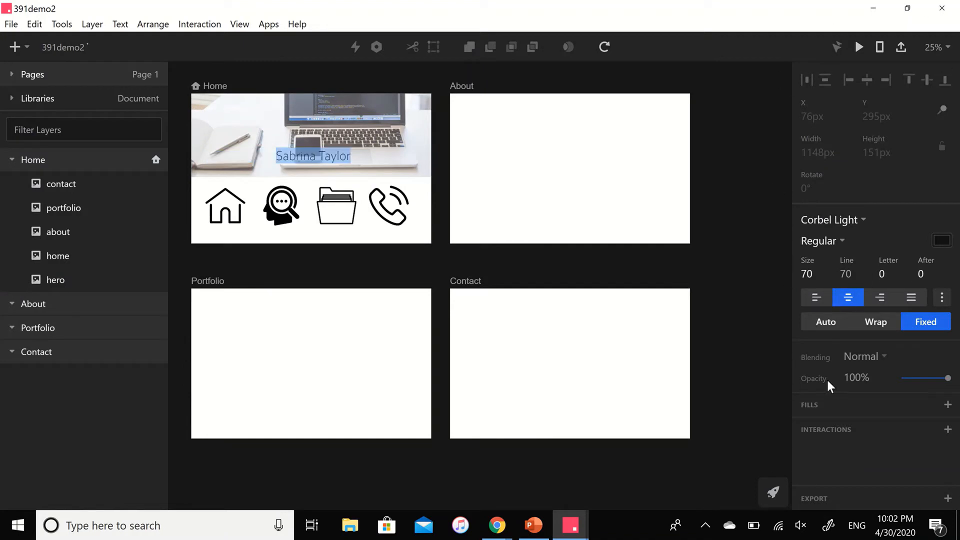
Step: Try a font size of 150 for the name text
left_click(815, 274)
type("150")
key("Return")
Step: Set the name text's size to 125 and move it down to about Y 344 px
left_click(815, 274)
type("125")
key("Return")
left_click(367, 181)
left_click_drag(353, 159, 353, 165)
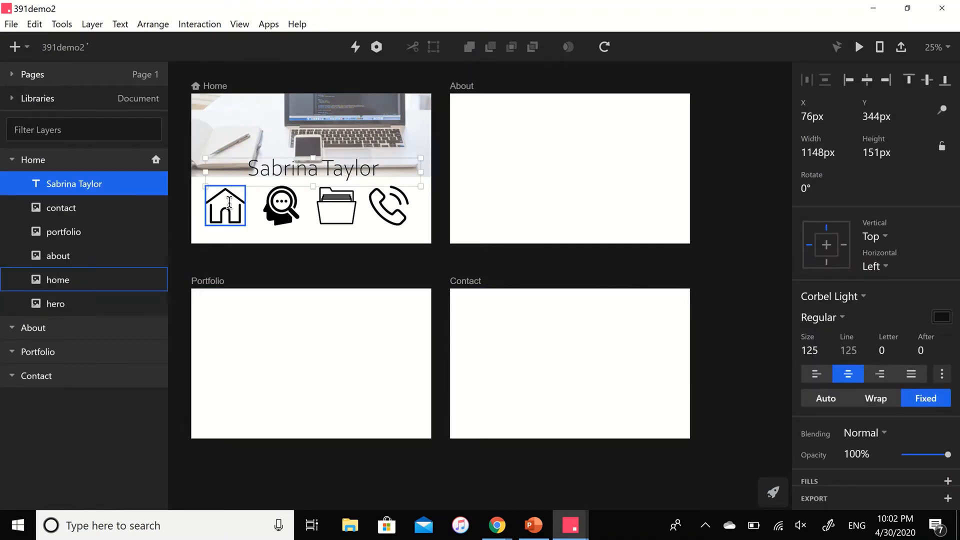
Step: Lock the Home artboard and add a text box about 1280 × 96 px reading "Home" beneath the icon row
left_click(126, 159)
key("t")
left_click_drag(191, 226, 431, 244)
type("Home")
double_click(309, 243)
left_click(321, 237)
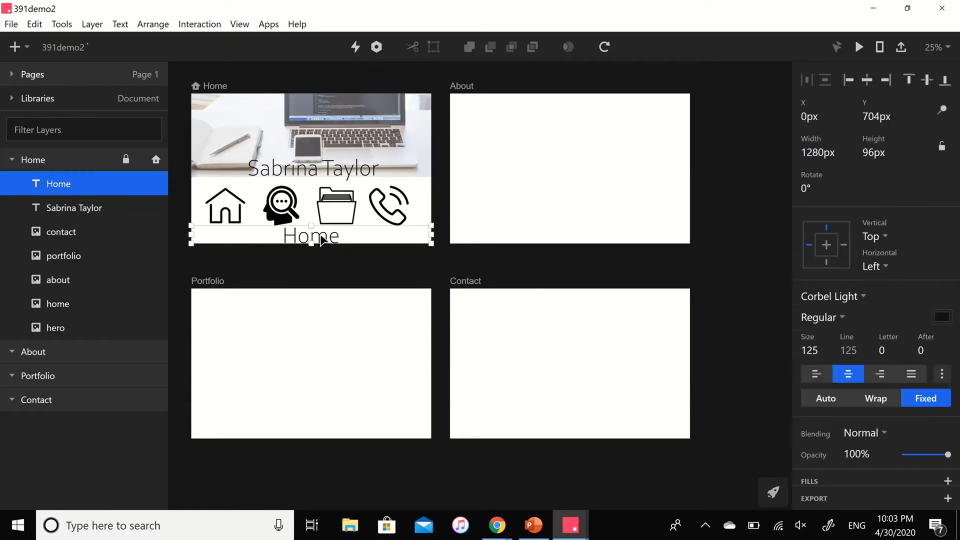
Step: Left-align the "Home" label text and unlock the Home artboard
left_click(816, 374)
left_click(550, 265)
left_click(126, 160)
Step: Extend the label line at size 60 with "About", "Portfolio" and "Contact", spacing each word beneath its icon
double_click(222, 232)
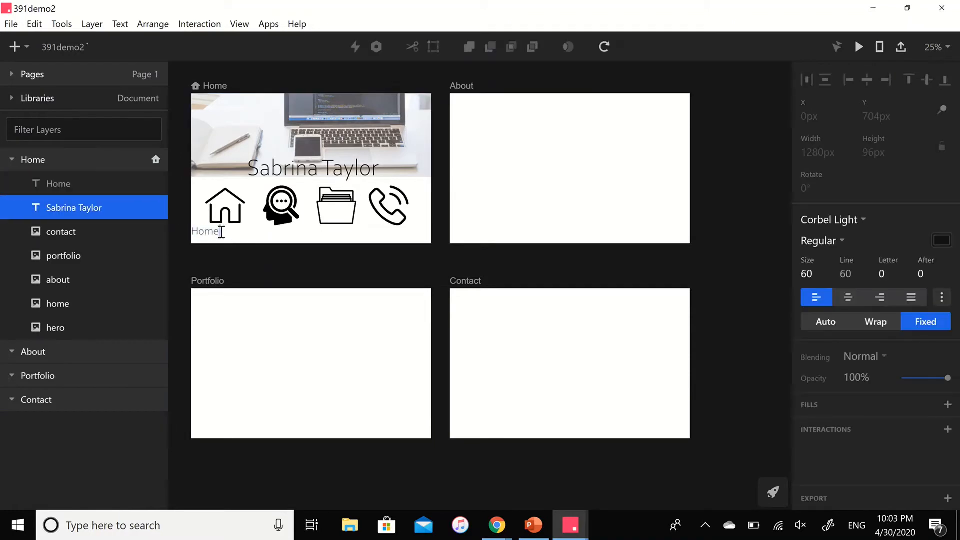
type("bout Portfolio ")
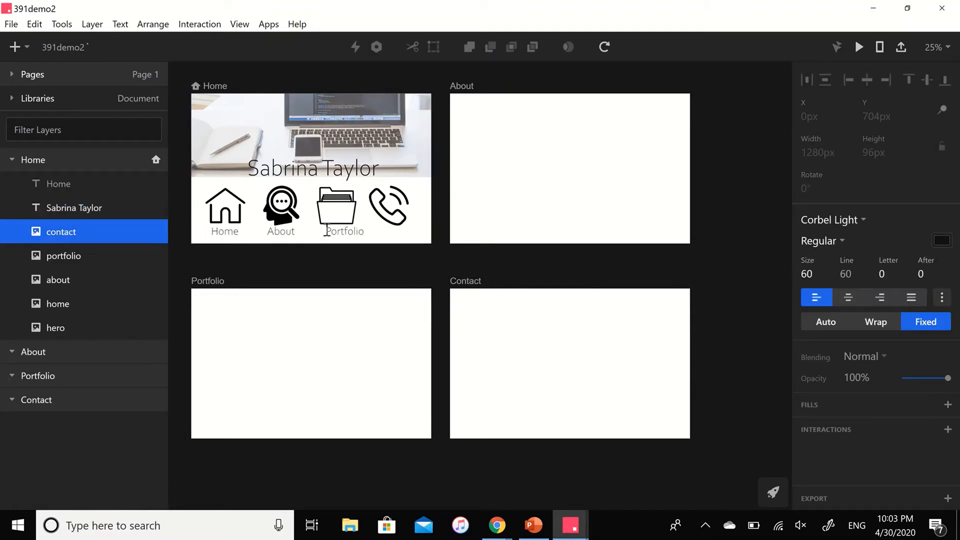
type("Contact")
Step: Recolour the four icon labels purple and move the label line down to about Y 722 px
key("ctrl+a")
left_click(942, 240)
left_click_drag(903, 361, 896, 360)
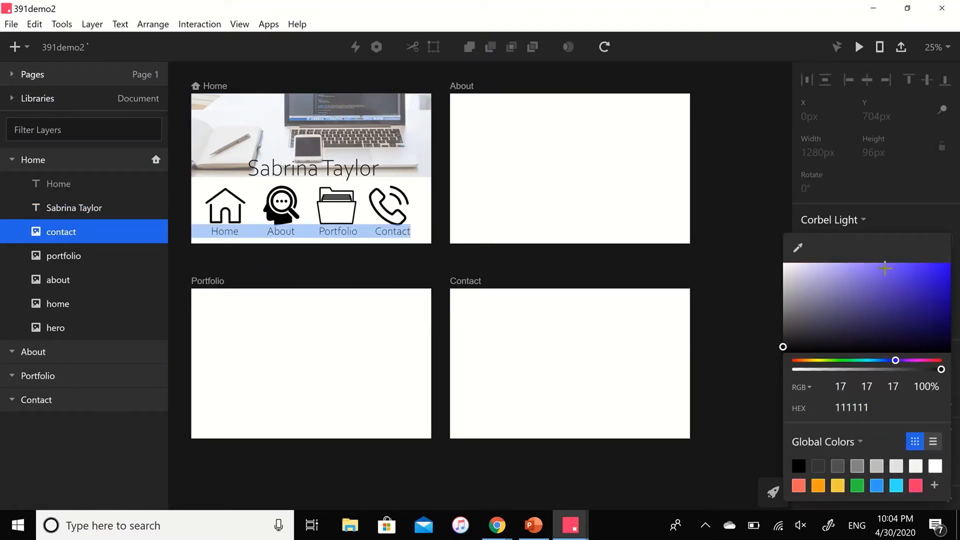
left_click(880, 291)
left_click(754, 219)
left_click_drag(402, 230, 402, 234)
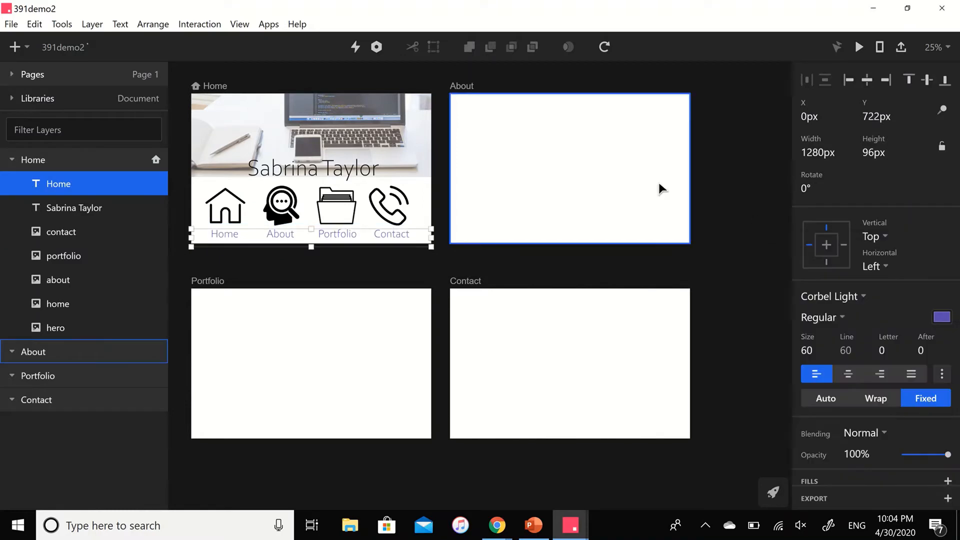
Step: Draw an ellipse about 512 × 528 px at the right side of the About artboard and set its outline colour to 9F80EA
left_click(658, 183)
left_click(547, 121)
left_click(15, 47)
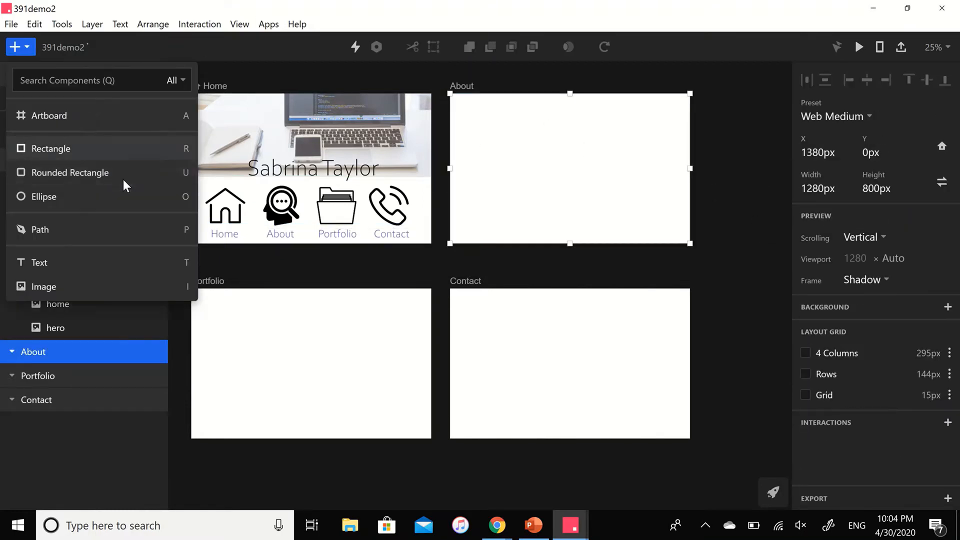
left_click(123, 179)
left_click_drag(594, 106, 690, 206)
left_click(826, 367)
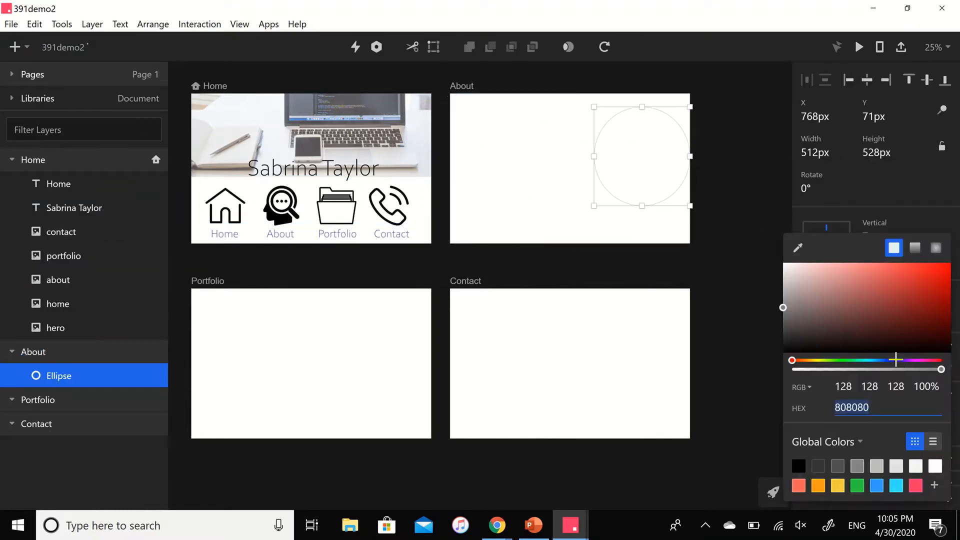
type("9F80EA")
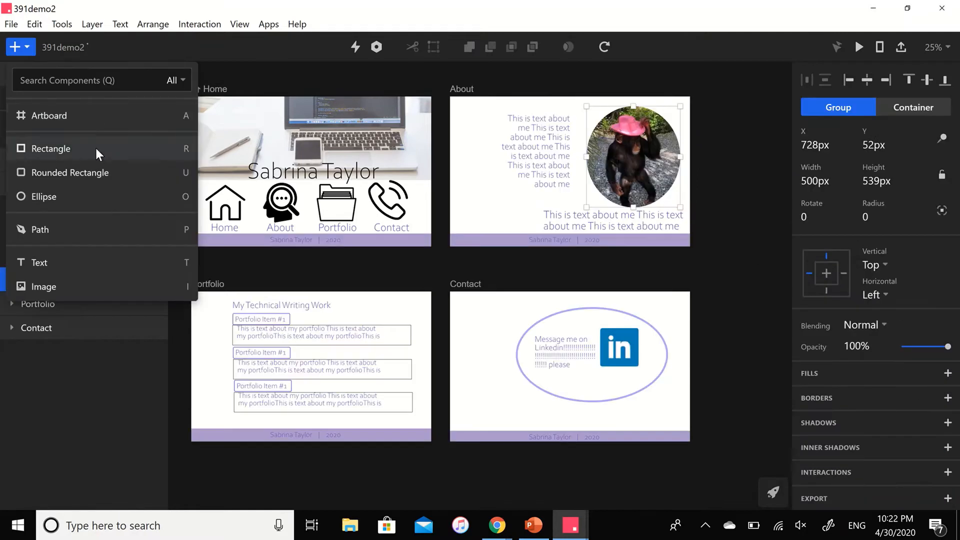
Step: Draw a rectangle about 172 × 731 px down the left edge of the About artboard, ending at the footer
key("Escape")
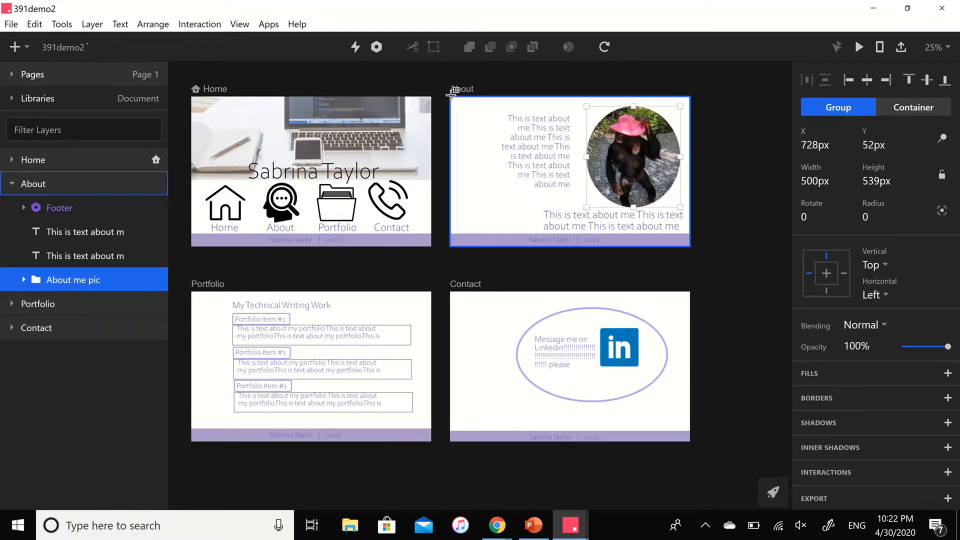
mouse_move(472, 155)
left_mouse_down()
mouse_move(491, 244)
mouse_move(488, 234)
left_mouse_up()
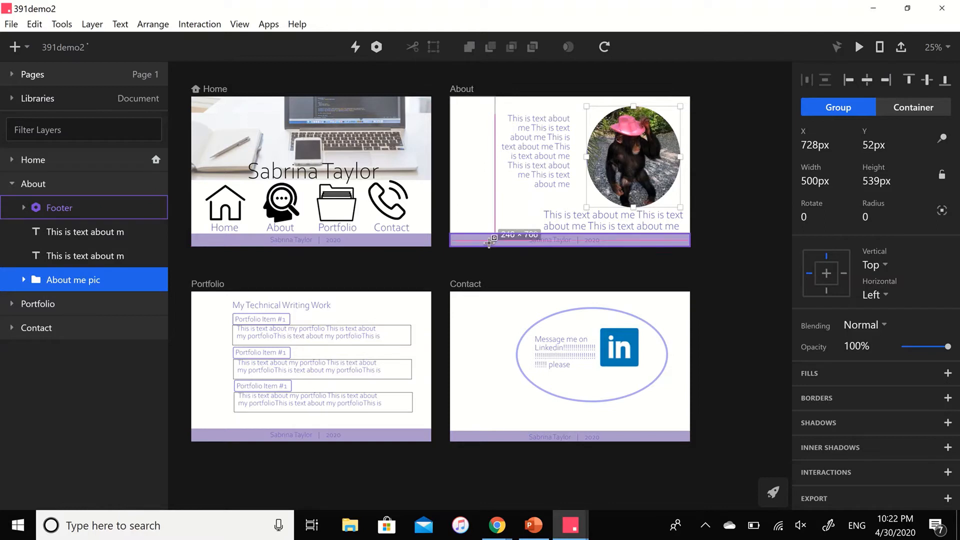
mouse_move(495, 266)
left_mouse_down()
mouse_move(490, 231)
mouse_move(483, 238)
left_mouse_up()
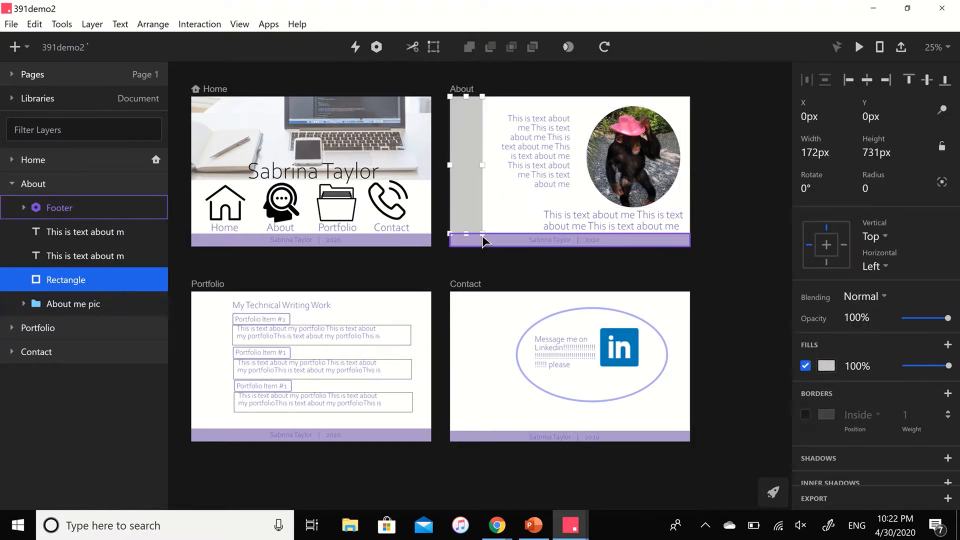
left_click(805, 365)
left_click(805, 414)
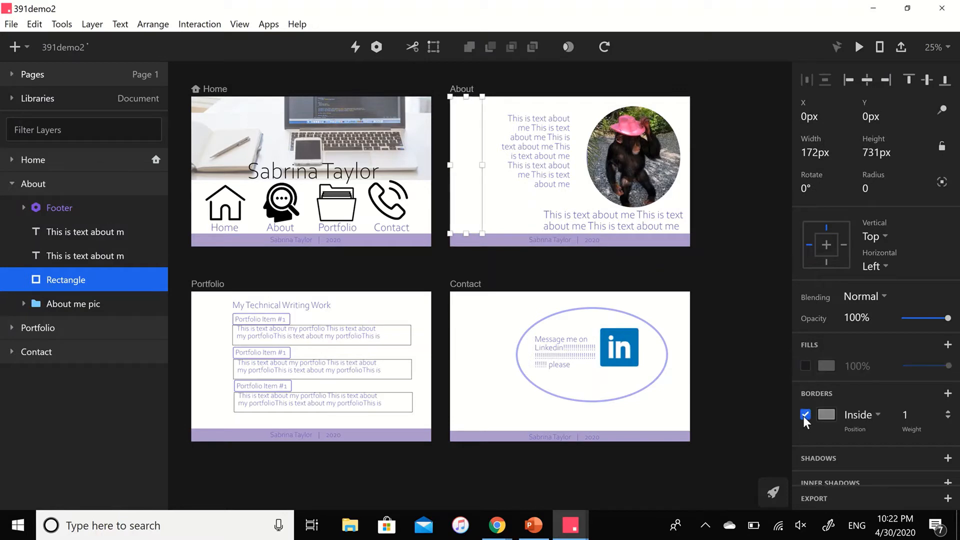
left_click(828, 415)
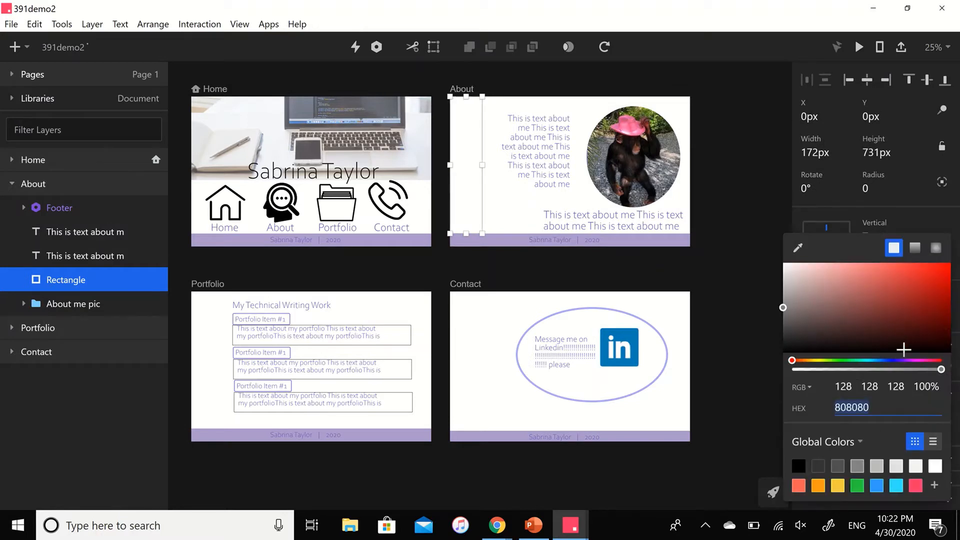
left_click(750, 289)
left_click(806, 365)
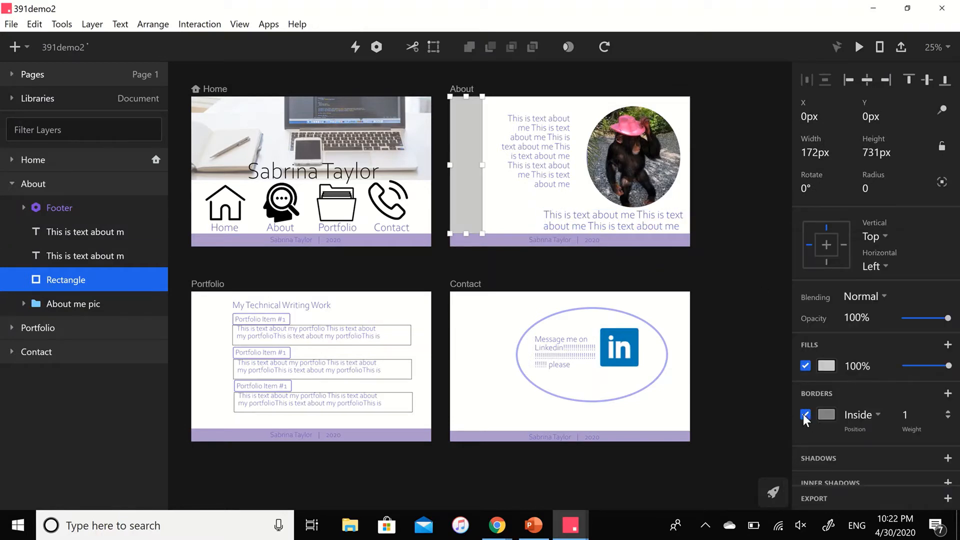
Step: Set the sidebar rectangle's fill on the About artboard to the light purple A590D2, without a border
left_click(827, 366)
left_click_drag(884, 360, 895, 360)
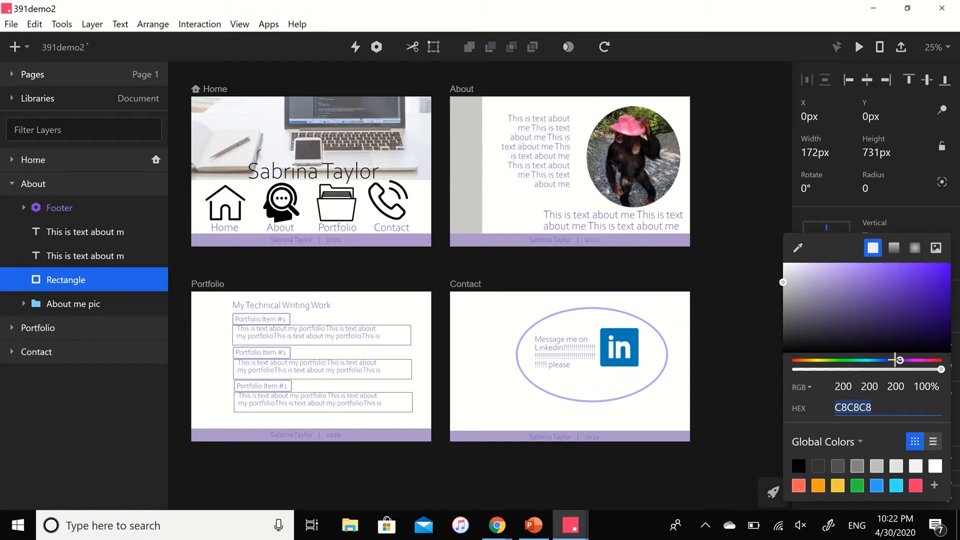
left_click(840, 266)
left_click(848, 273)
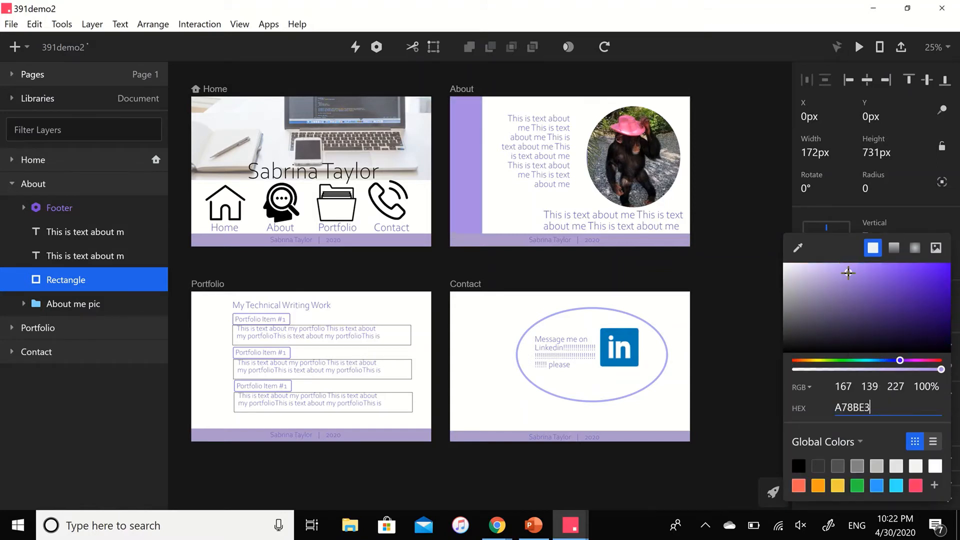
left_click(845, 266)
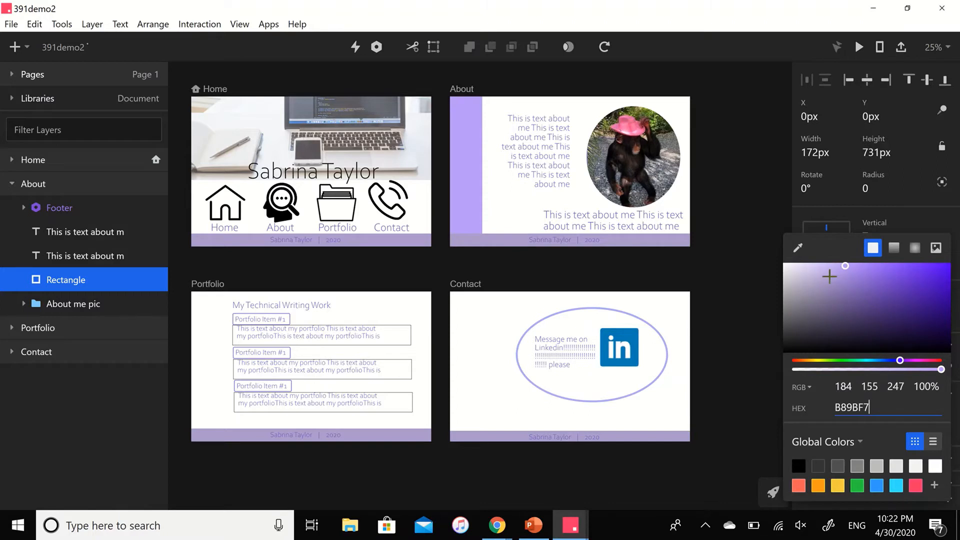
left_click(839, 265)
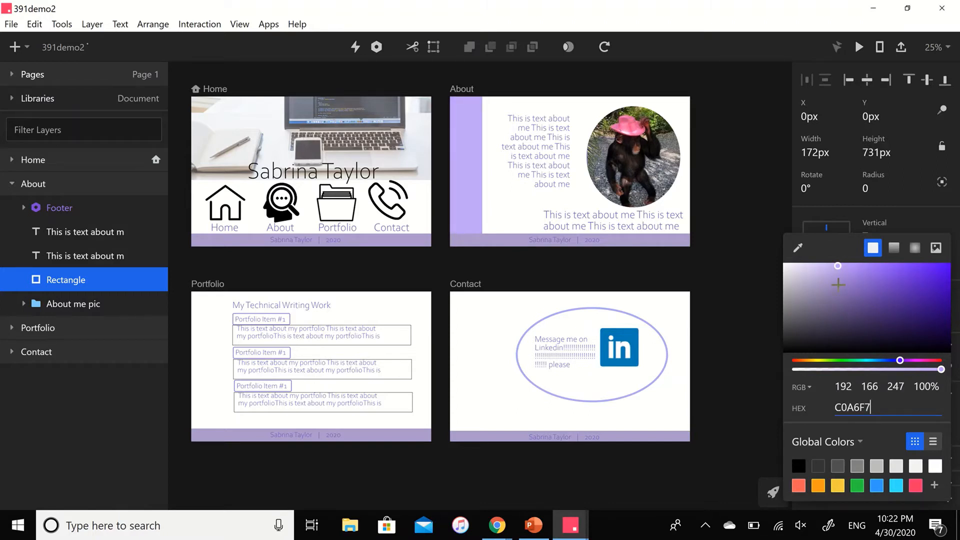
left_click(838, 285)
left_click(837, 279)
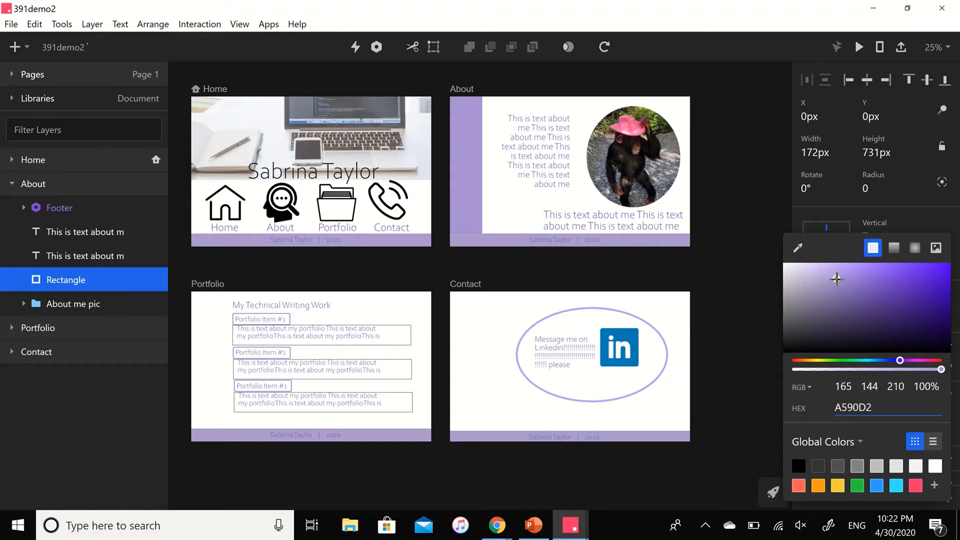
left_click(736, 290)
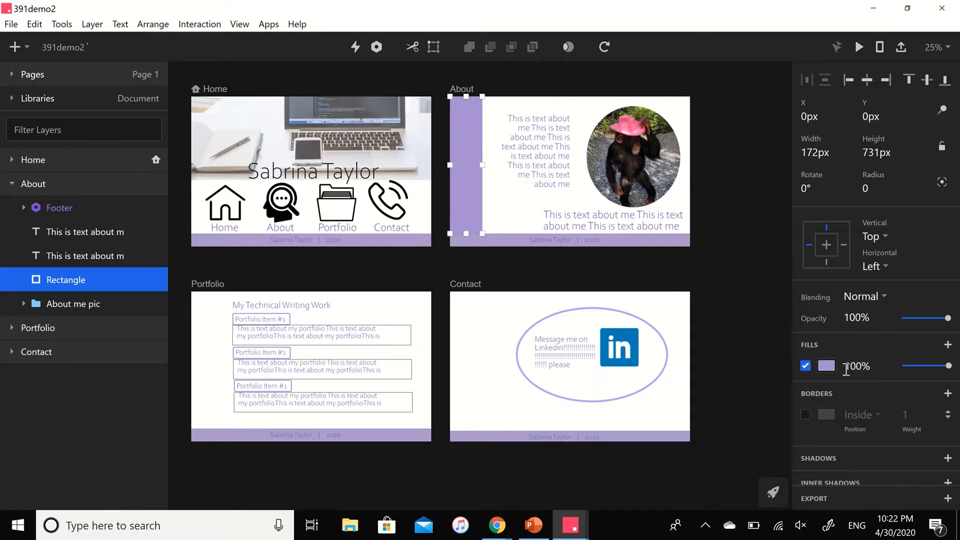
Step: Convert the purple sidebar rectangle into a reusable component named "Menu Bar" and open its master
right_click(88, 279)
left_click(151, 392)
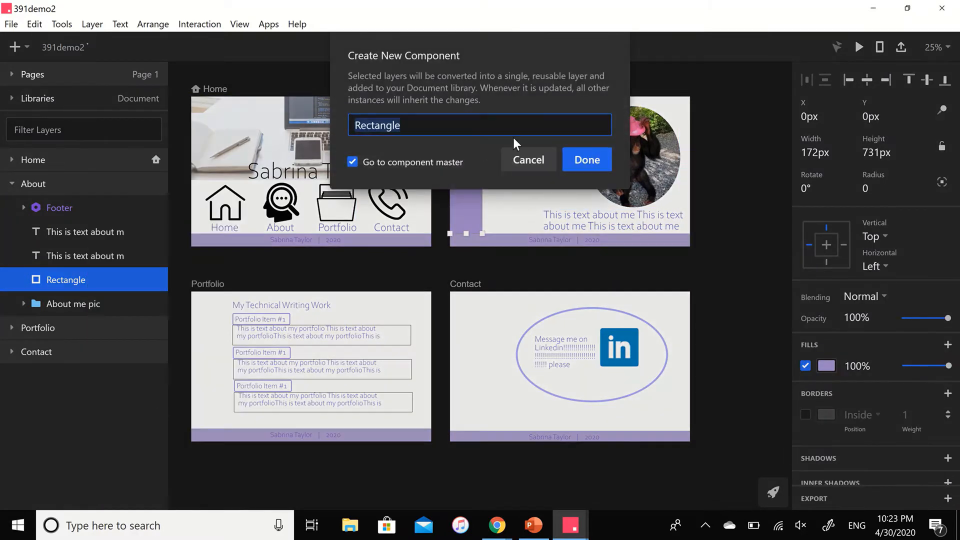
type("Menu Bar")
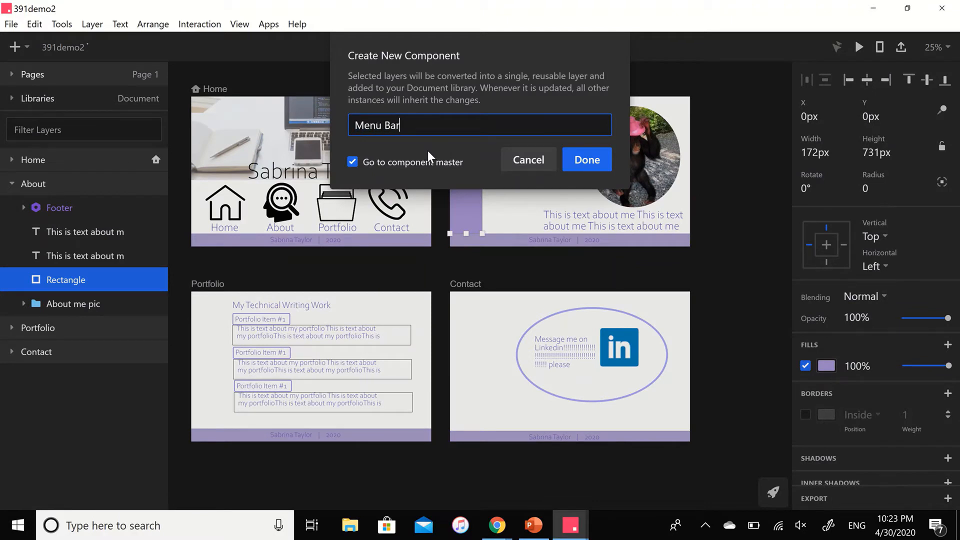
key("Return")
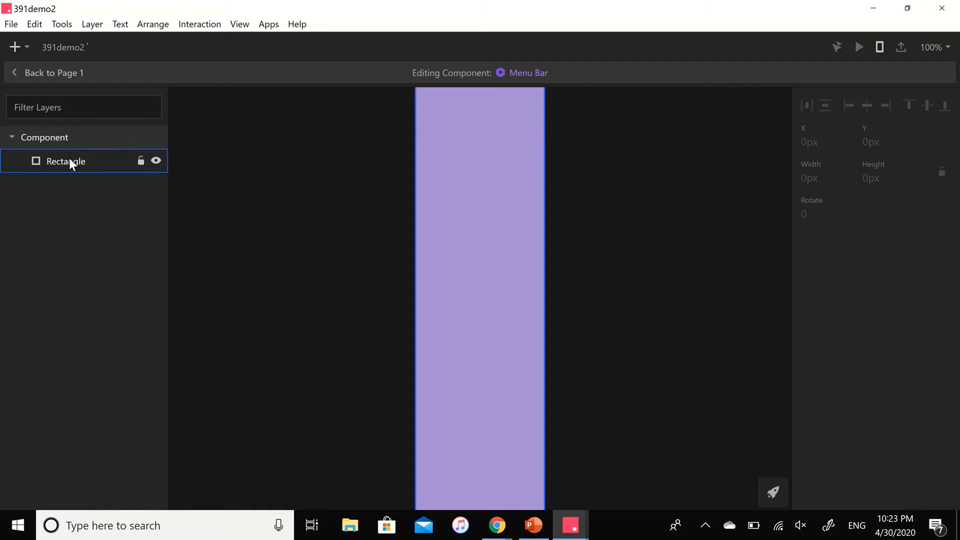
Step: Draw a rectangle about 172 × 99 px across the full width of the menu bar at about Y 102 px
left_click(13, 49)
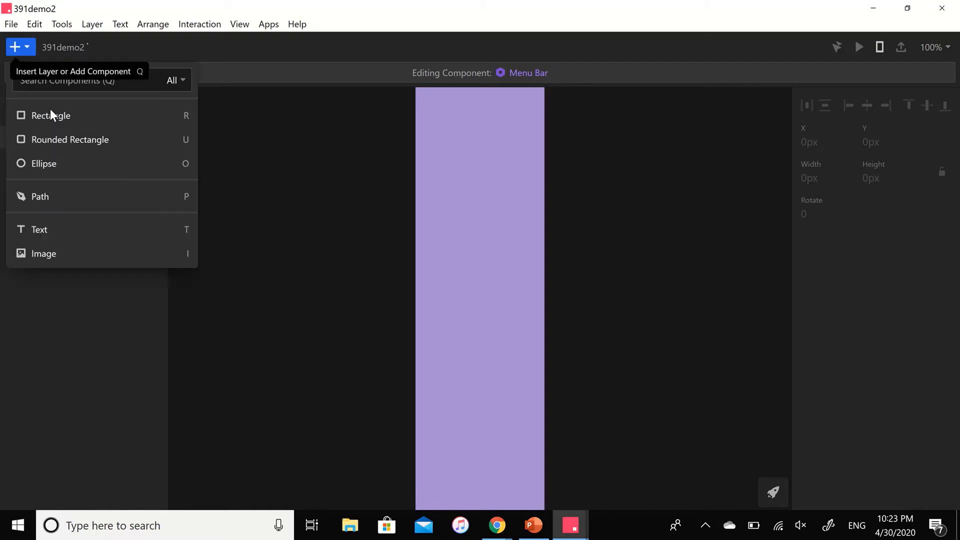
left_click(49, 115)
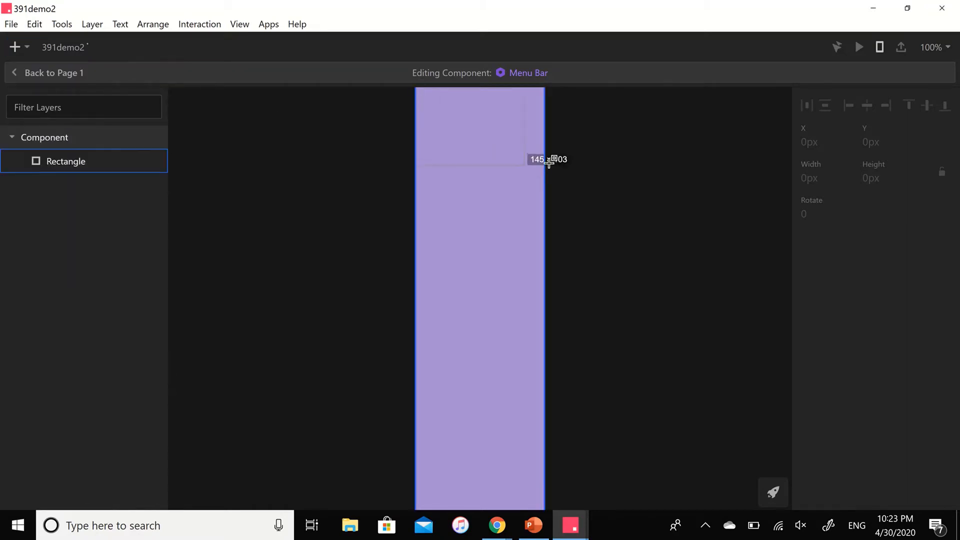
left_click_drag(549, 161, 544, 161)
key("ctrl+z")
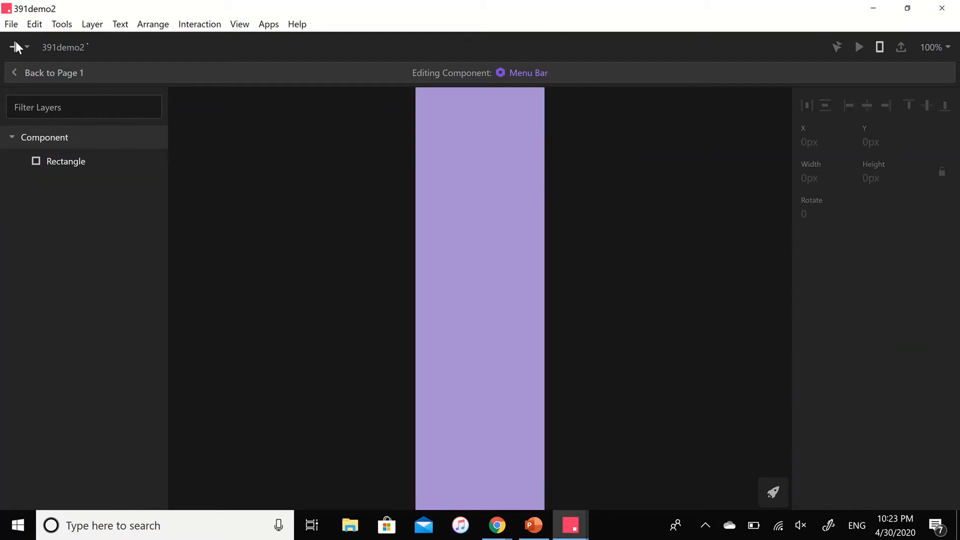
key("ctrl+shift+z")
left_click(483, 124)
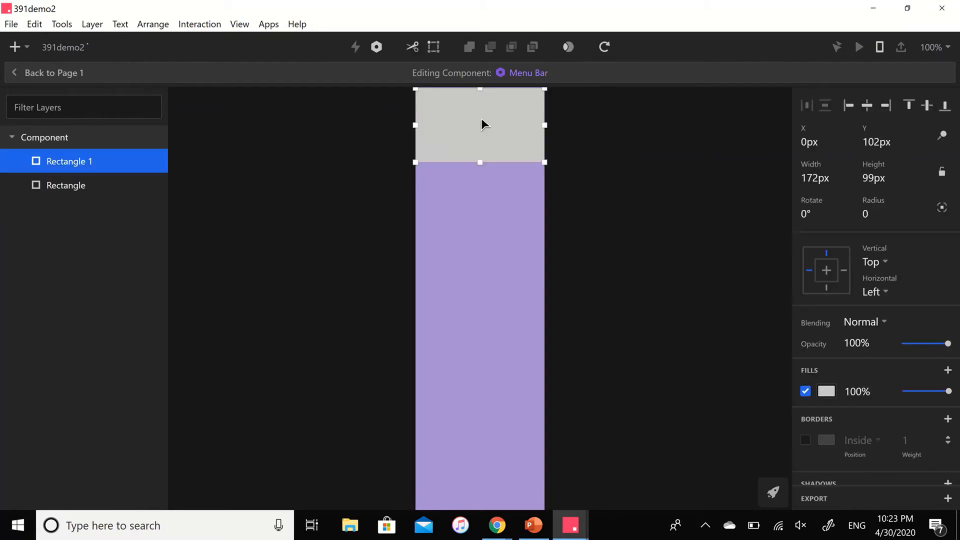
Step: Remove the new rectangle's fill and give it a black inside border of weight 5
left_click(805, 391)
left_click(806, 440)
left_click(826, 439)
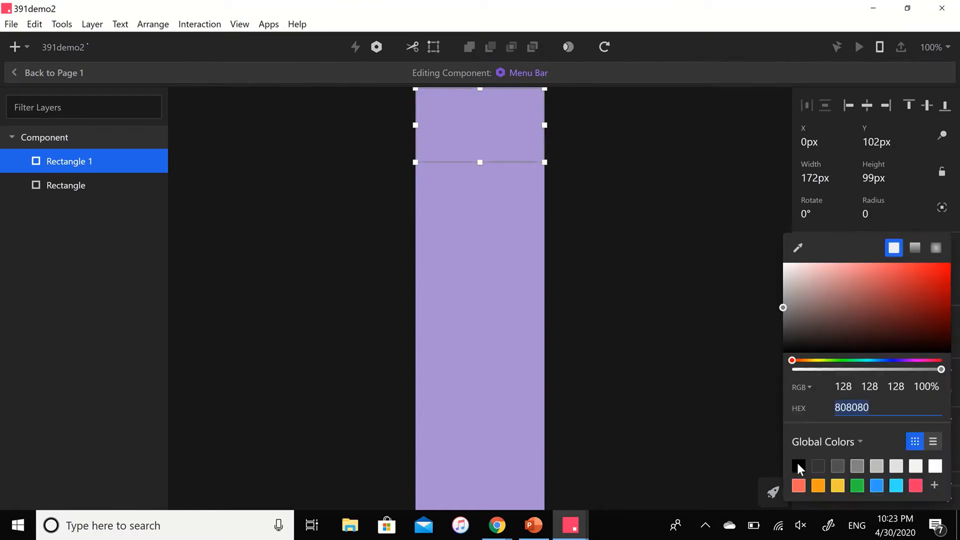
left_click(798, 465)
key("Return")
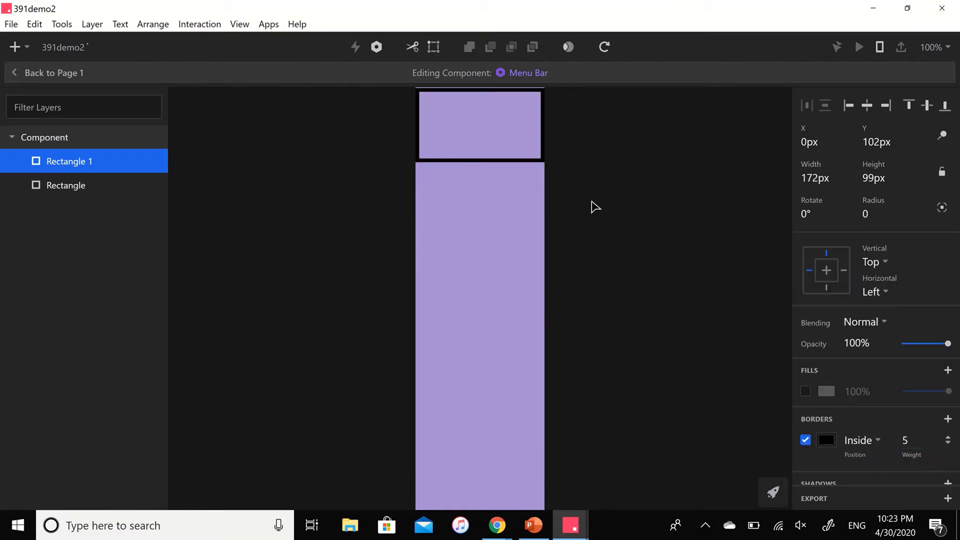
Step: Nudge the outlined box up to Y 99 px and set its border weight to 3
key("Up")
key("Up")
key("Up")
left_click(915, 439)
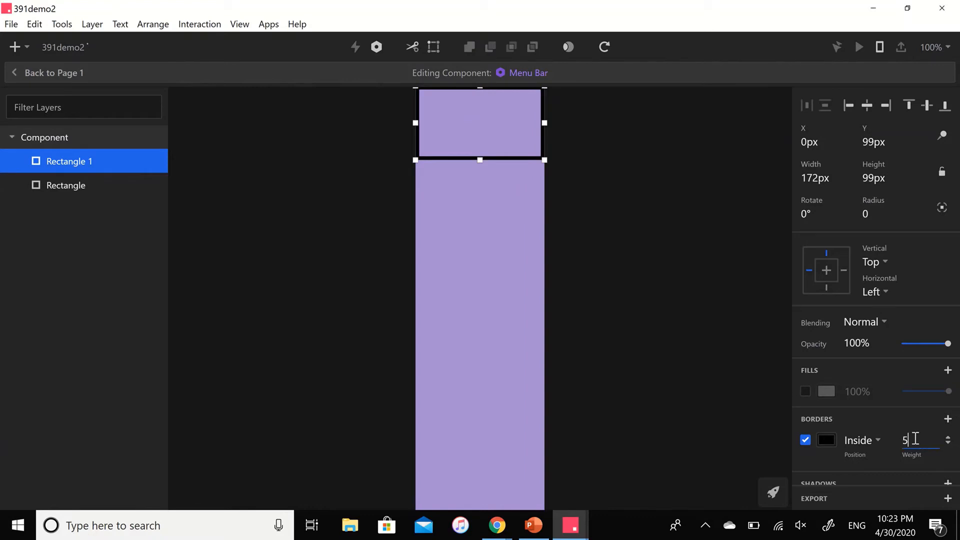
type("3")
key("Return")
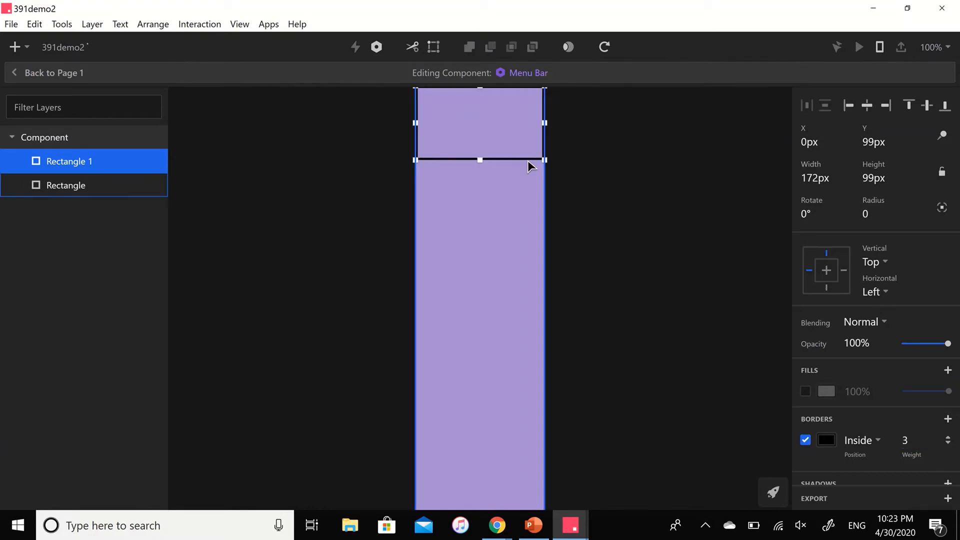
Step: Duplicate the outlined box and place the copy directly beneath the original
left_click(527, 161)
left_click(526, 158)
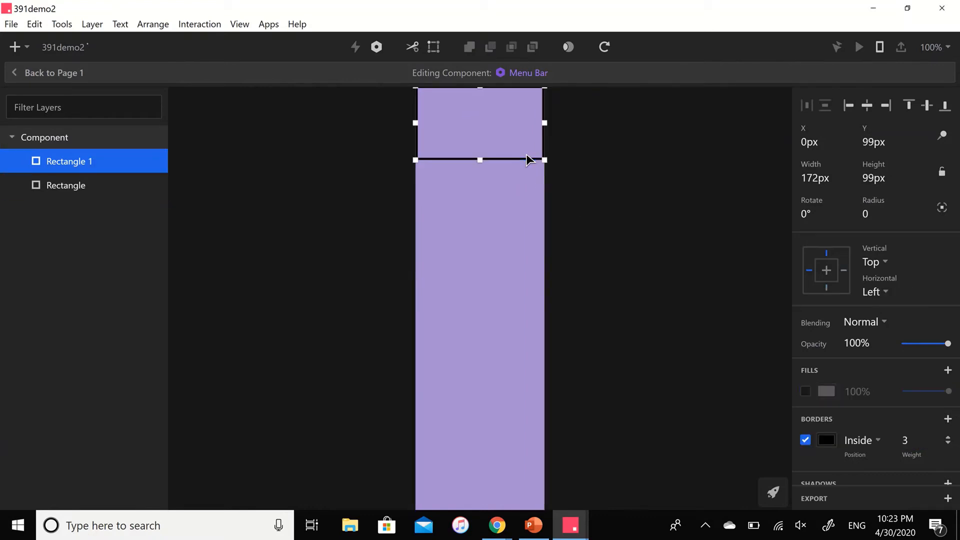
left_click_drag(526, 154, 524, 231)
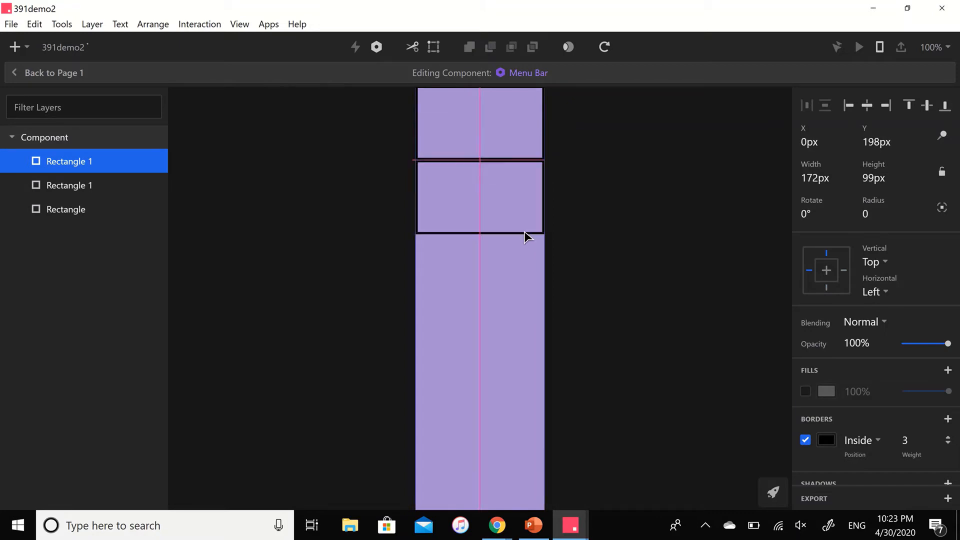
Step: Add two more copies of the outlined box and stack them beneath the second at Y 291 px and 387 px
key("ctrl+d")
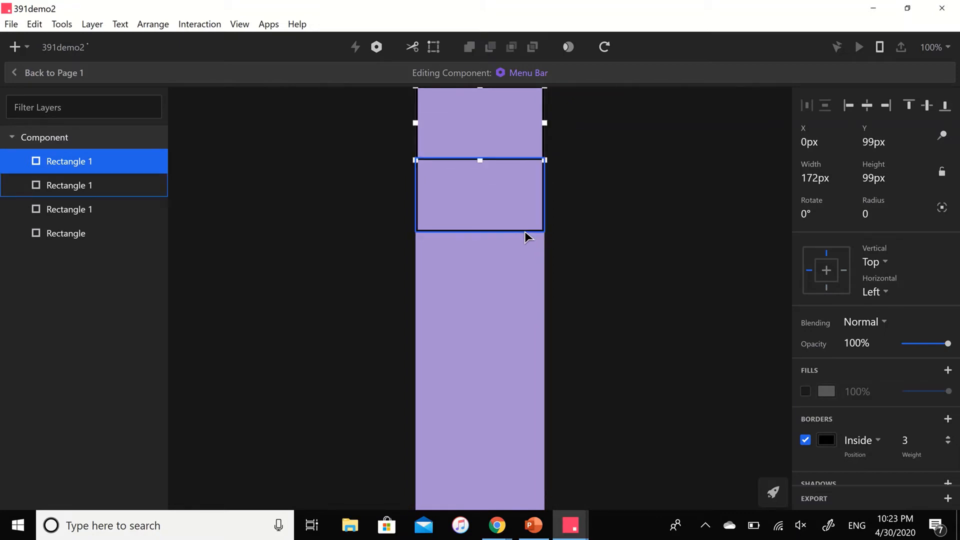
left_click(499, 163)
left_click_drag(499, 163, 495, 285)
key("ctrl+z")
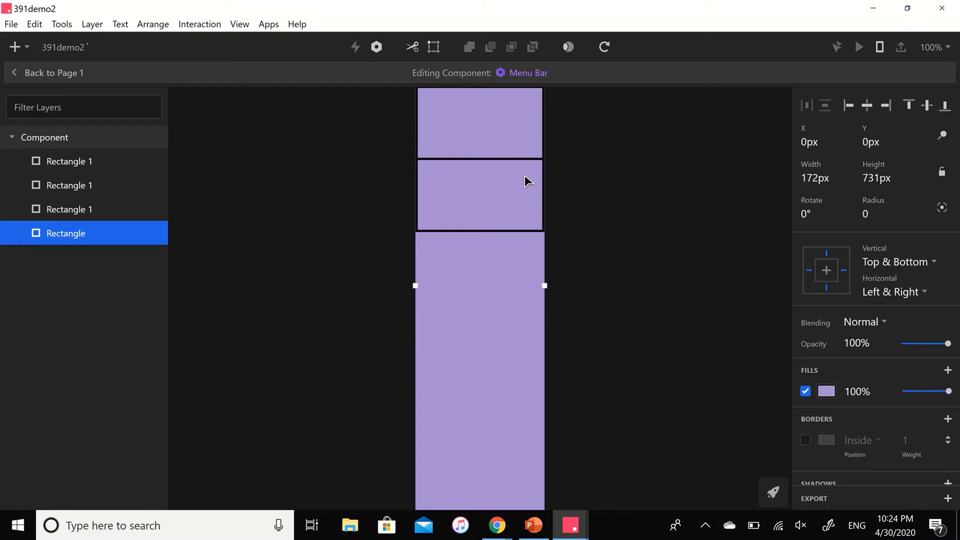
left_click_drag(539, 159, 544, 290)
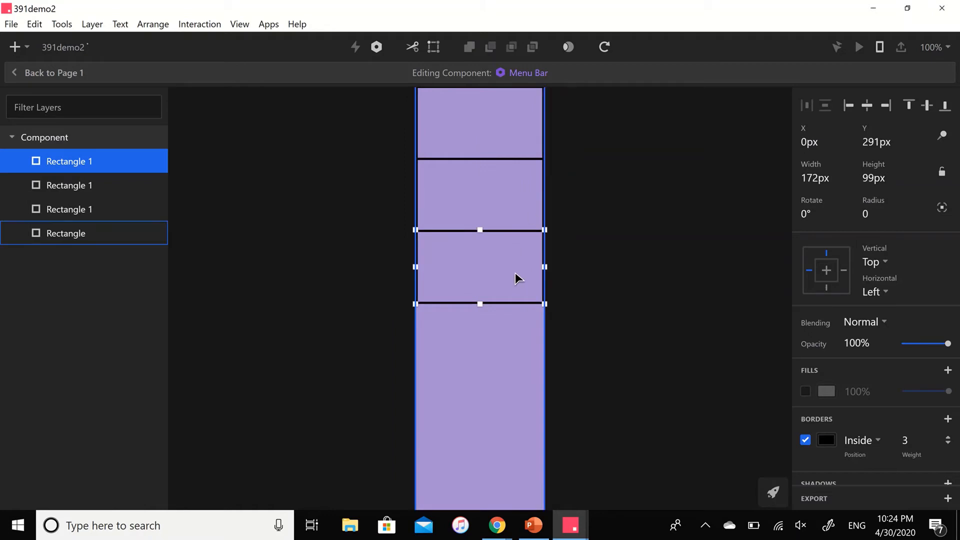
key("ctrl+v")
left_click_drag(545, 134, 544, 361)
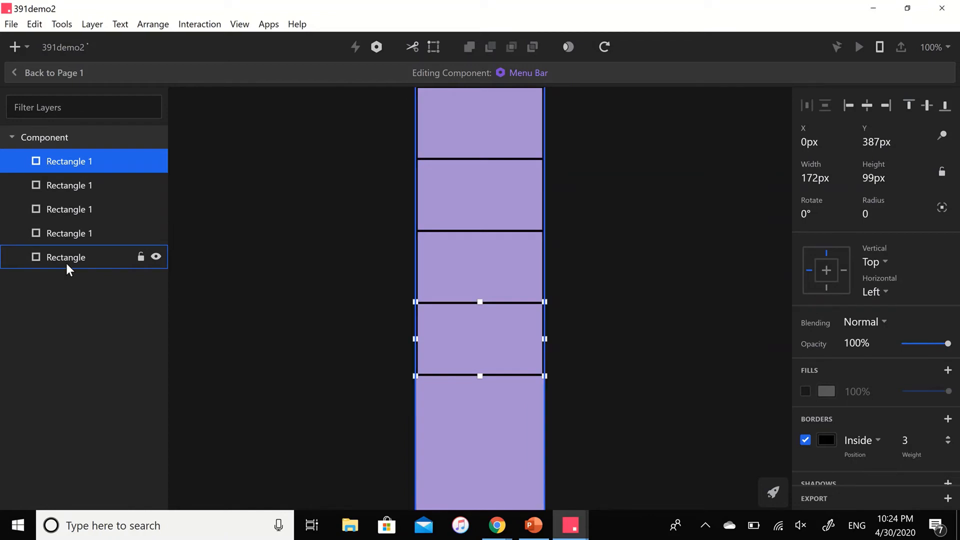
Step: Insert the home image, size it to 75 × 75 px and centre it in the first menu box at X 49, Y 111 px
left_click(17, 50)
left_click(104, 255)
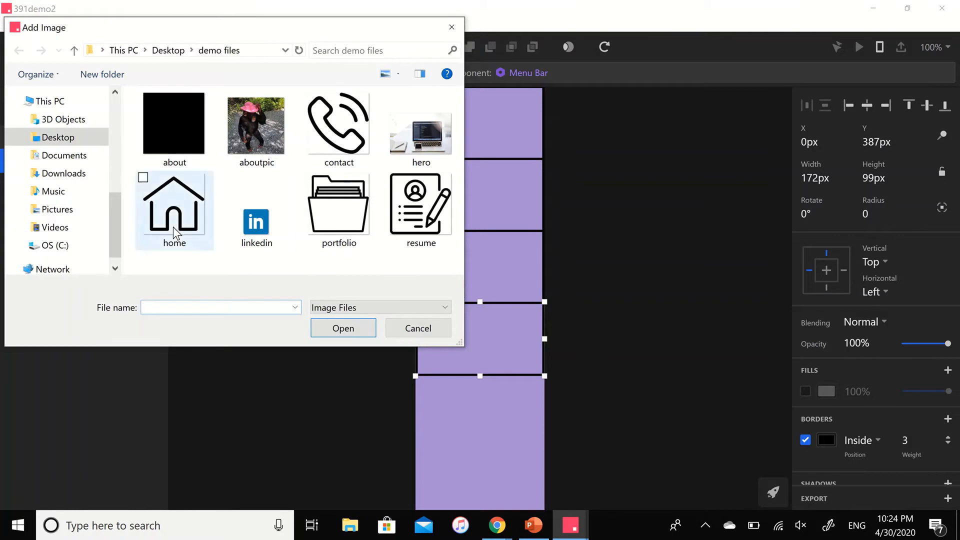
double_click(173, 226)
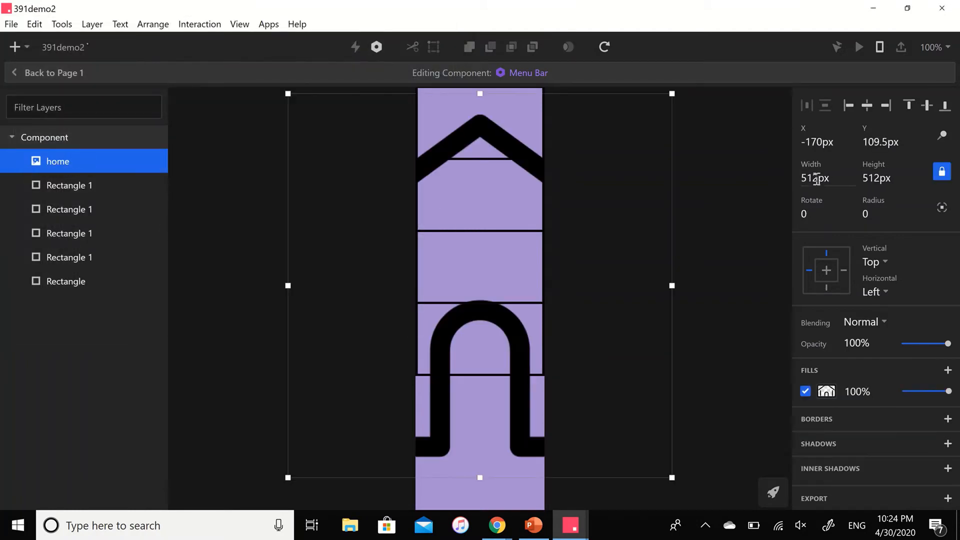
left_click(816, 179)
type("75")
key("Return")
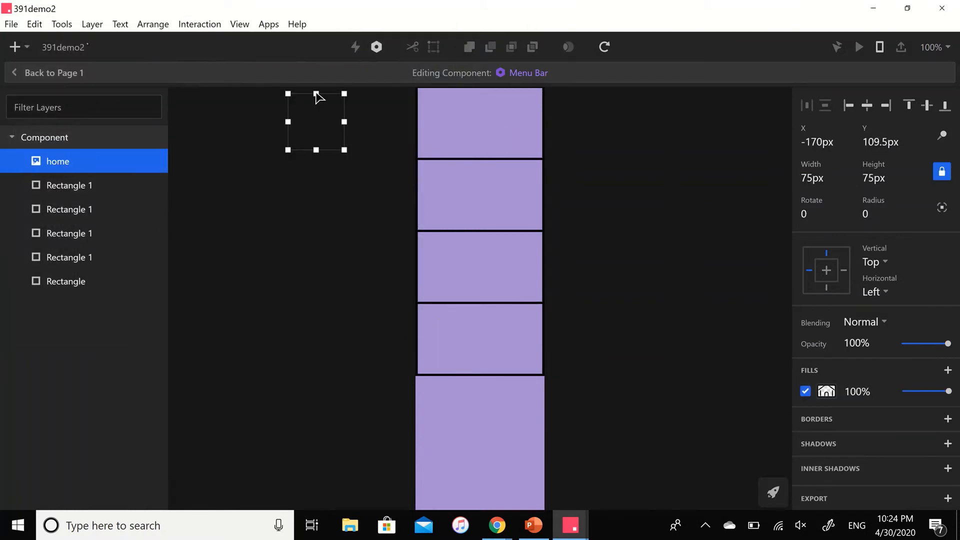
left_click_drag(317, 95, 481, 99)
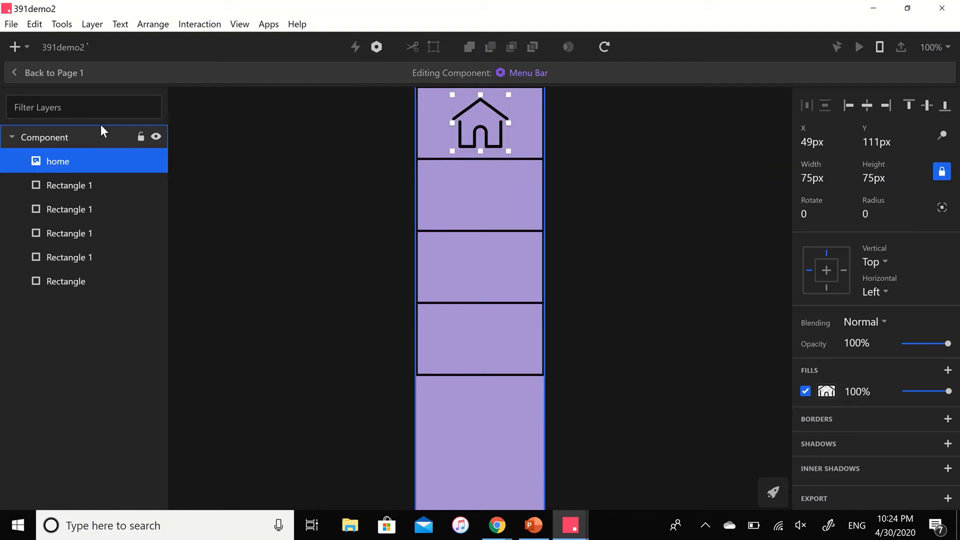
Step: Insert the about image at 75 × 75 px and centre it in the second menu box at X 49, Y 207 px
left_click(11, 50)
left_click(55, 222)
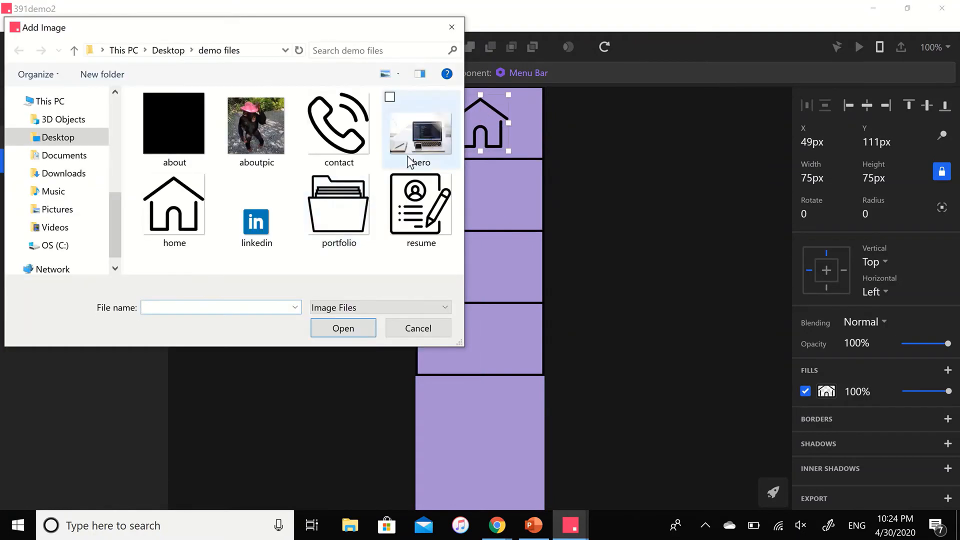
double_click(174, 124)
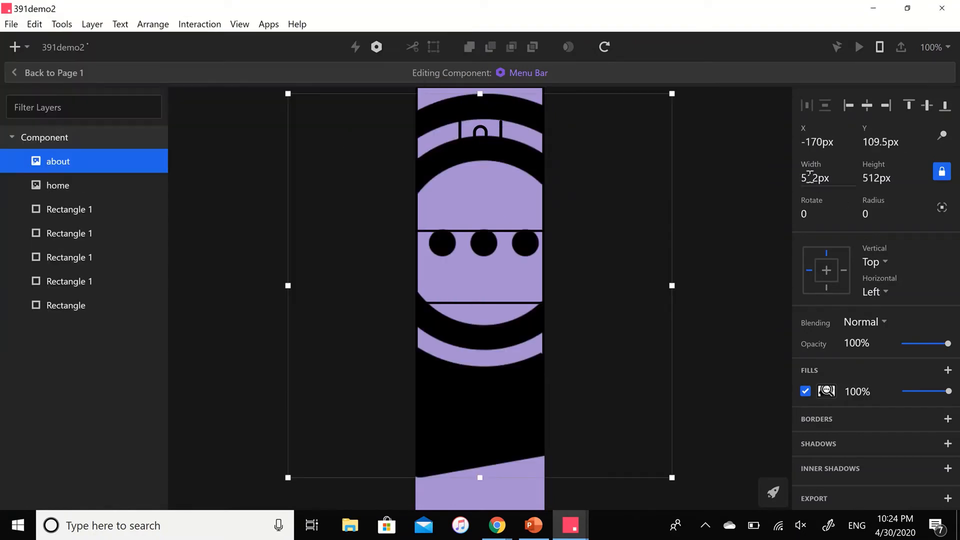
key("Return")
left_click_drag(322, 144, 482, 192)
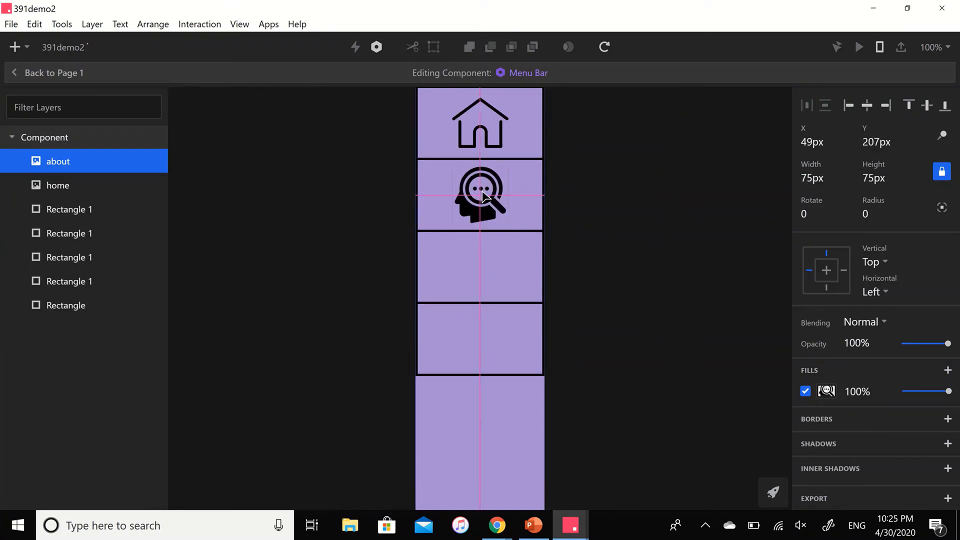
Step: Insert the portfolio image, size it to 75 × 75 px and centre it in the third menu box at X 49, Y 303 px
left_click(14, 47)
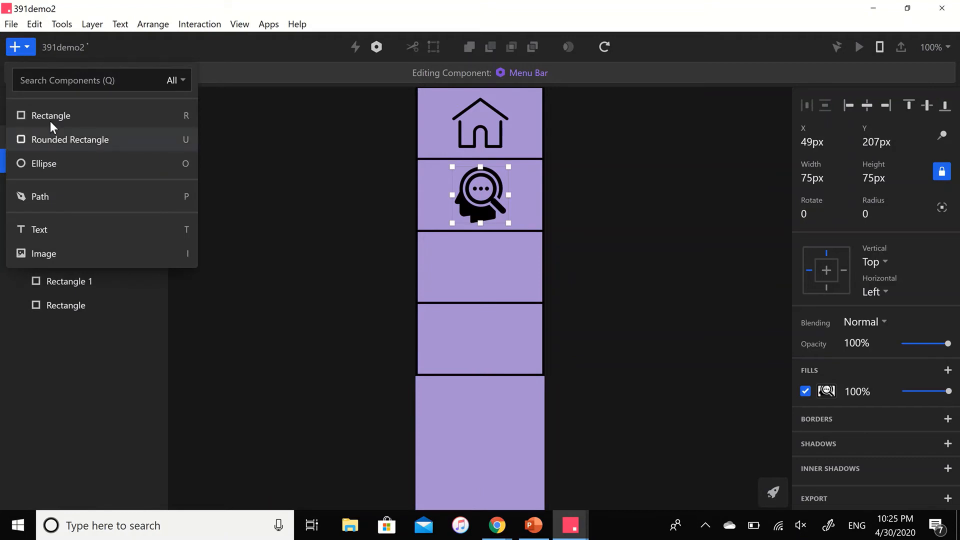
left_click(65, 252)
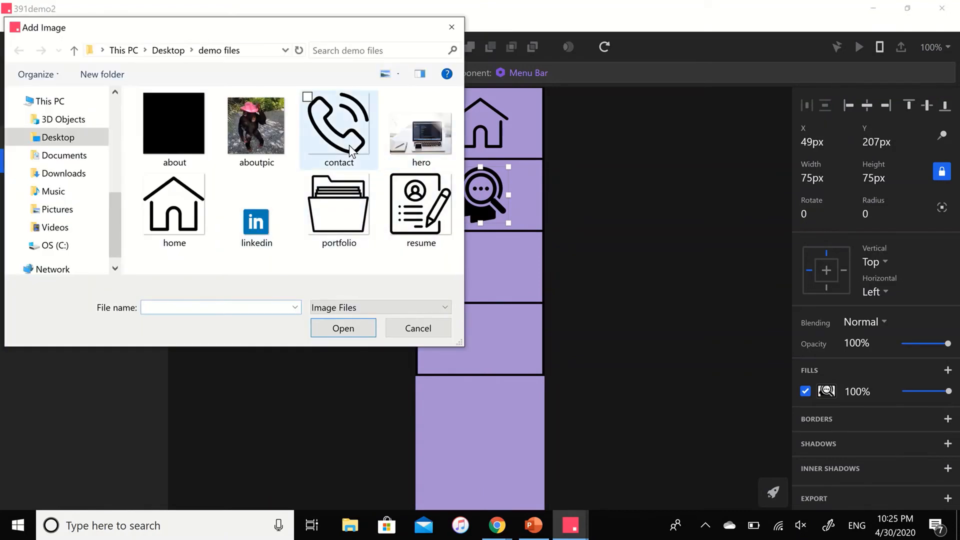
double_click(340, 210)
left_click(822, 174)
type("7")
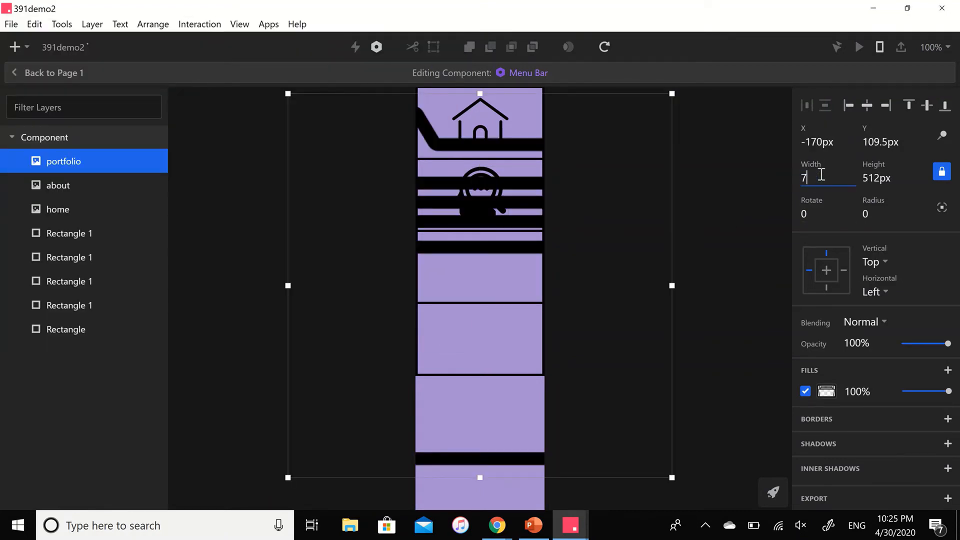
type("5")
key("Return")
left_click_drag(321, 117, 493, 265)
Step: Insert the contact image at 75 × 75 px and centre it in the fourth menu box at X 49, Y 399 px
left_click(13, 47)
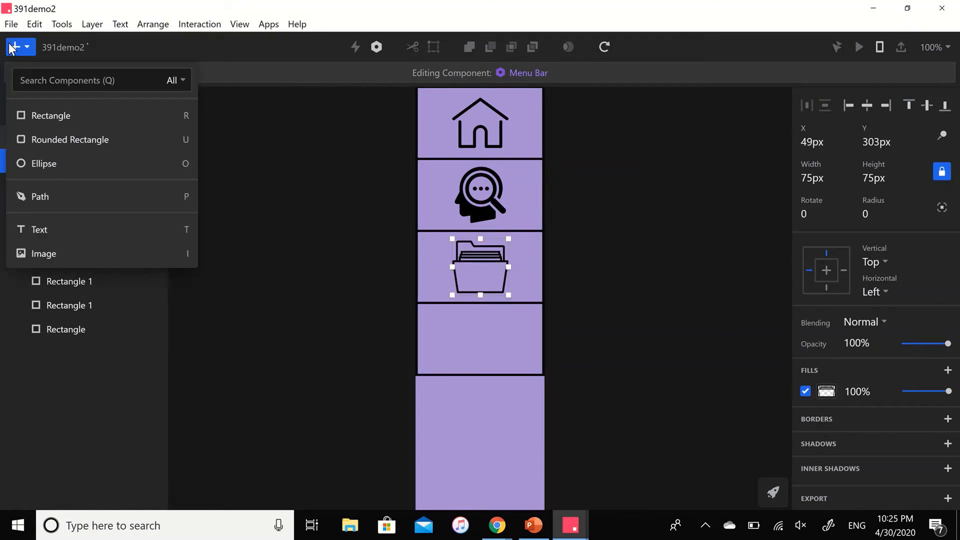
left_click(78, 255)
double_click(328, 138)
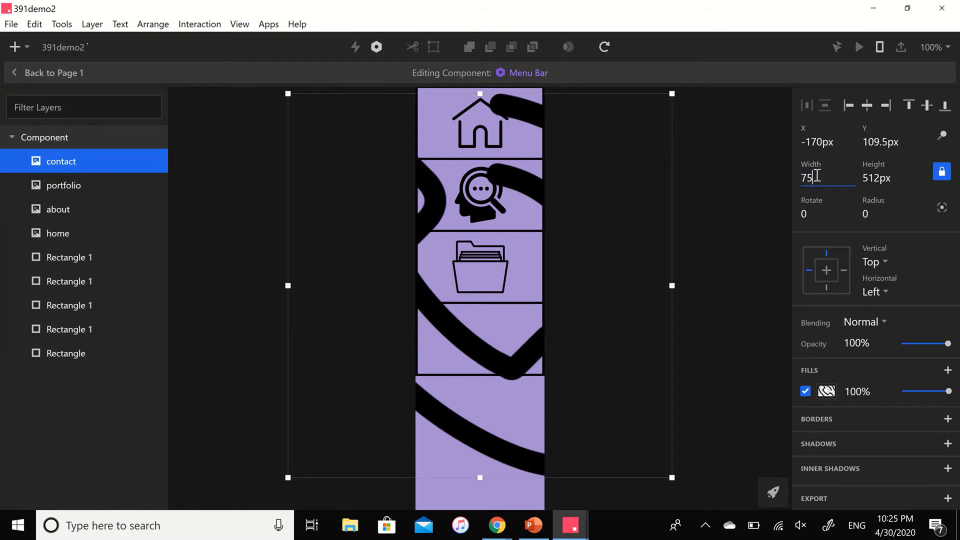
key("Return")
left_click_drag(311, 124, 478, 341)
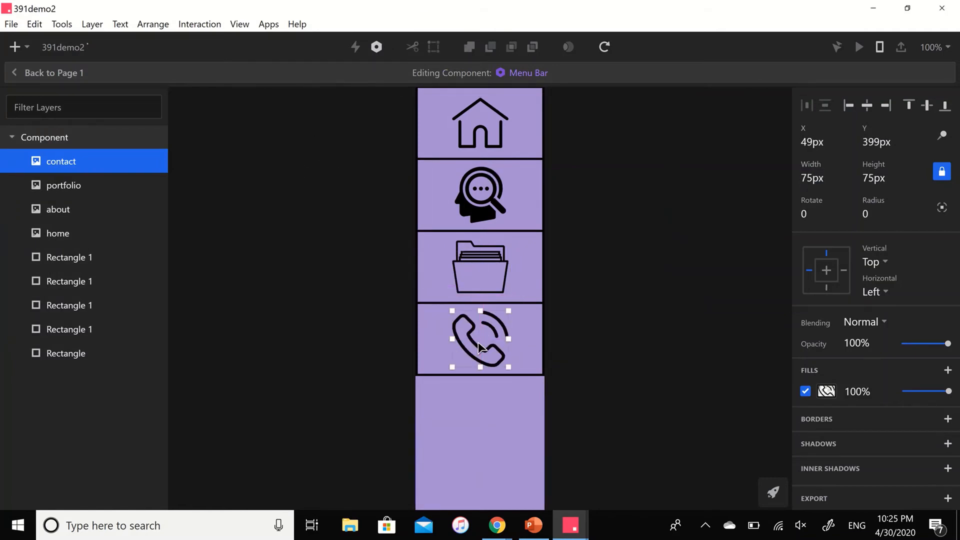
scroll(681, 326, "up", 3)
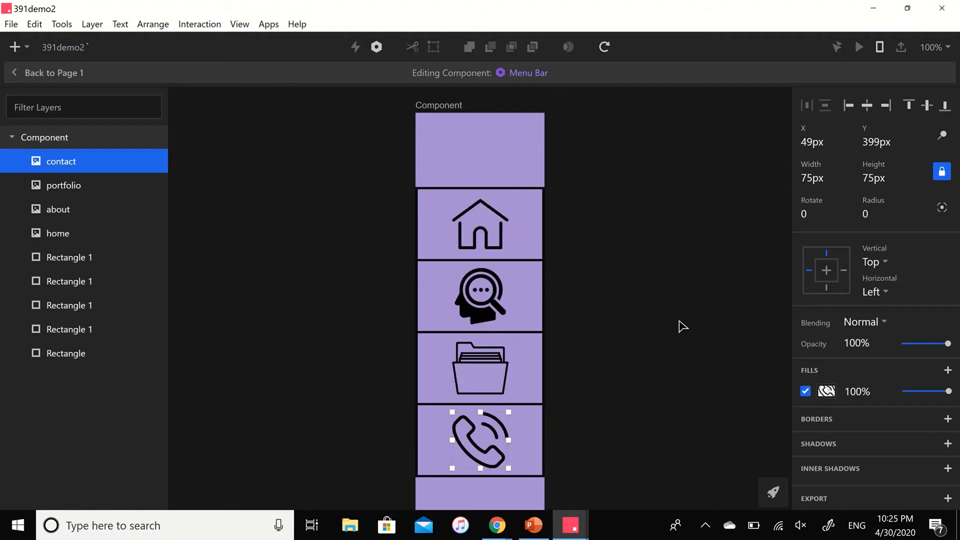
scroll(372, 182, "up", 2)
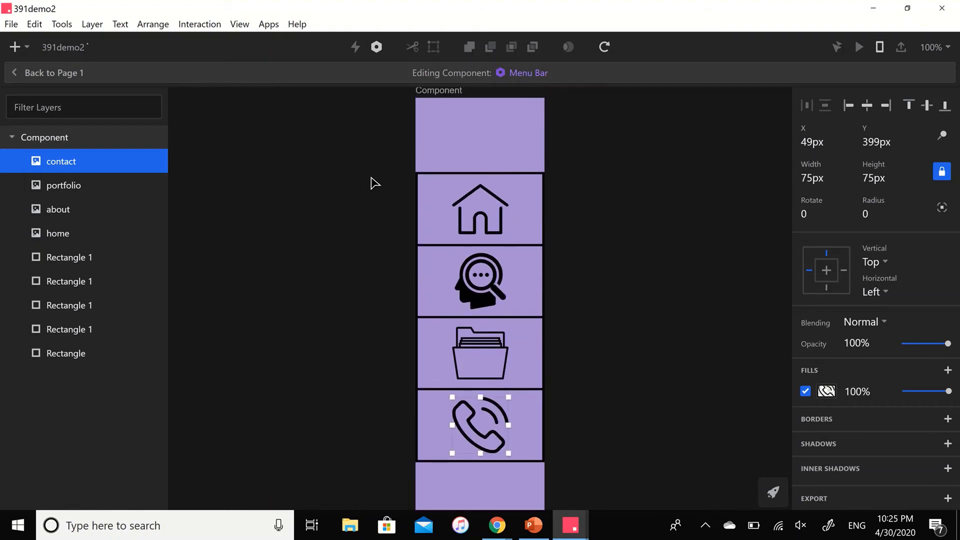
left_click(494, 242)
left_click(496, 240)
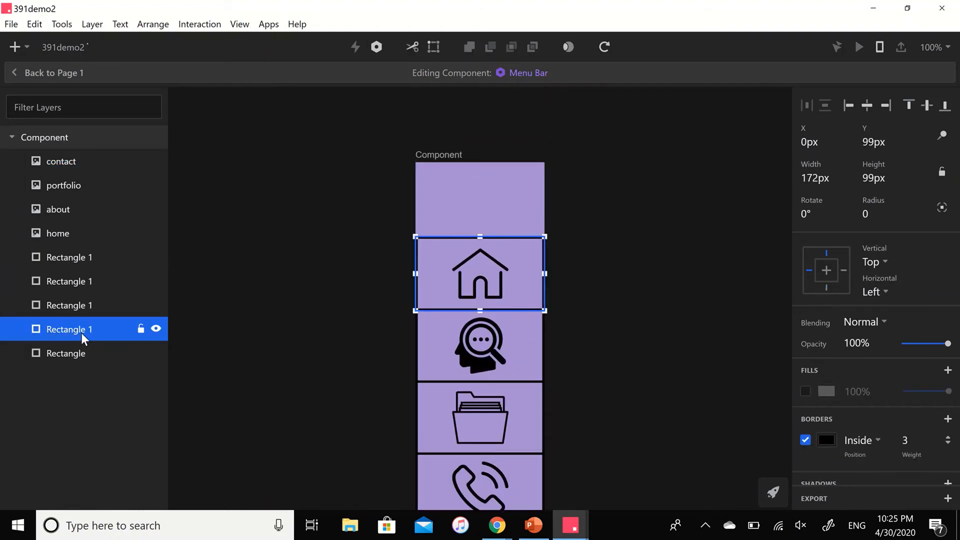
left_click(82, 353)
left_click(85, 161, "shift")
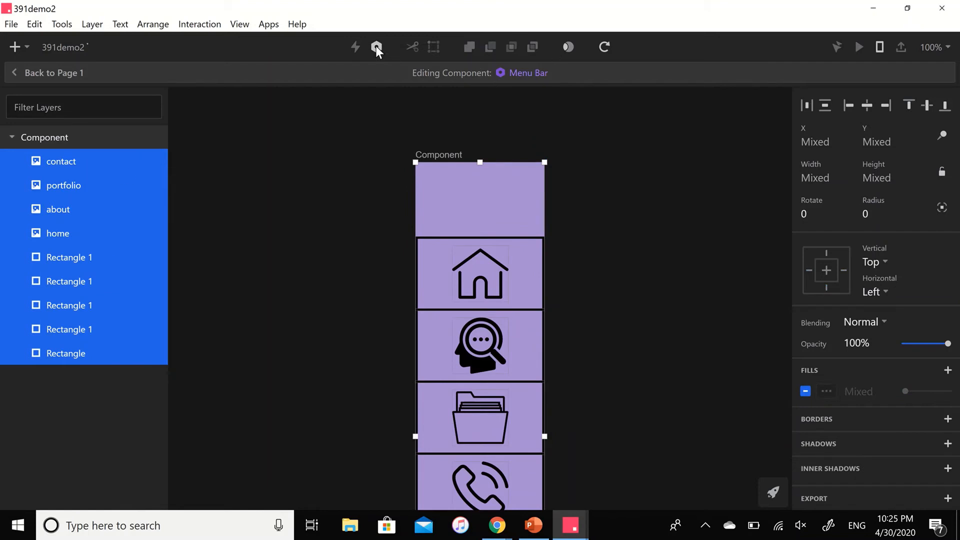
left_click(589, 222)
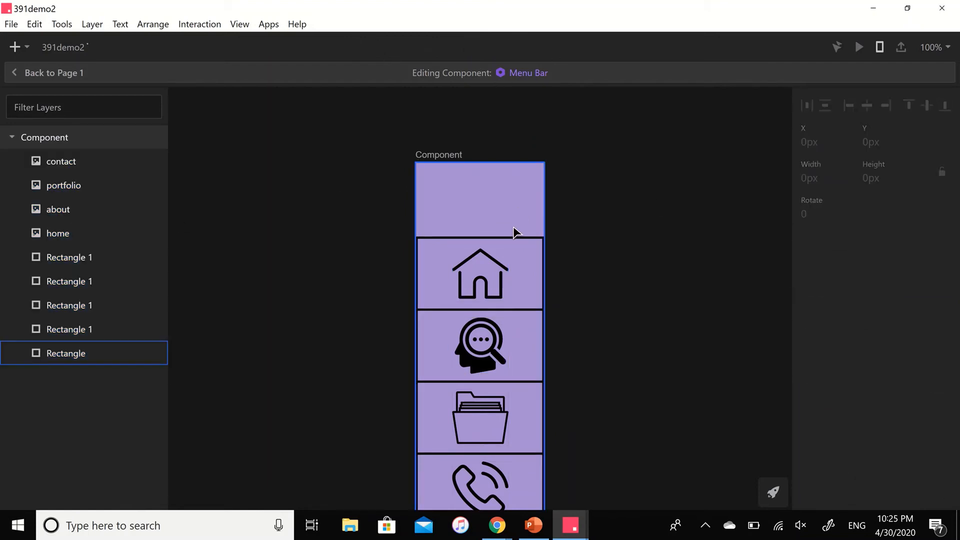
Step: Select all four menu boxes with their icons and move them together to the top edge of the purple bar
left_click(505, 245)
left_click(495, 270, "shift")
left_click(498, 340, "shift")
left_click(532, 384, "shift")
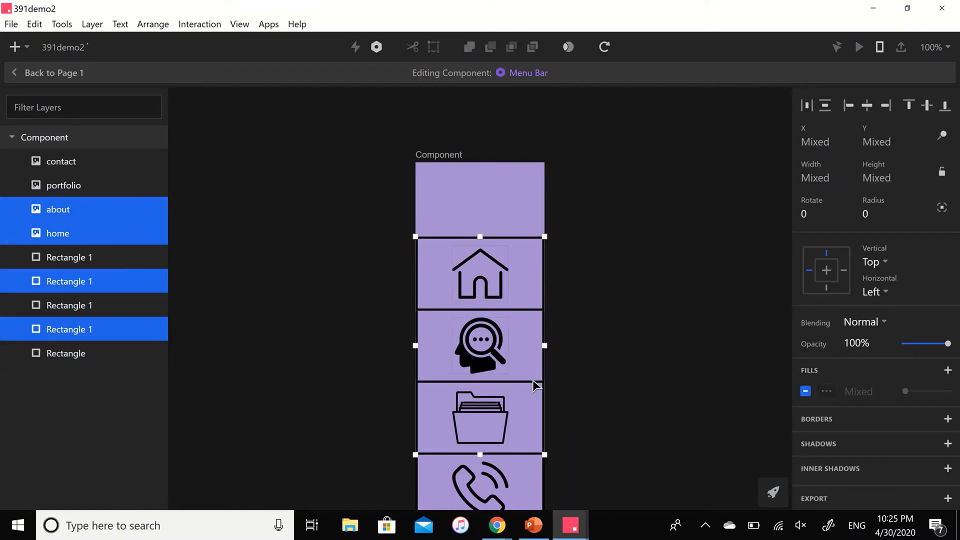
left_click(540, 376, "shift")
left_click(487, 426, "shift")
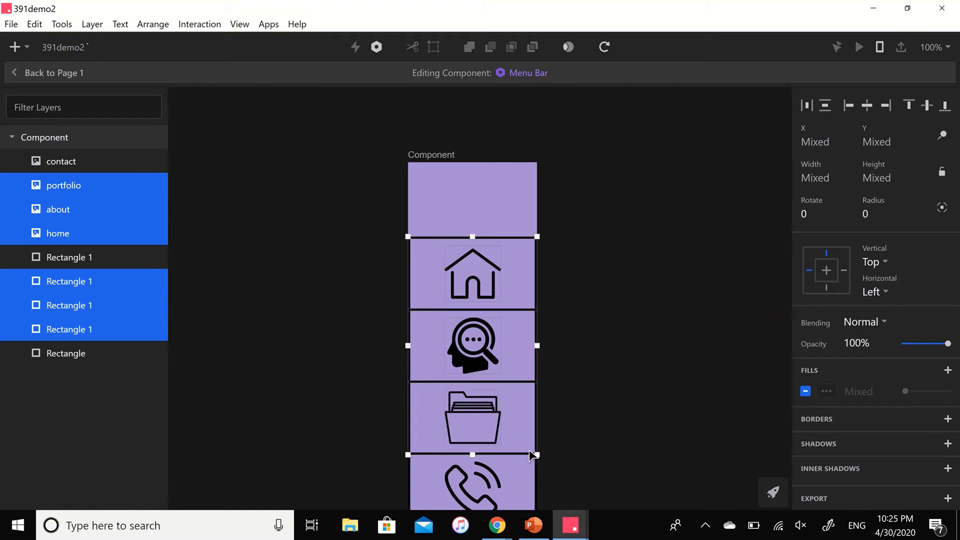
scroll(456, 458, "right", 6)
scroll(458, 455, "left", 8)
scroll(458, 455, "right", 4)
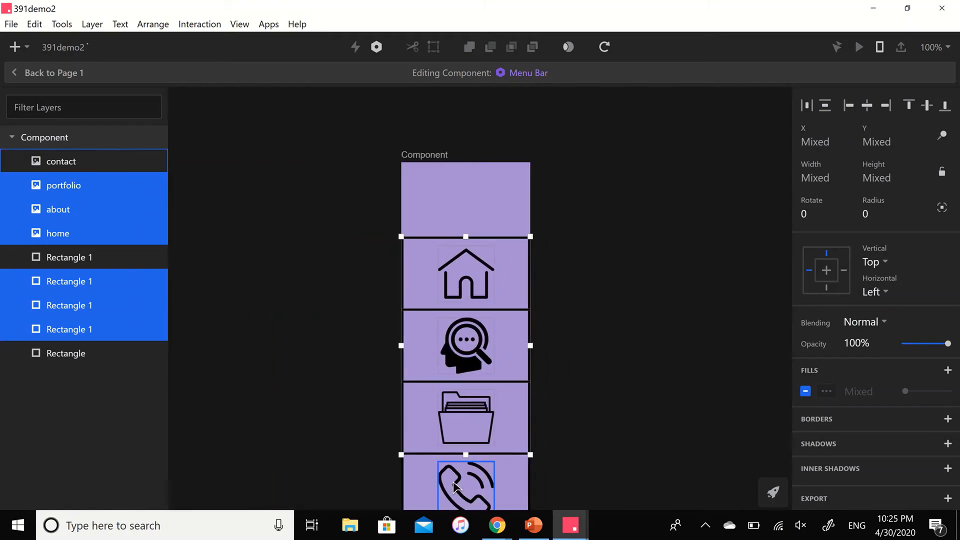
left_click(465, 480, "shift")
left_click(405, 486, "shift")
left_click_drag(514, 454, 510, 380)
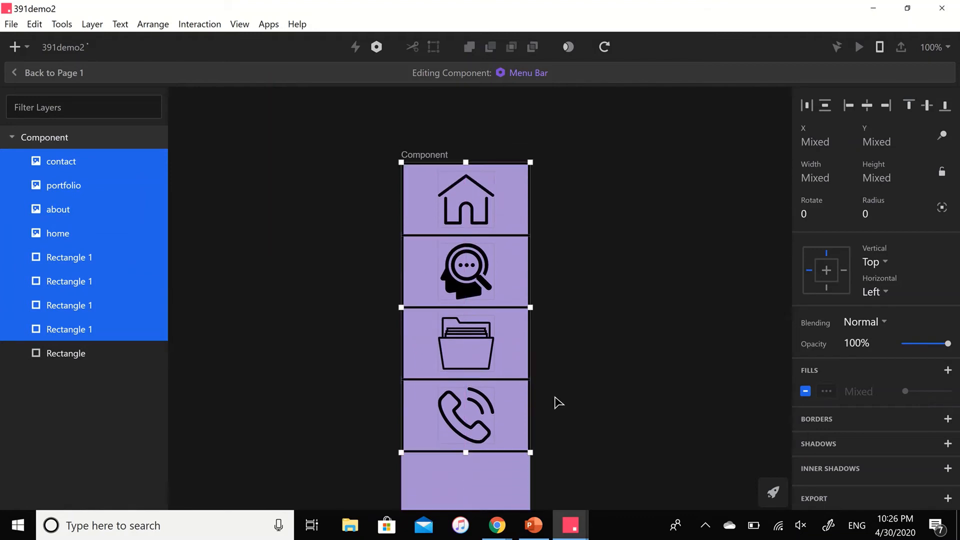
scroll(581, 418, "down", 2)
left_click(581, 383)
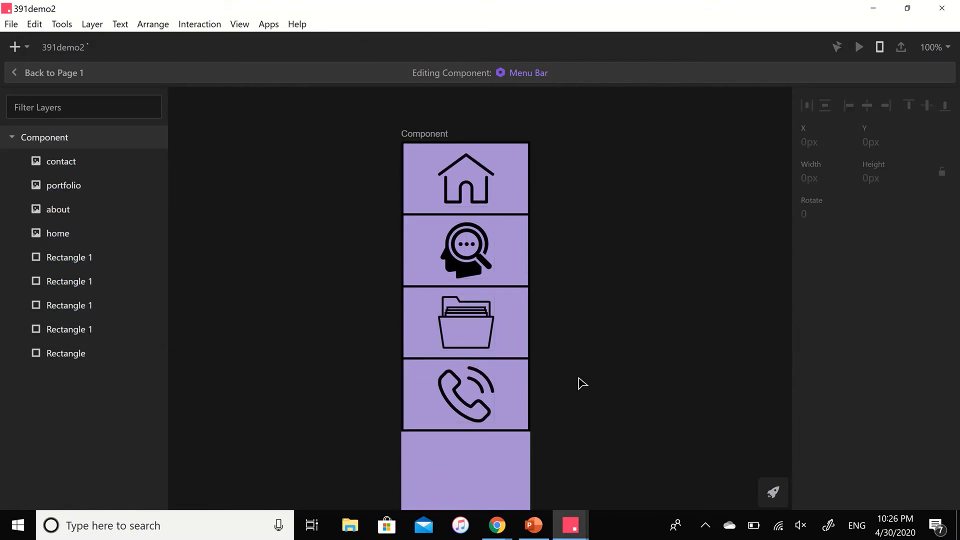
Step: Return to Page 1 and add the Menu Bar component to the Portfolio artboard at X 2, Y 2 px
left_click(60, 73)
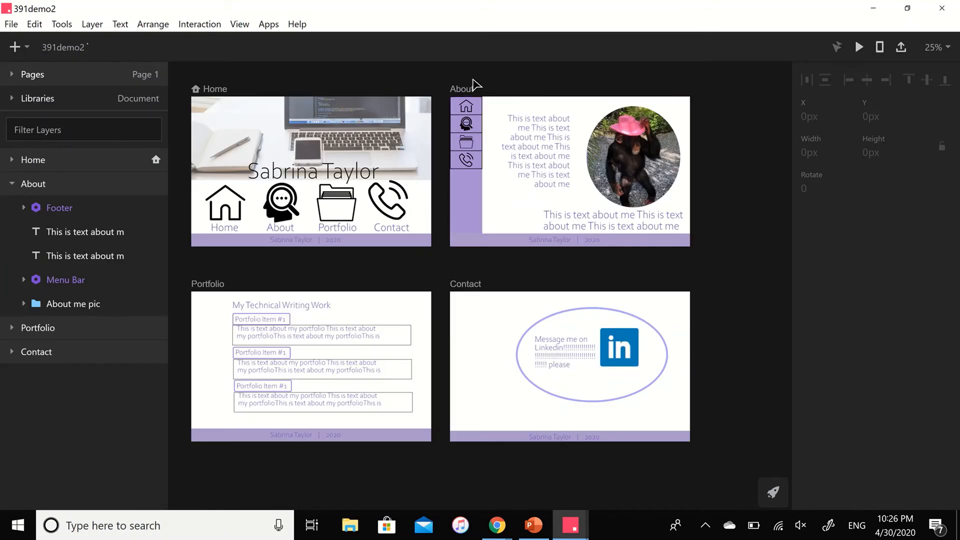
left_click(11, 184)
left_click(11, 207)
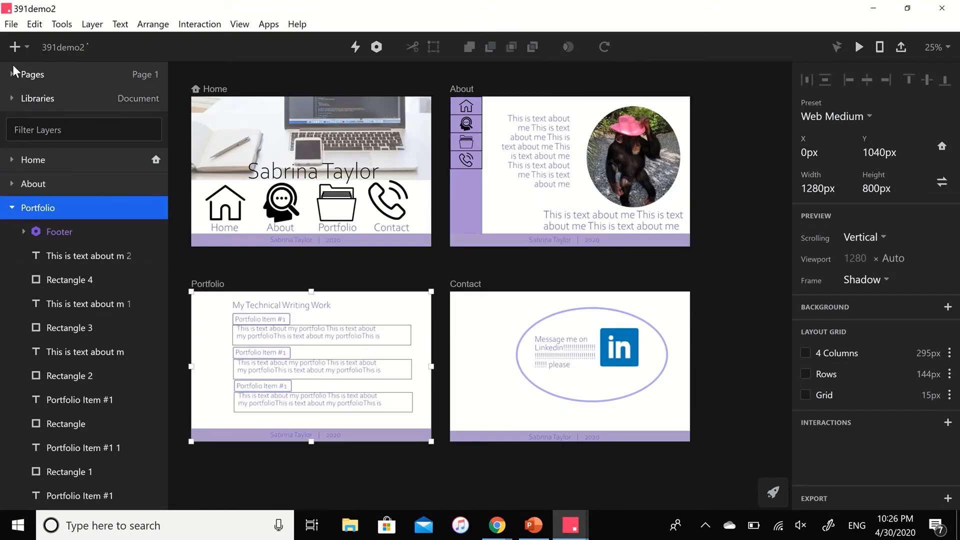
left_click(15, 47)
left_click(43, 79)
type("men")
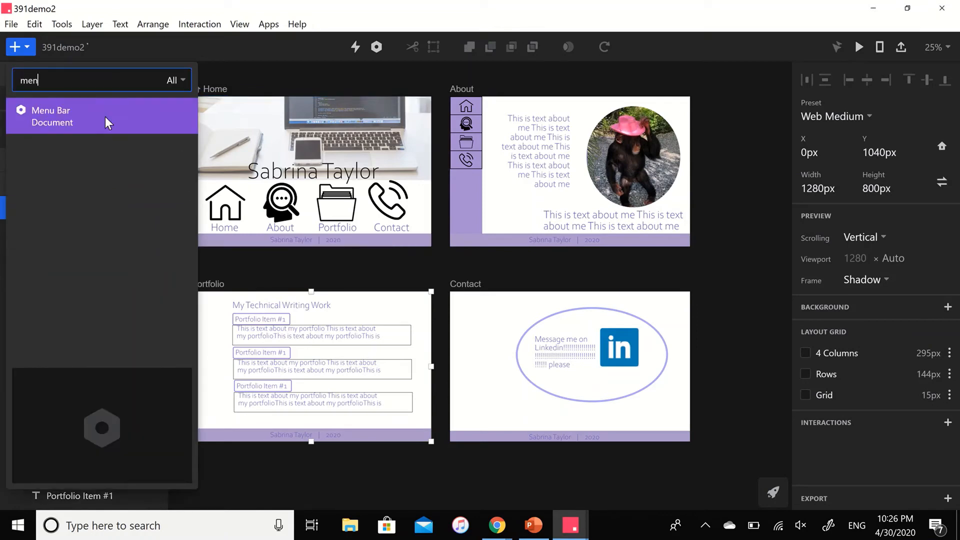
left_click(62, 113)
left_click(62, 113)
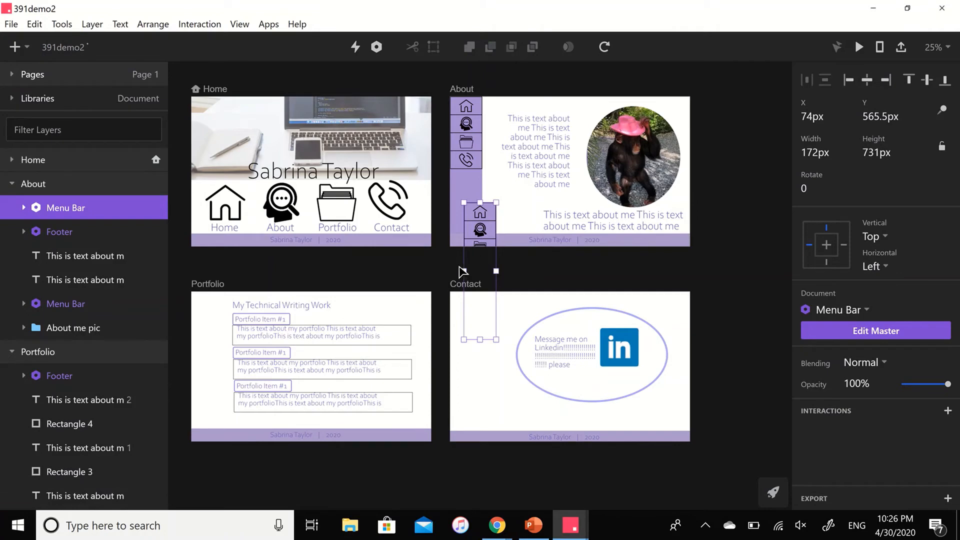
left_click_drag(467, 270, 210, 348)
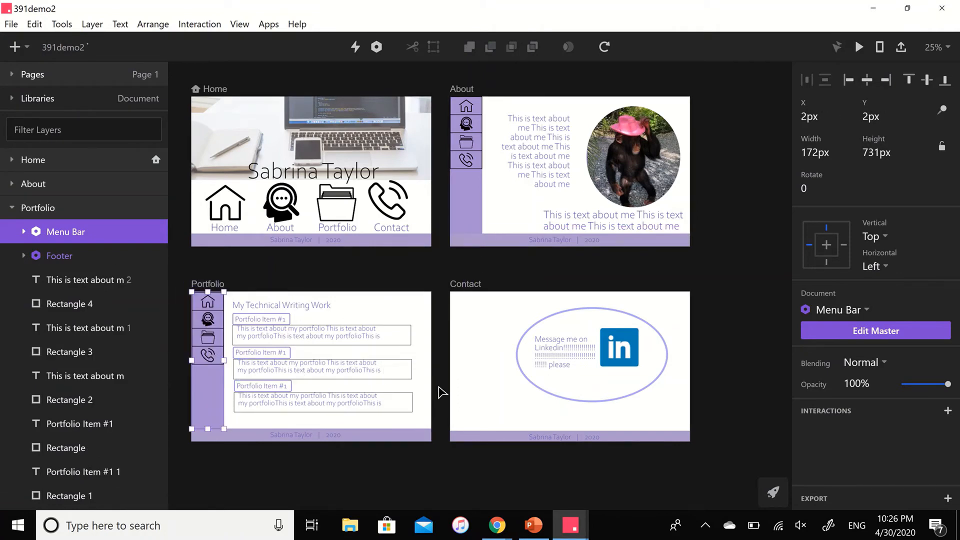
Step: Add the Menu Bar component to the Contact artboard at X 0, Y 0 px and stretch it to 742 px high
left_click(11, 206)
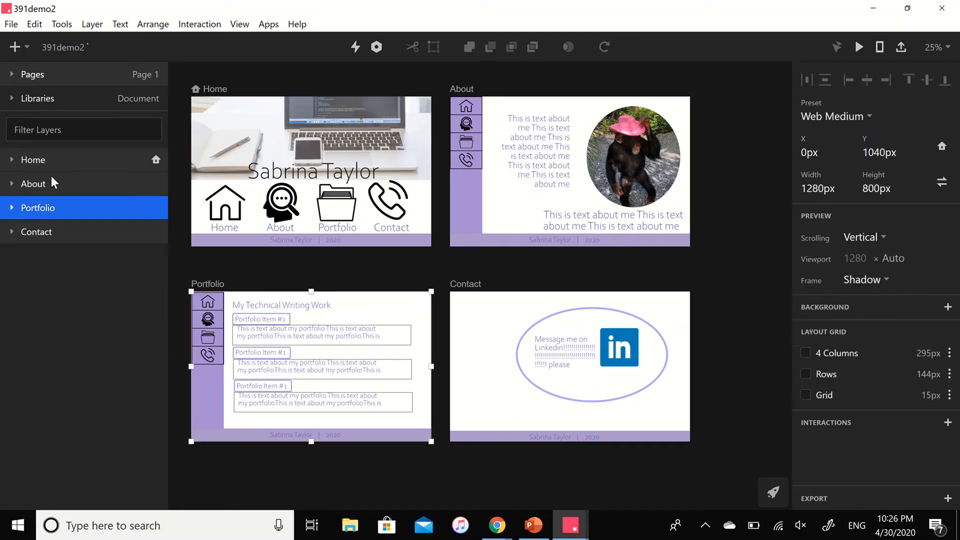
left_click(11, 230)
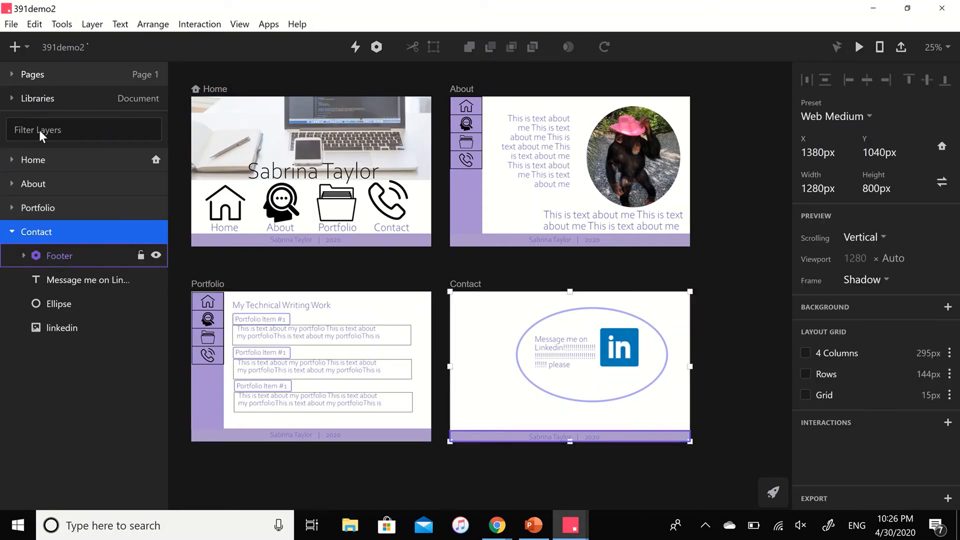
left_click(23, 44)
type("men")
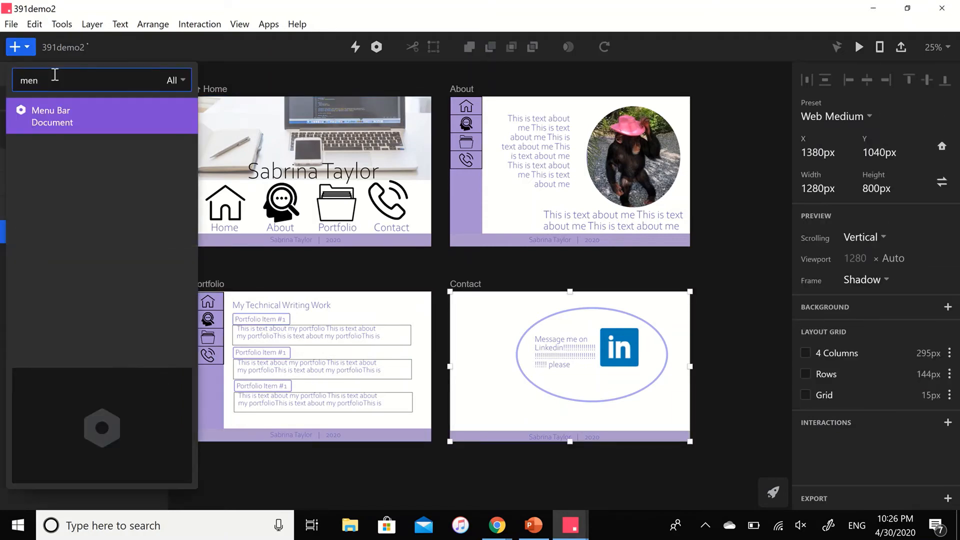
key("Return")
left_click(487, 229)
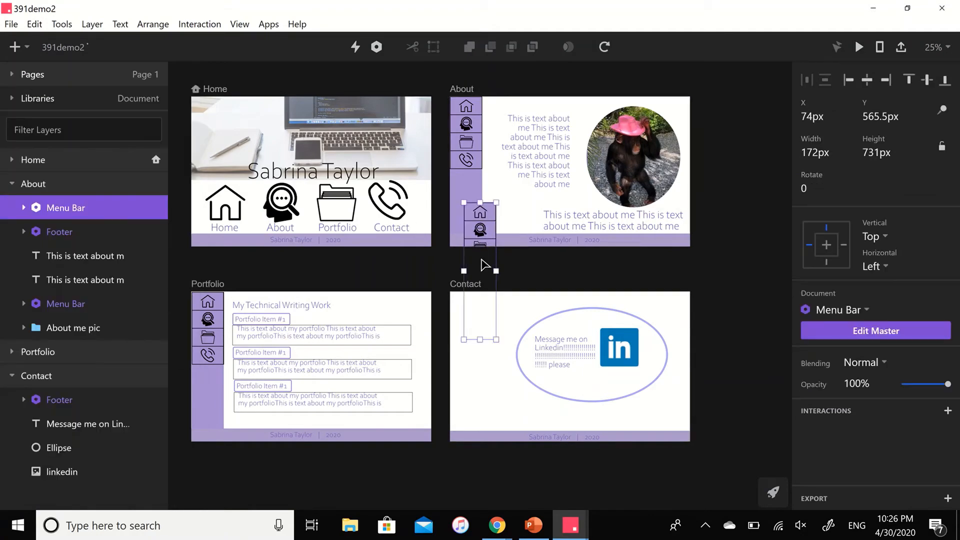
left_click_drag(480, 260, 465, 291)
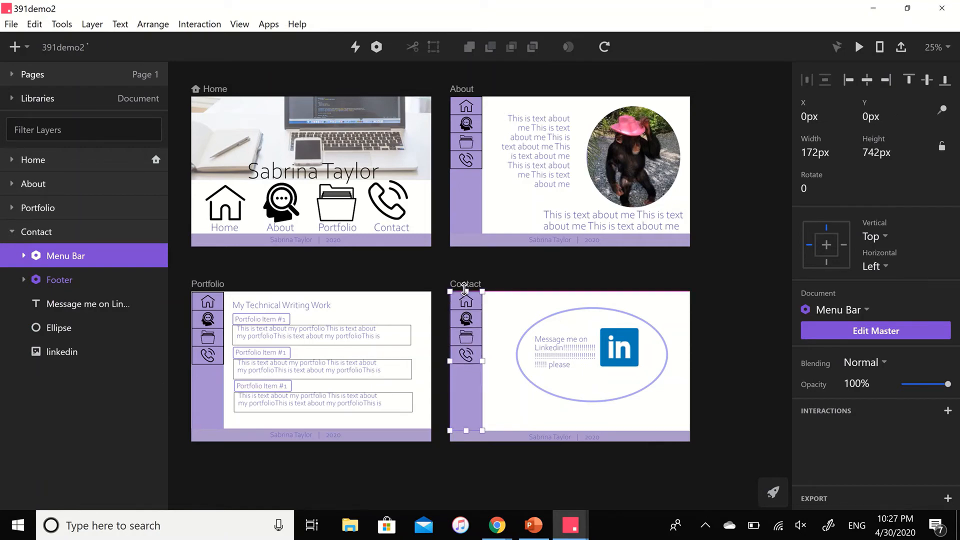
left_click(728, 405)
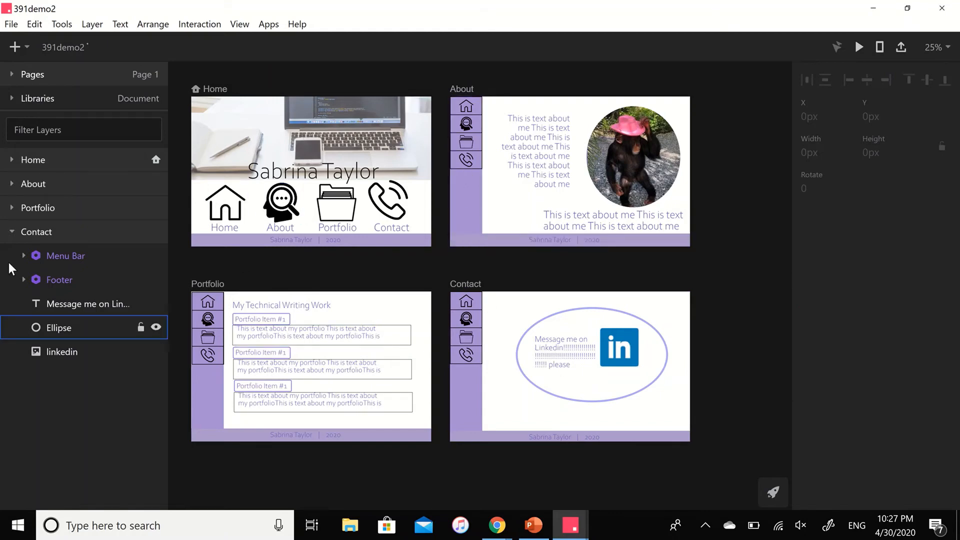
left_click(12, 232)
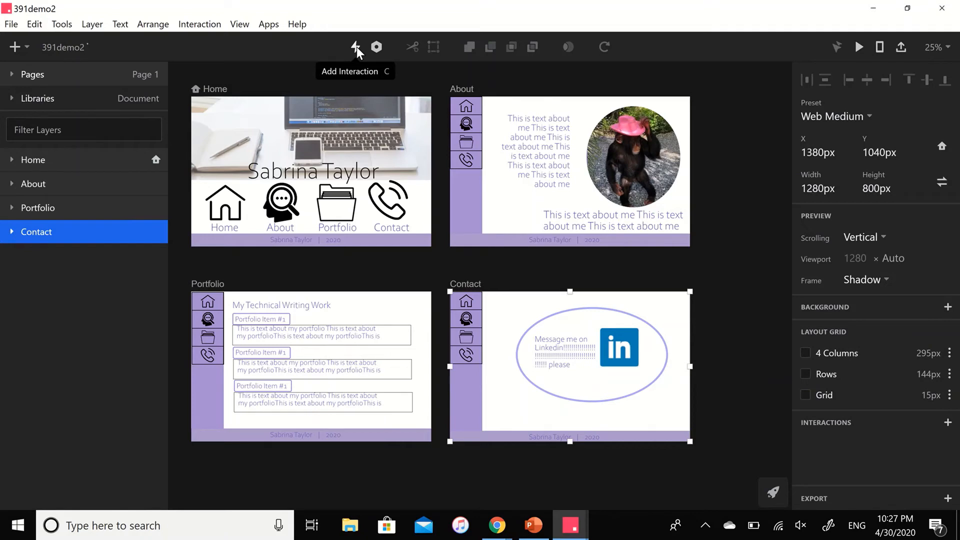
left_click(356, 47)
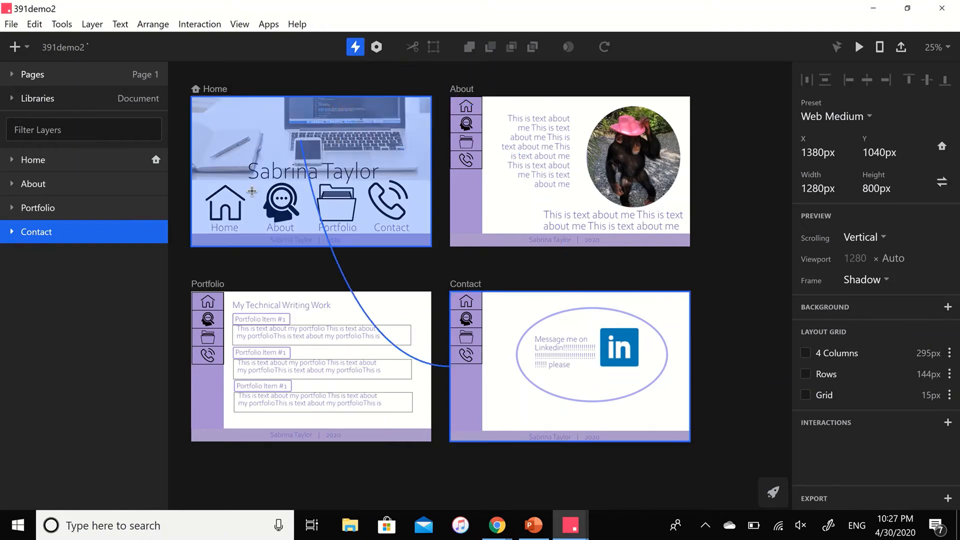
left_click(354, 46)
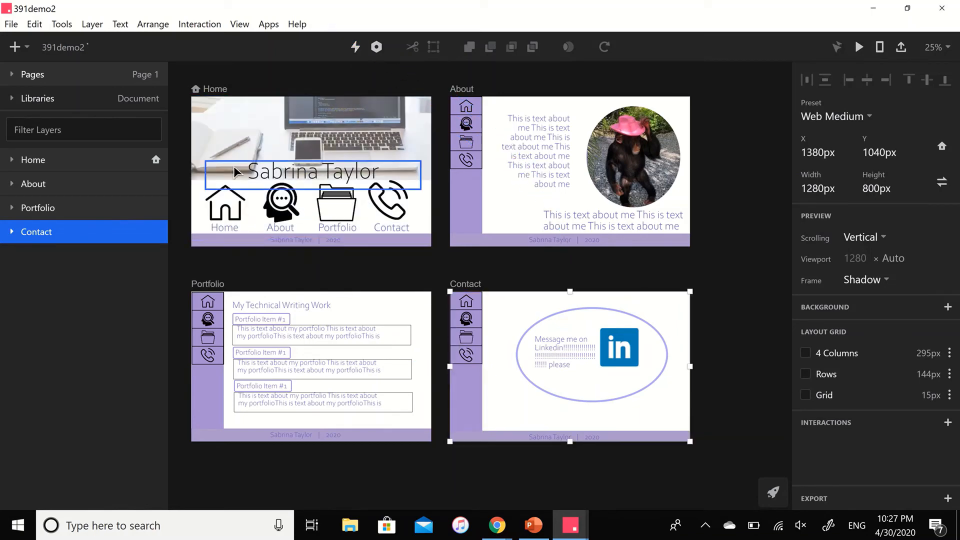
left_click(220, 205)
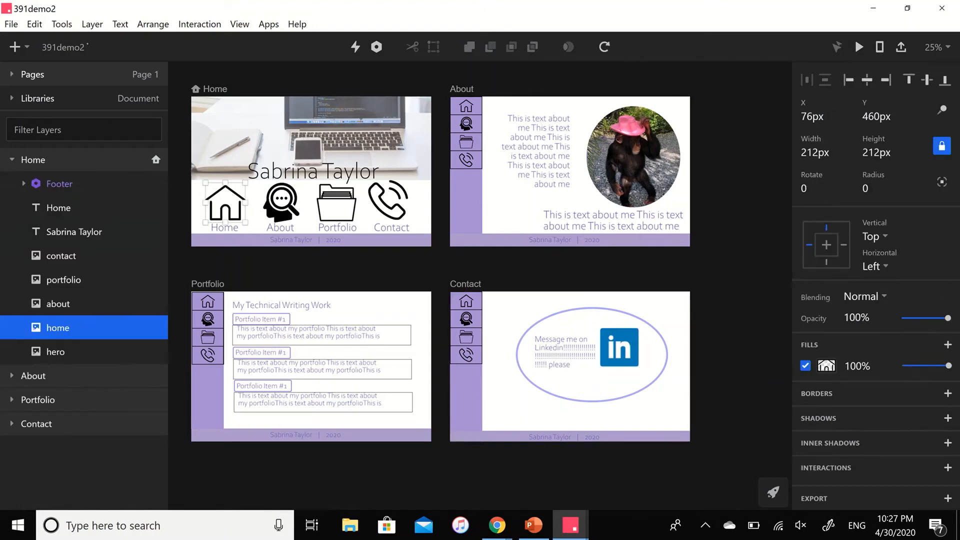
Step: Link the about icon on the Home artboard to the About artboard with a Click trigger
left_click(281, 206)
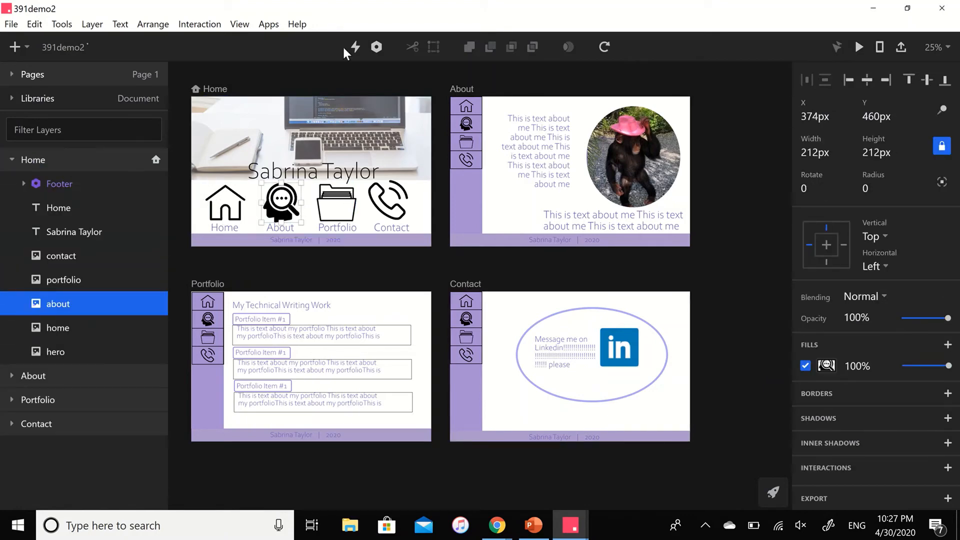
left_click(355, 47)
left_click_drag(303, 201, 497, 172)
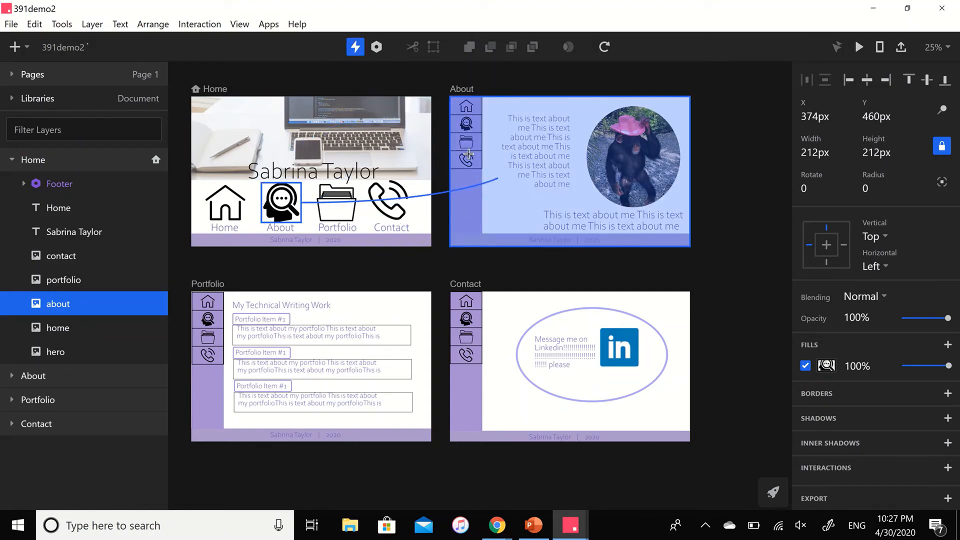
left_click_drag(379, 116, 488, 156)
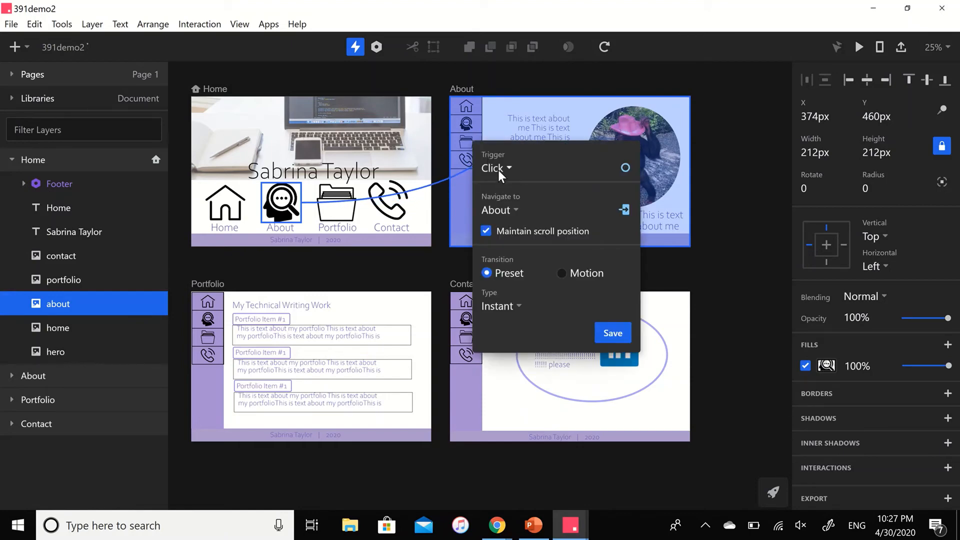
left_click(499, 170)
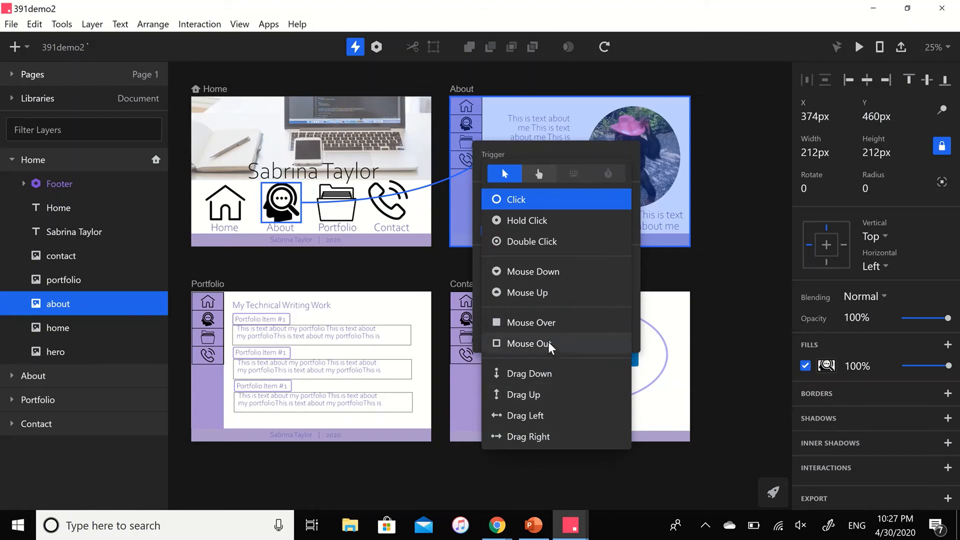
left_click(520, 200)
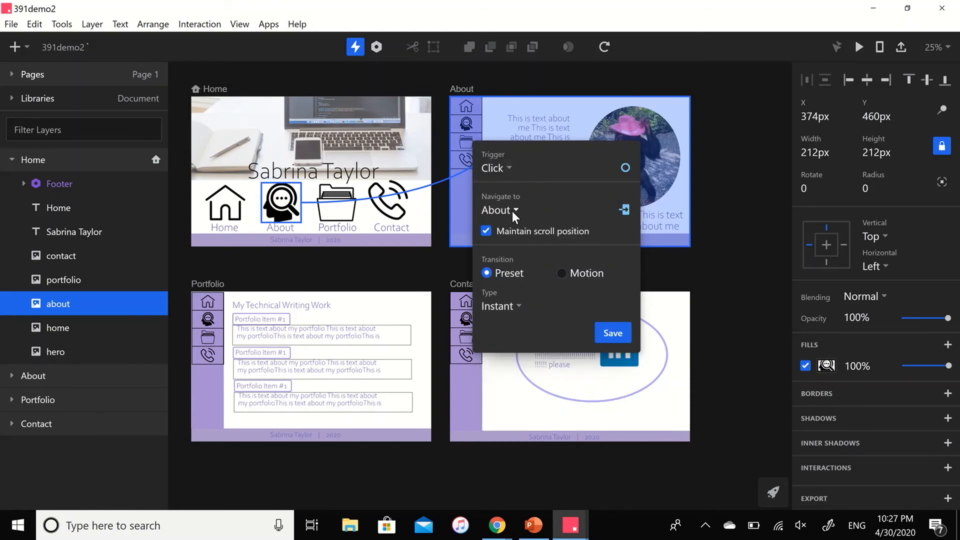
left_click(512, 211)
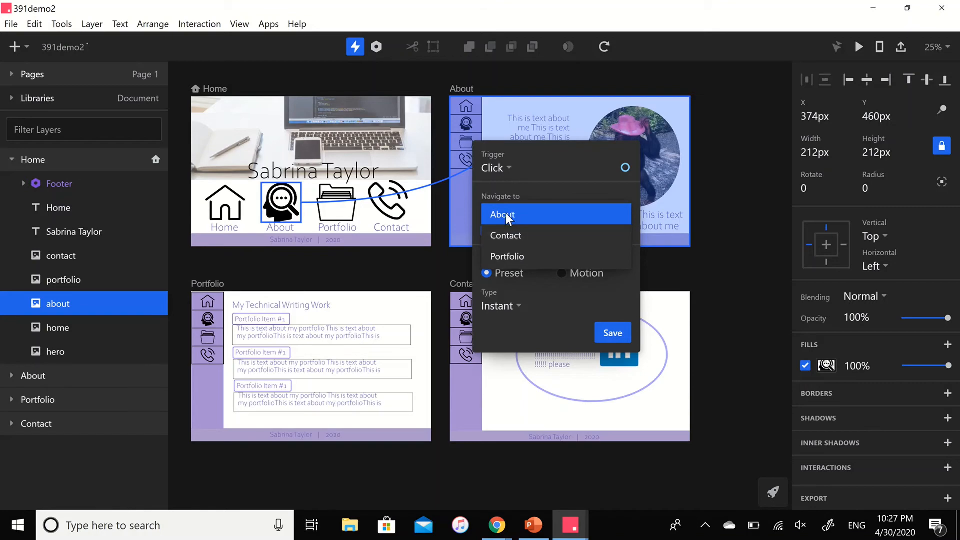
left_click(505, 213)
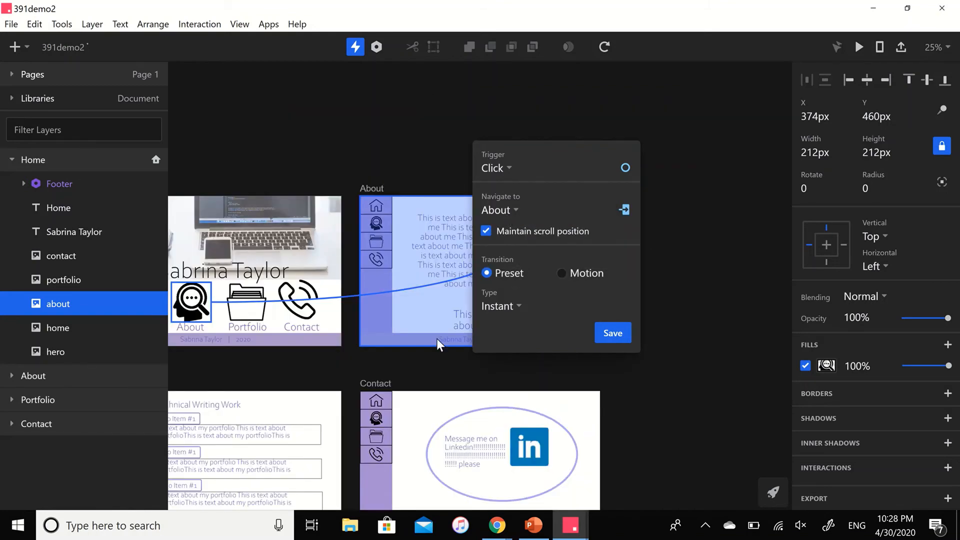
Step: Set the about link's preset transition to Fade in and save the interaction
left_click(506, 305)
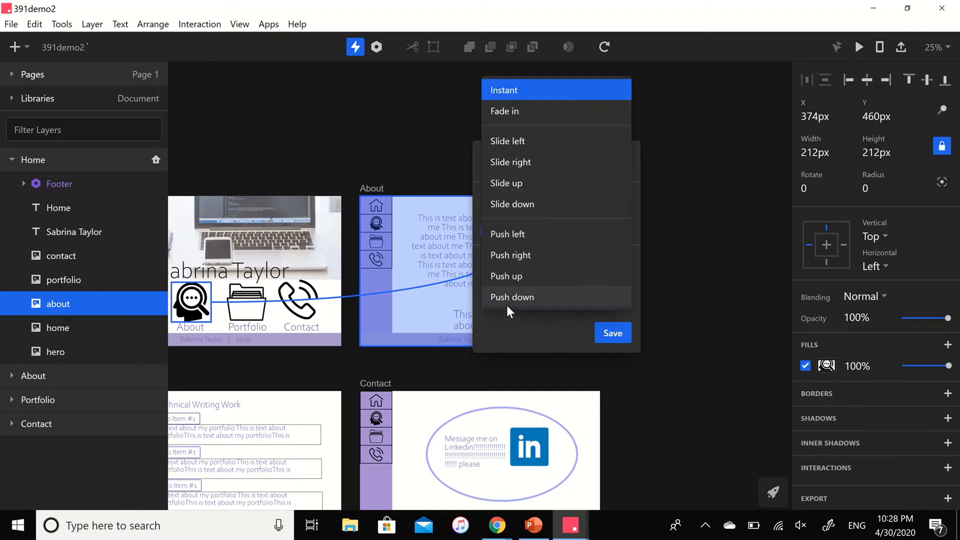
left_click(510, 113)
left_click(611, 333)
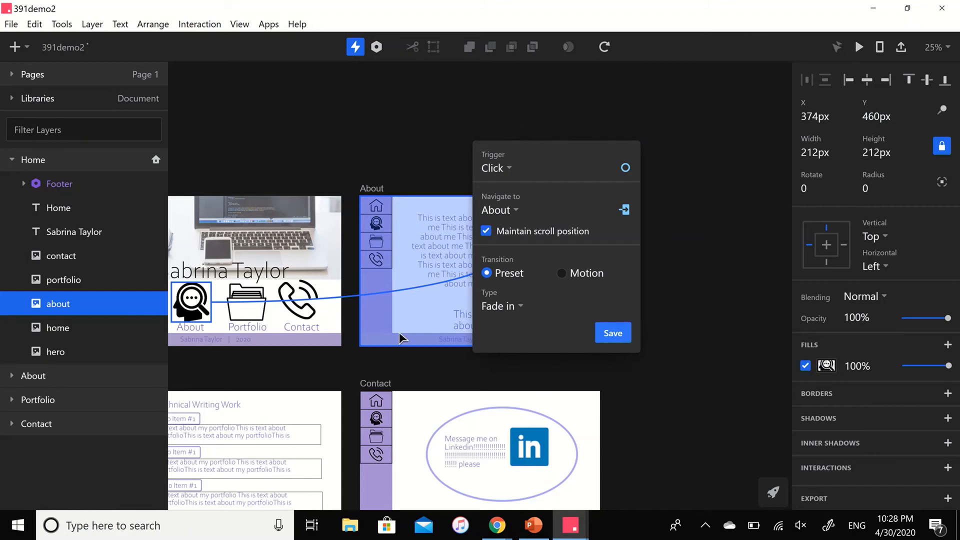
Step: Link the Home artboard's portfolio icon to the Portfolio artboard on Click with a Motion transition of 0.5 s duration and 0.1 s delay
scroll(377, 333, "up", 1)
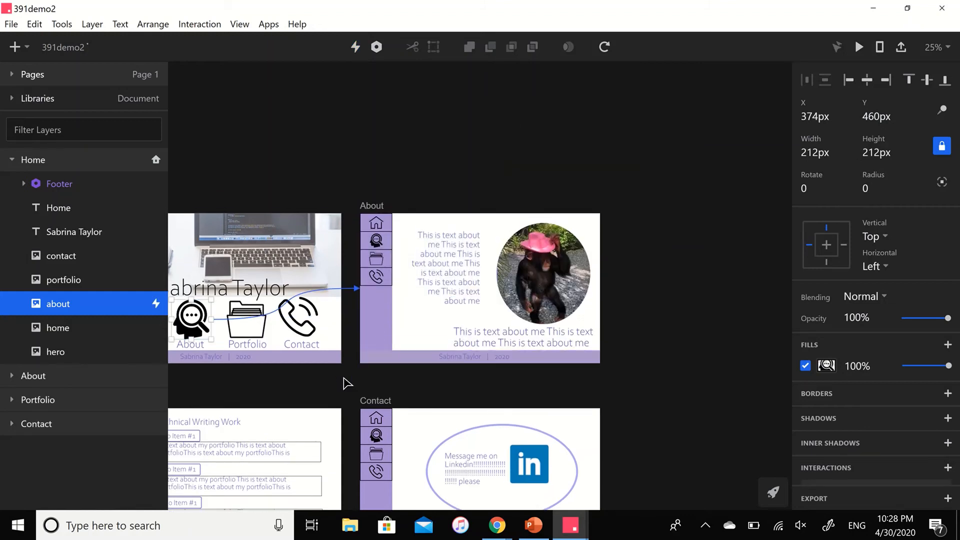
scroll(345, 384, "left", 4)
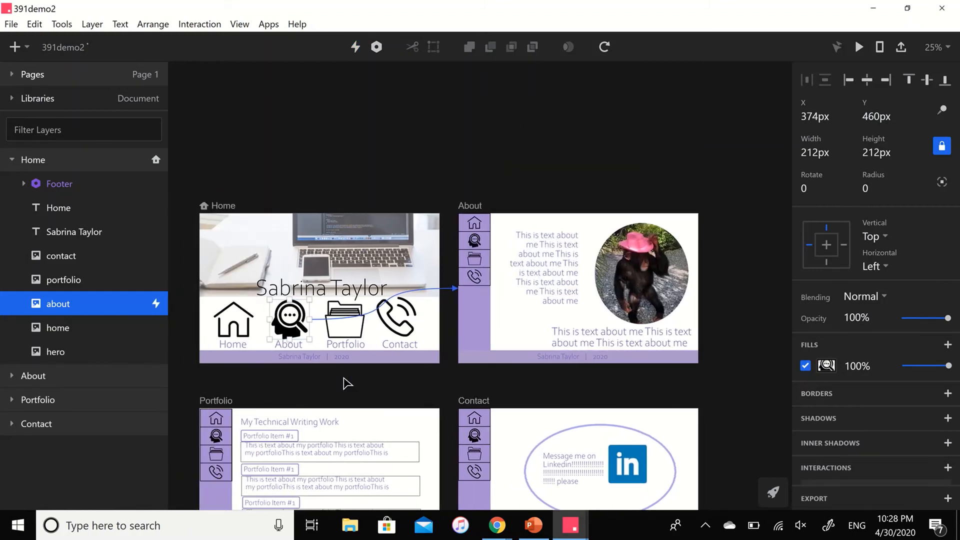
scroll(348, 384, "down", 5)
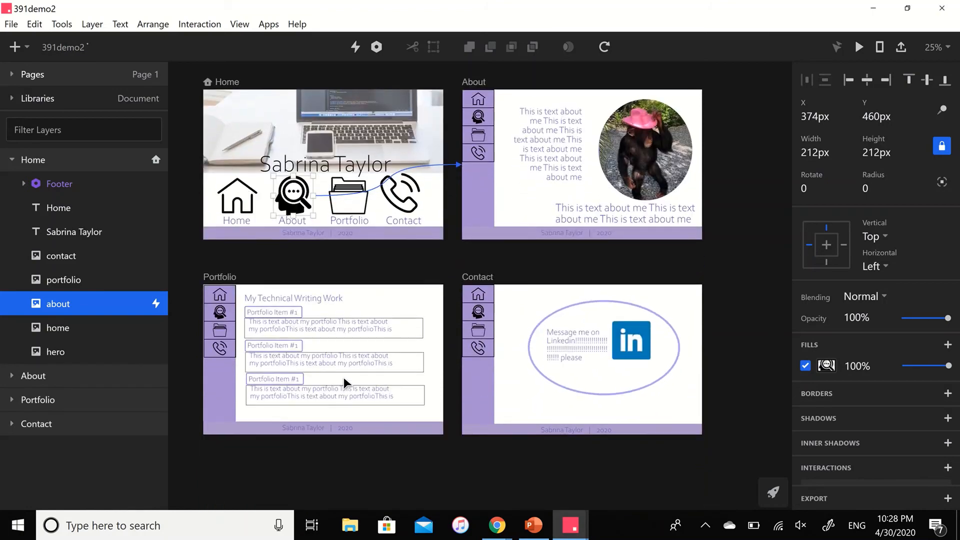
scroll(343, 377, "up", 1)
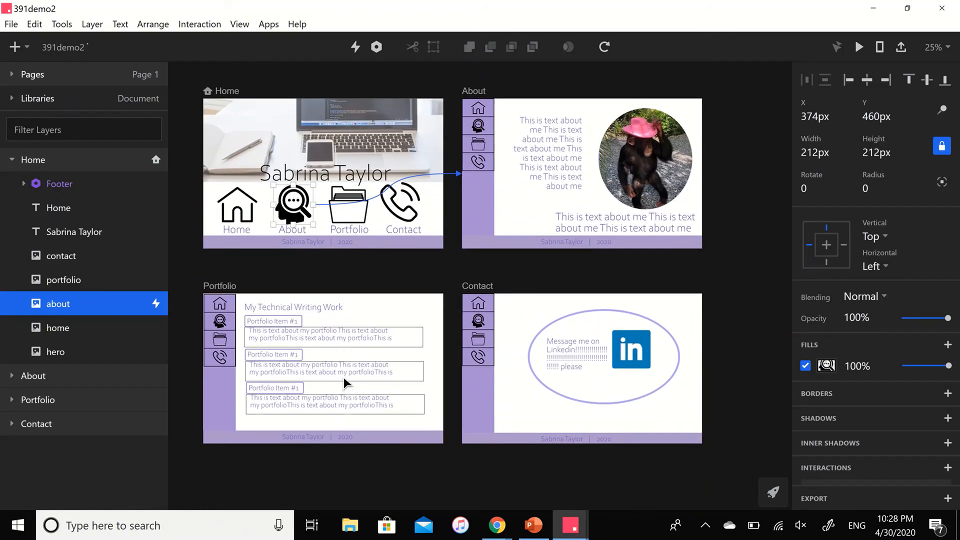
left_click(340, 217)
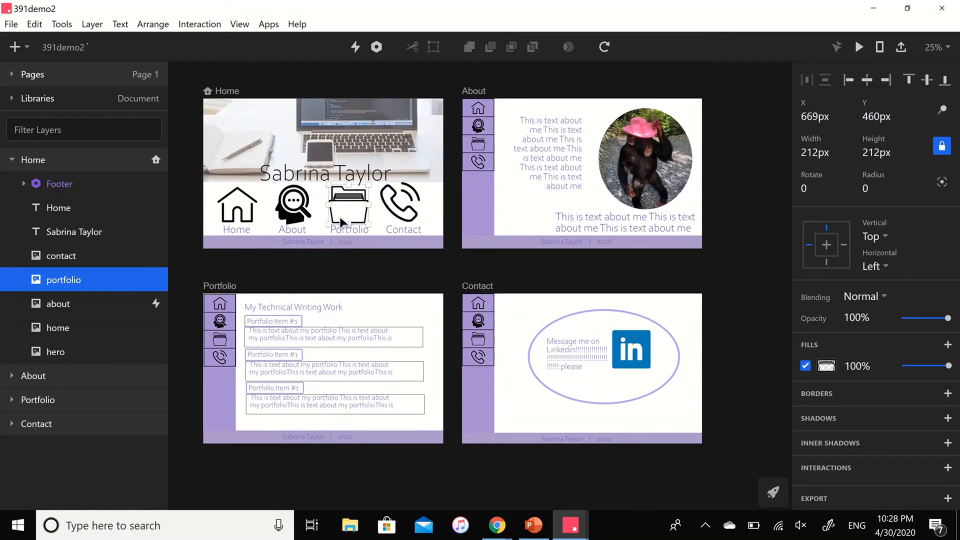
left_click(356, 47)
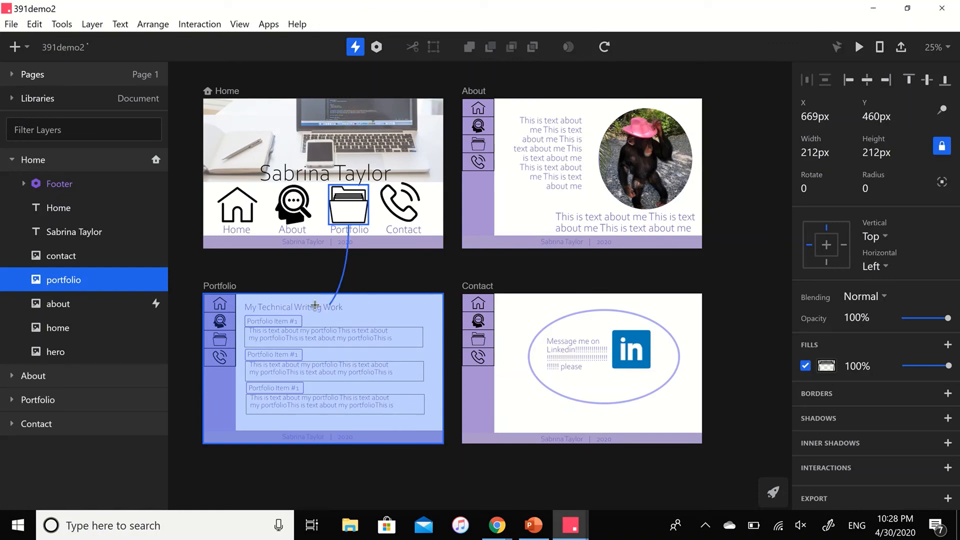
left_click_drag(319, 308, 319, 308)
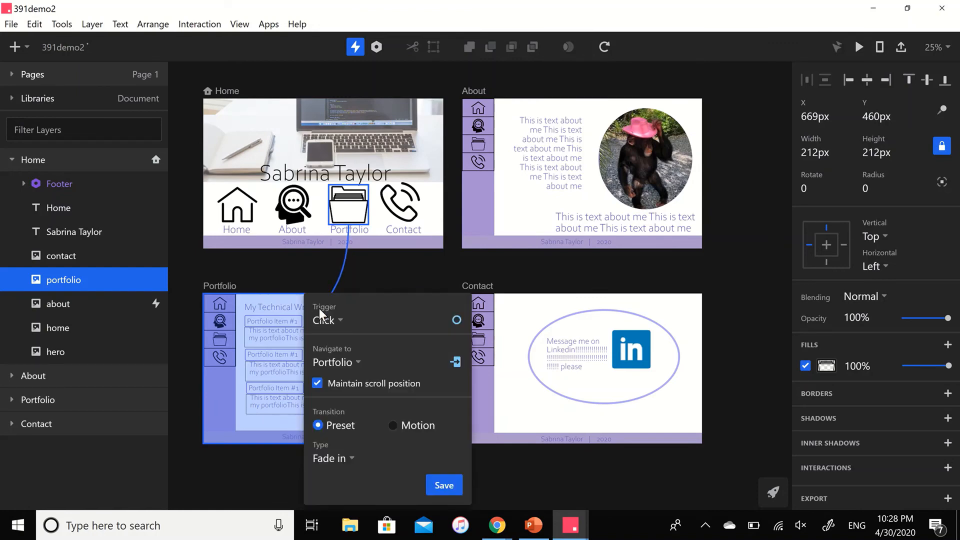
left_click(394, 425)
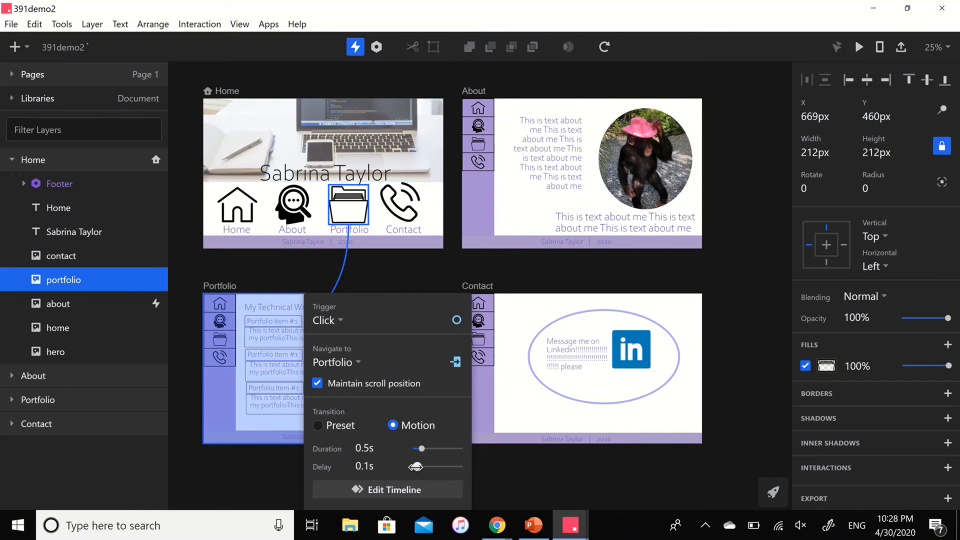
left_click_drag(416, 466, 406, 463)
left_click(255, 487)
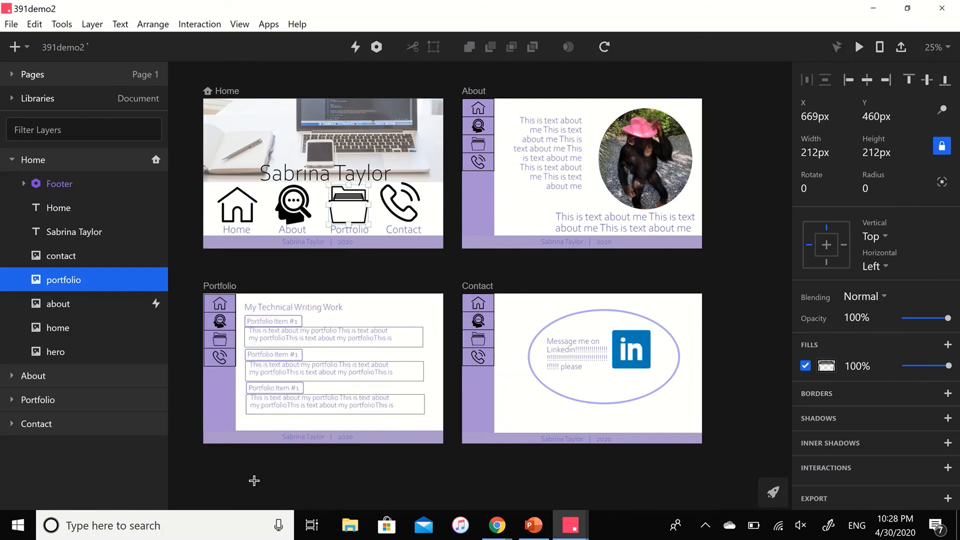
left_click(355, 47)
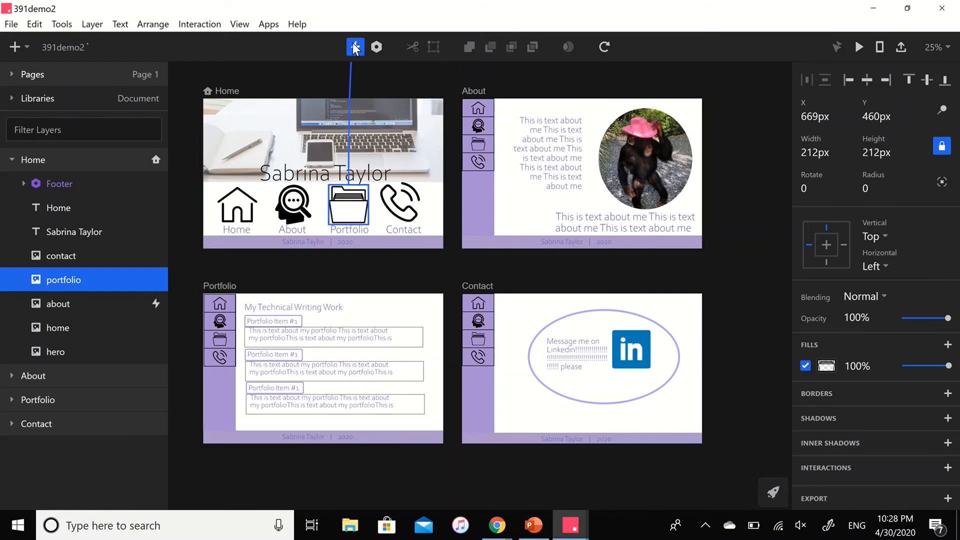
left_click_drag(354, 47, 319, 345)
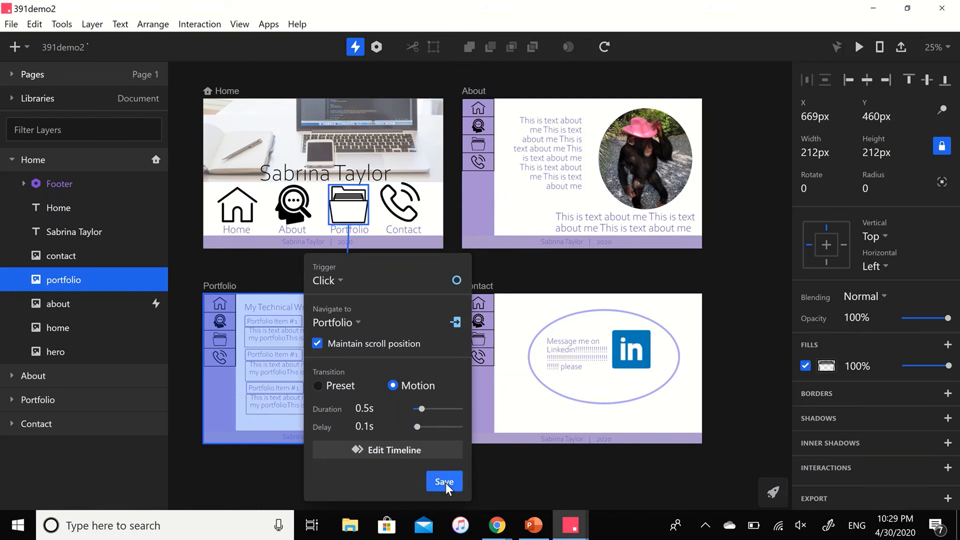
left_click(444, 482)
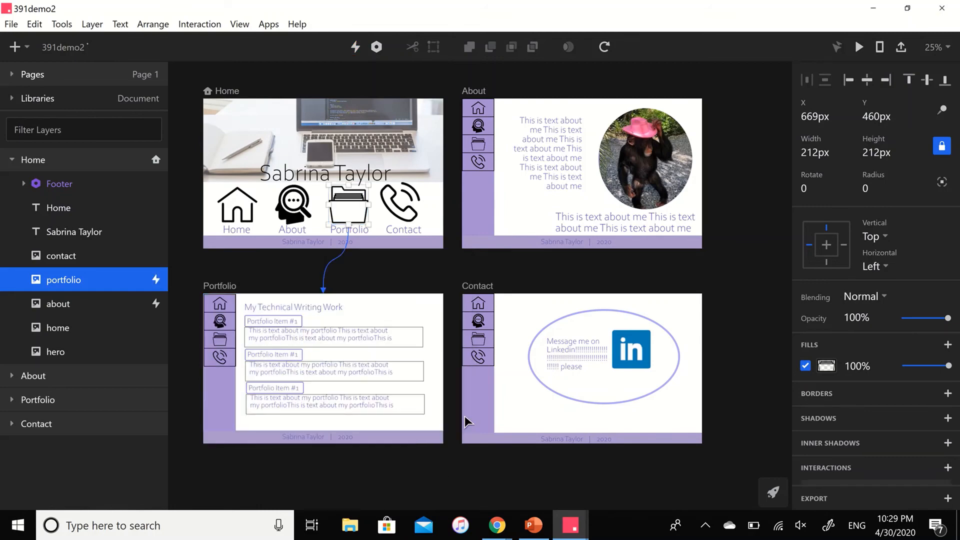
Step: Link the Home artboard's contact icon to the Contact artboard on Click with a Preset transition
left_click(380, 201)
left_click_drag(356, 46, 523, 342)
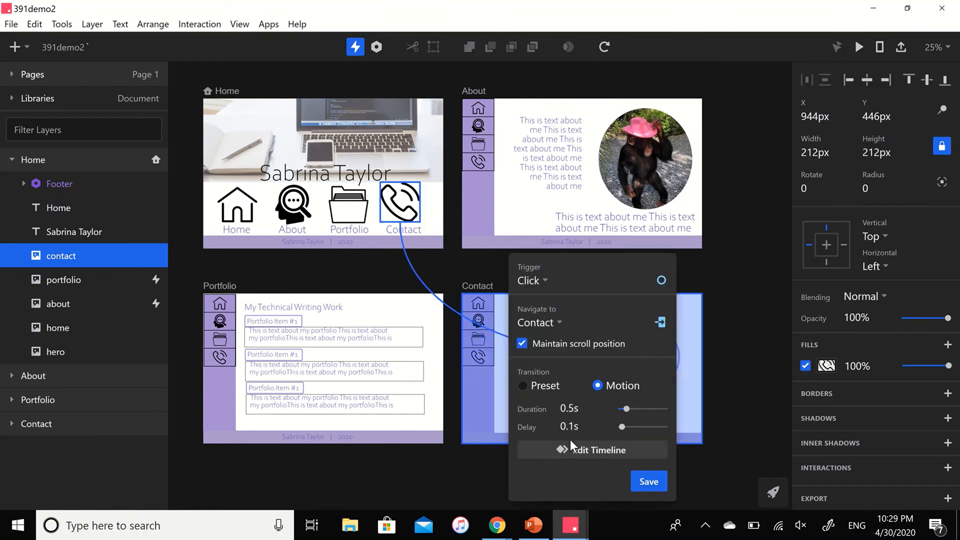
left_click(523, 385)
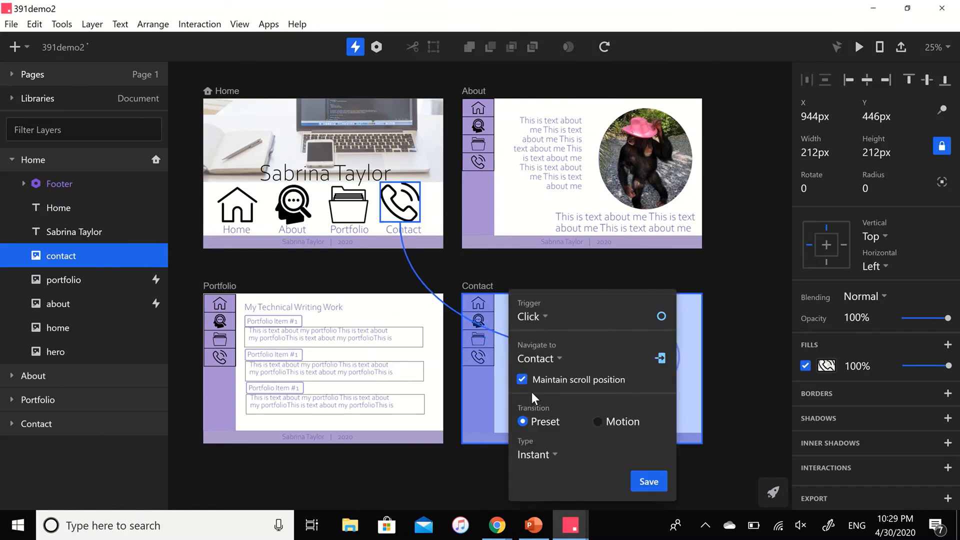
left_click(542, 456)
left_click(542, 479)
left_click(646, 481)
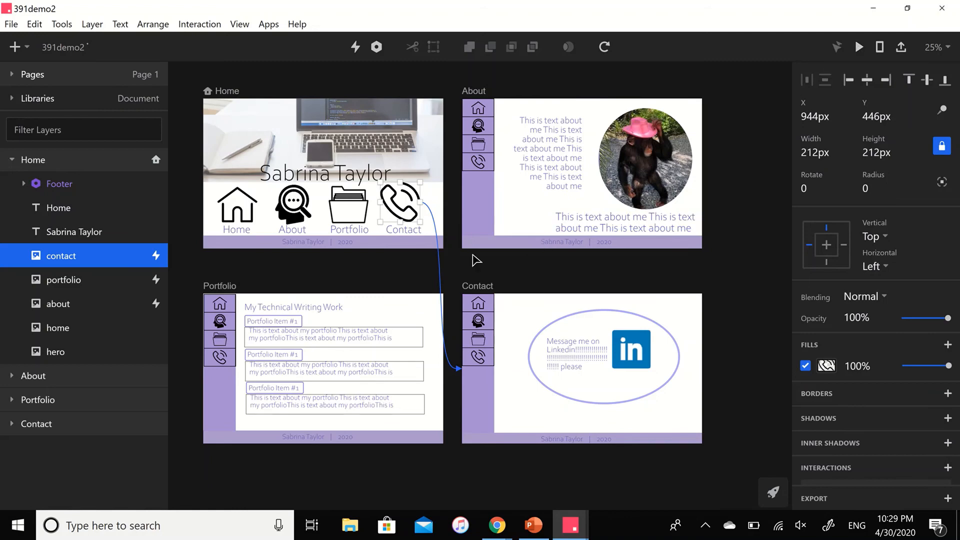
Step: Preview the prototype from the Home page and try the Fit and Fill display scales
left_click(450, 256)
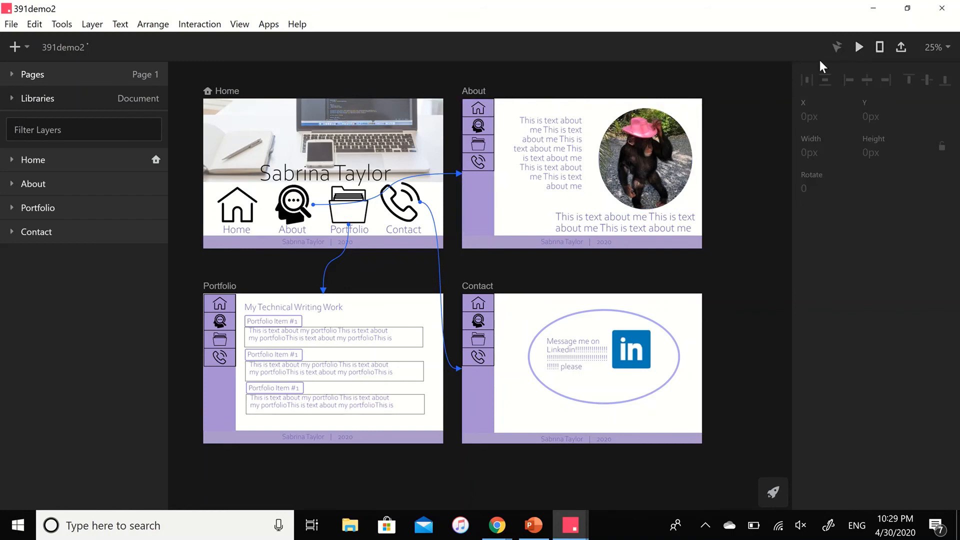
left_click(860, 47)
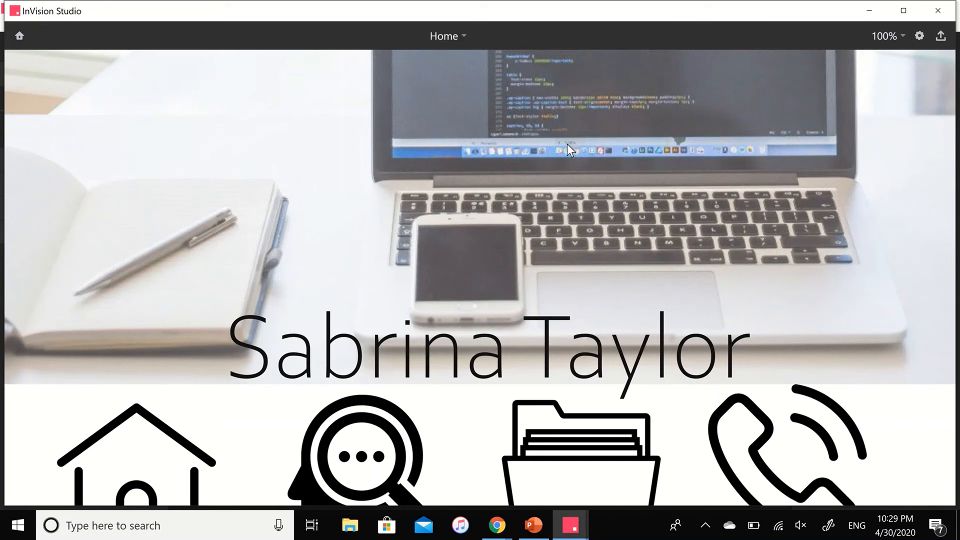
left_click(903, 42)
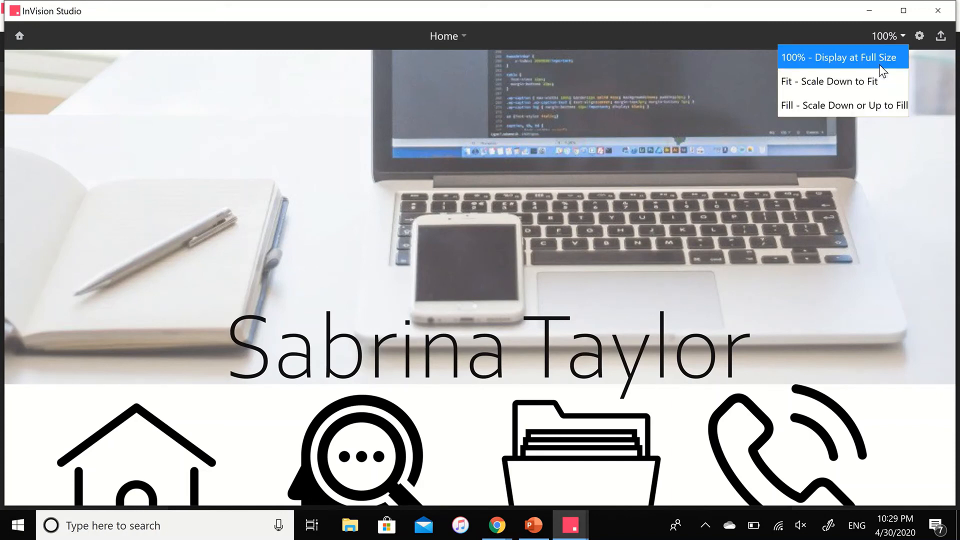
left_click(858, 81)
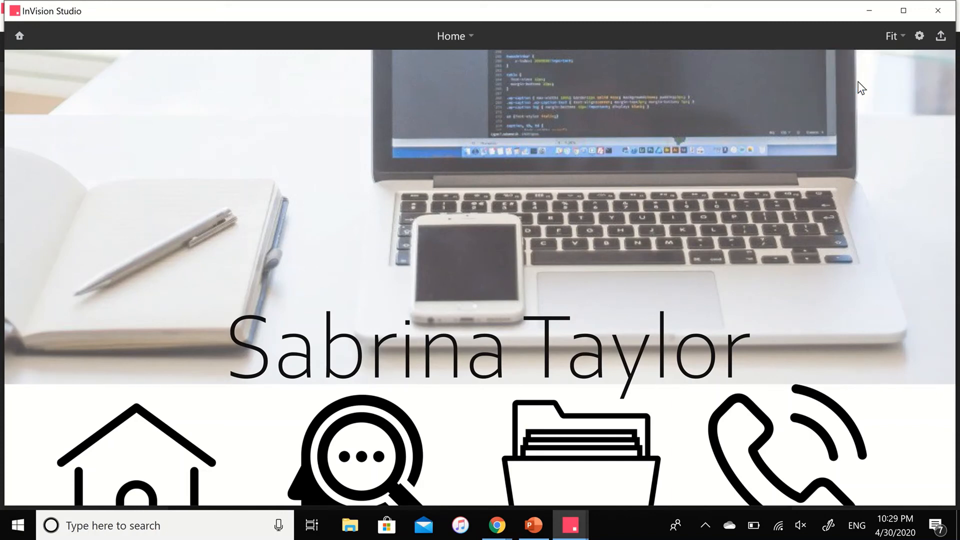
left_click(889, 40)
left_click(848, 106)
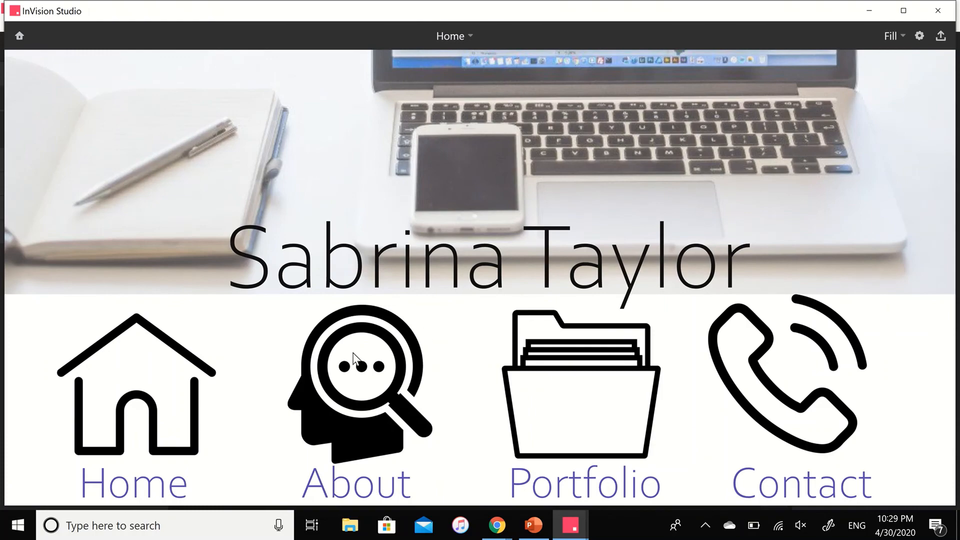
Step: Test the about icon's link in the preview and try the Fit, 100% and Fill display scales on the About page
left_click(344, 384)
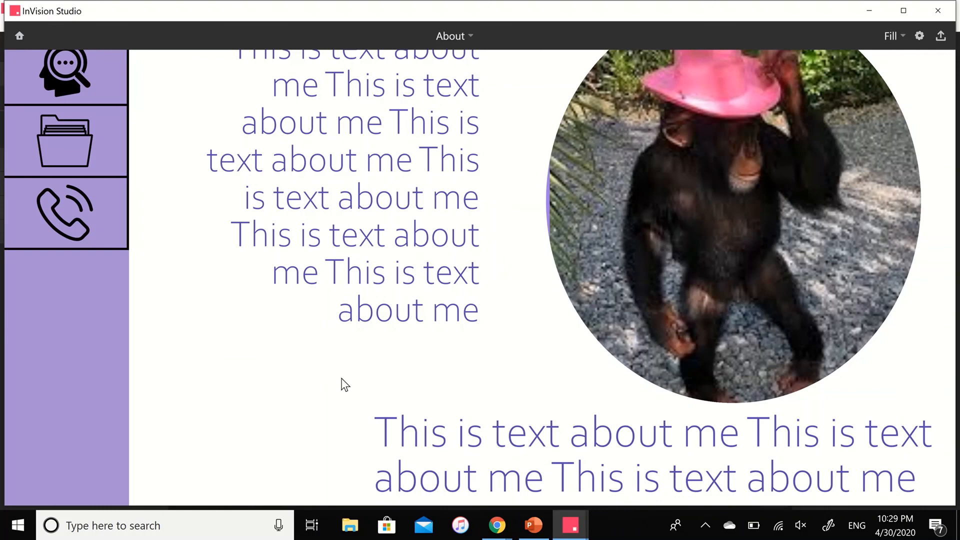
left_click(895, 36)
left_click(863, 88)
left_click(898, 34)
left_click(860, 57)
left_click(893, 39)
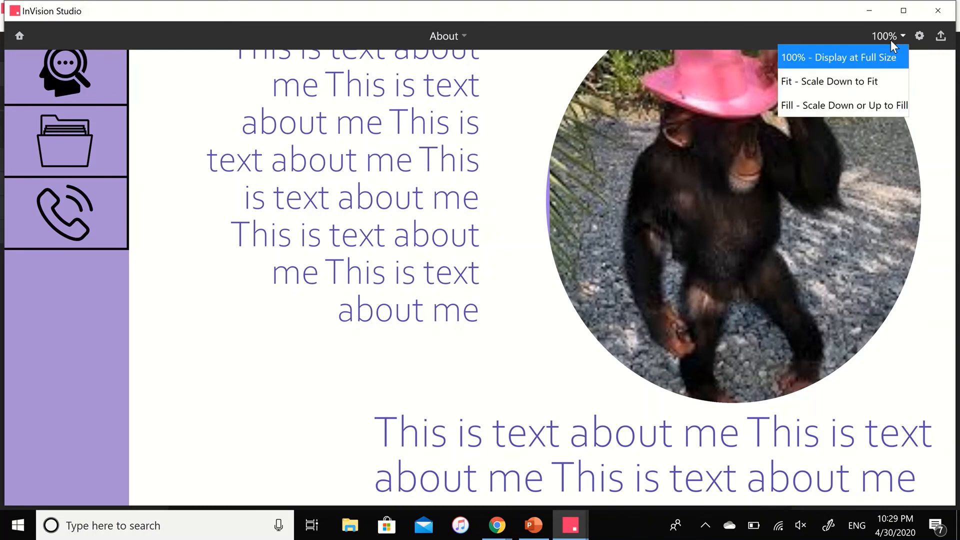
left_click(844, 104)
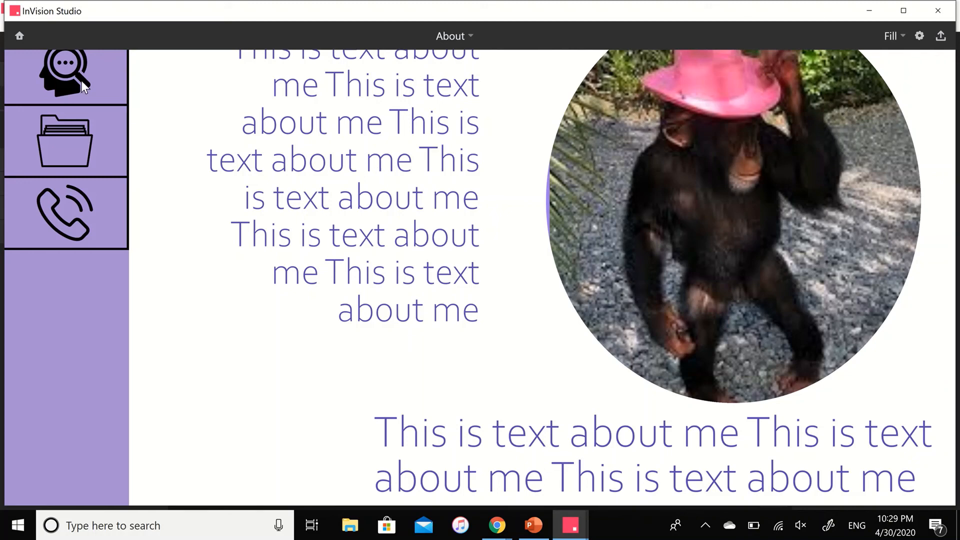
Step: Return to the Home page of the preview, test the portfolio icon's link and go back to Home
left_click(19, 37)
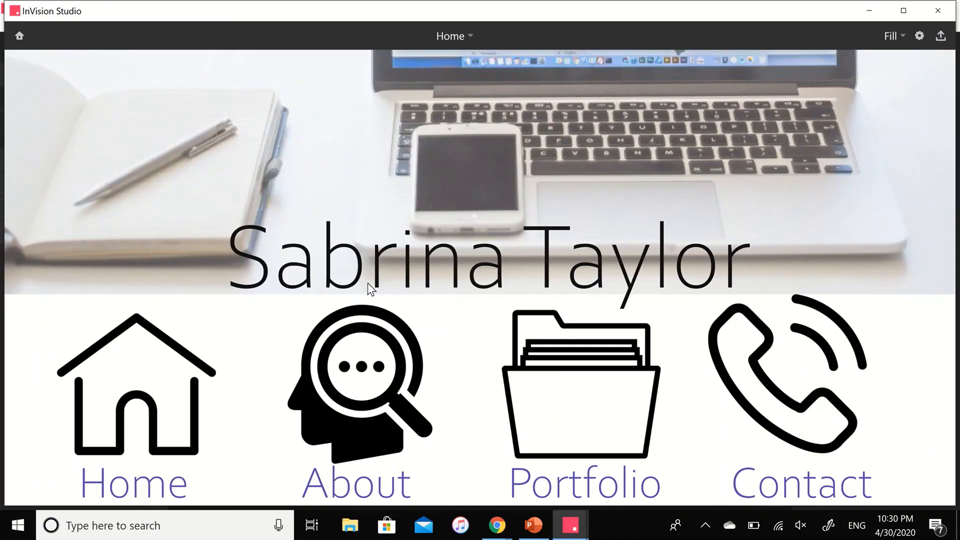
left_click(583, 388)
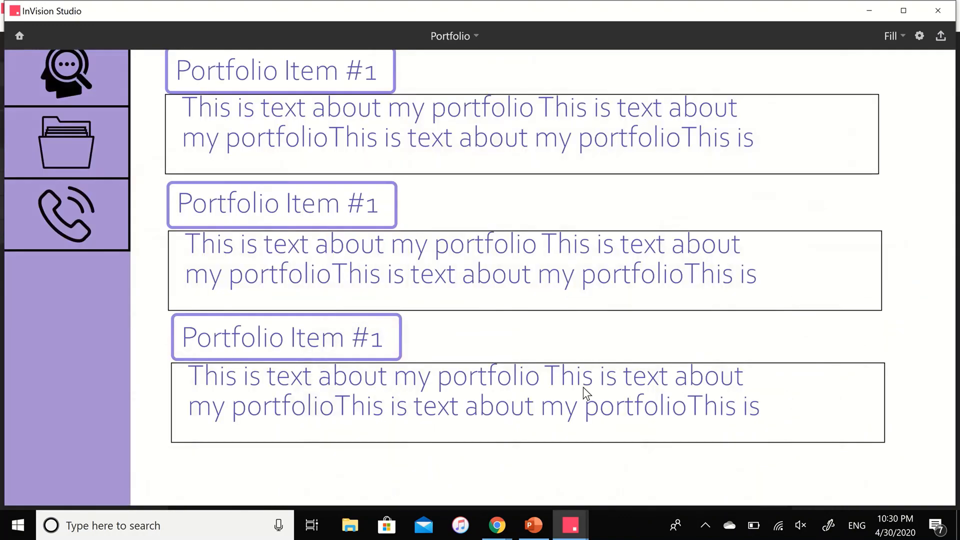
left_click(19, 37)
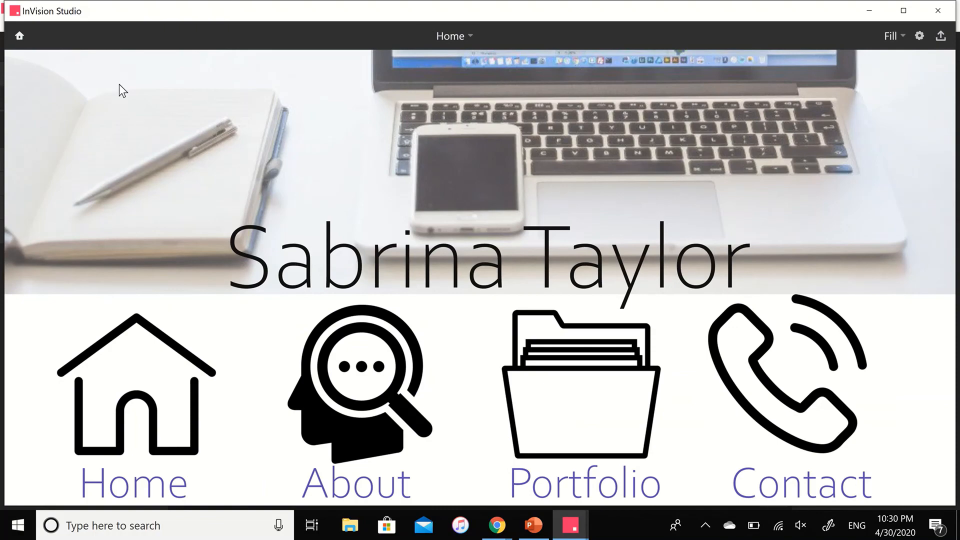
Step: Test the contact icon's link in the preview, go back to Home and try the unlinked home icon
left_click(788, 376)
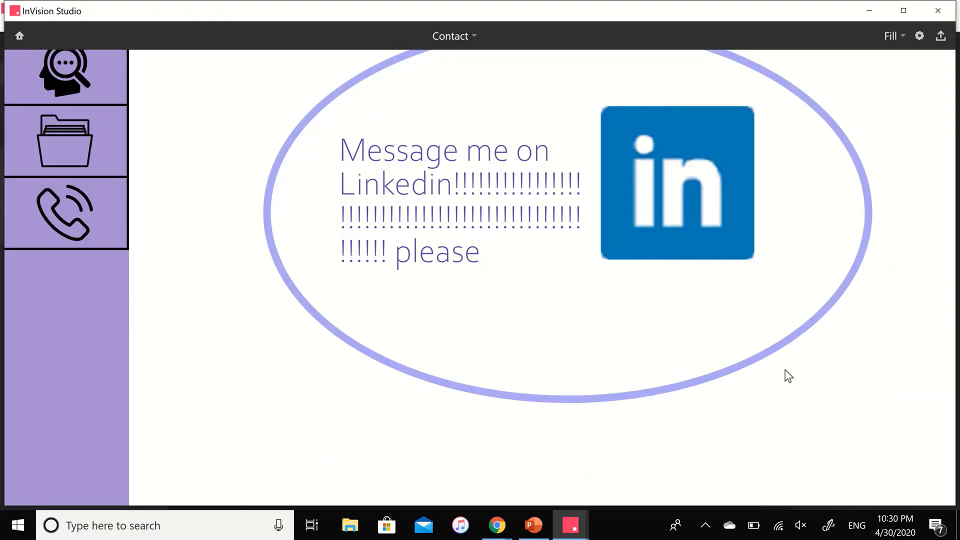
left_click(18, 36)
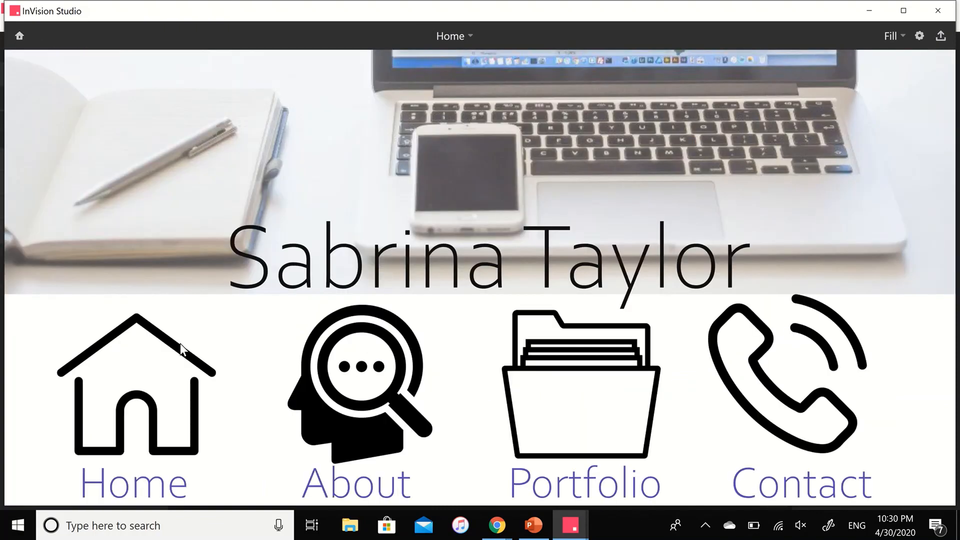
left_click(129, 374)
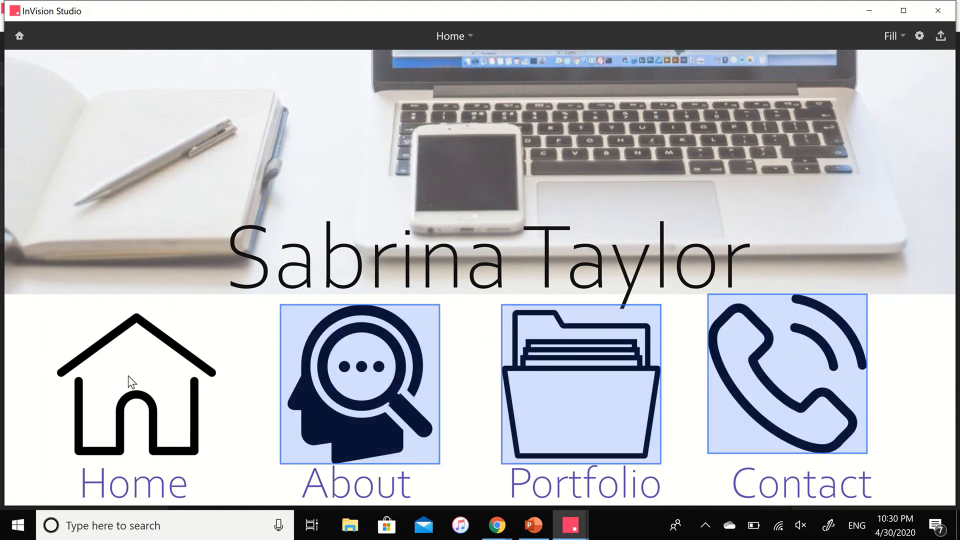
left_click(128, 376)
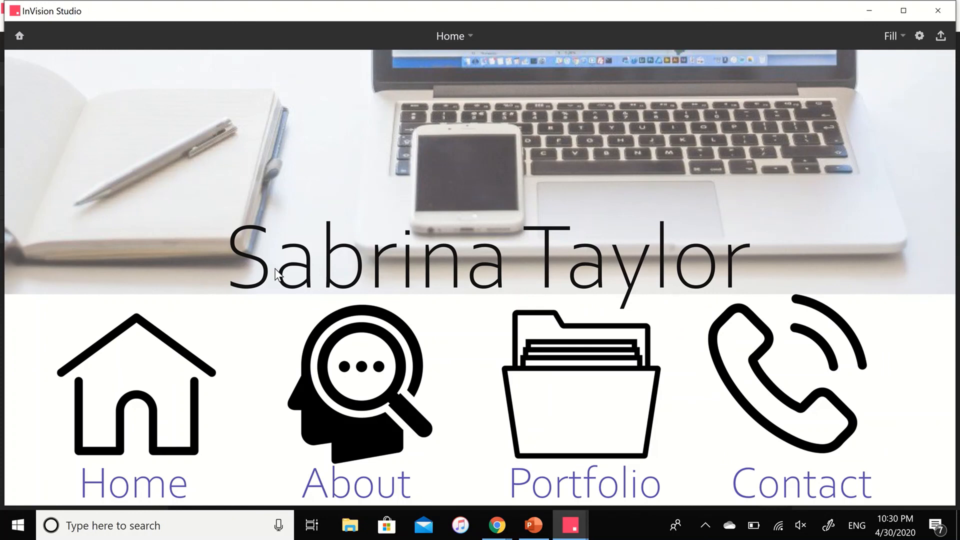
Step: Close the prototype preview and return to the 391demo2 document's editing window
left_click(937, 14)
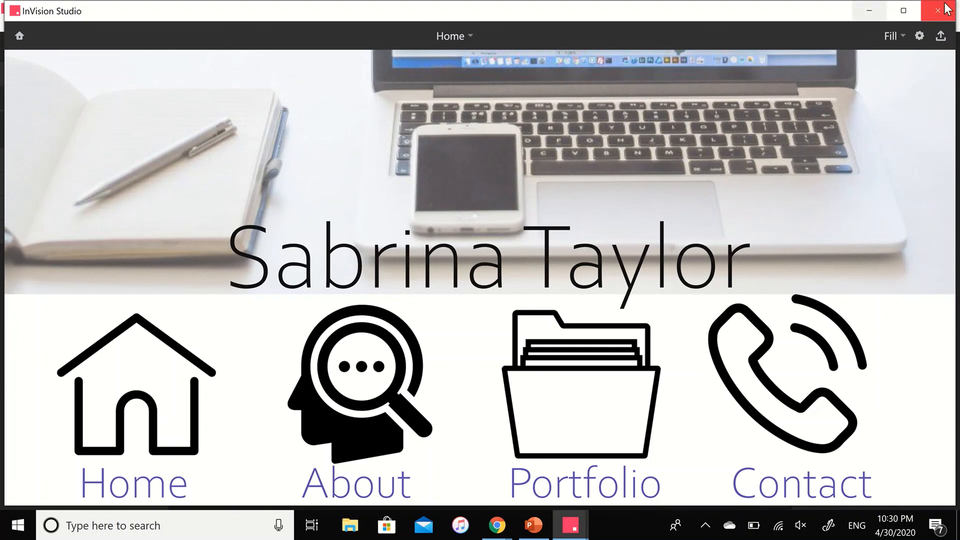
left_click(570, 525)
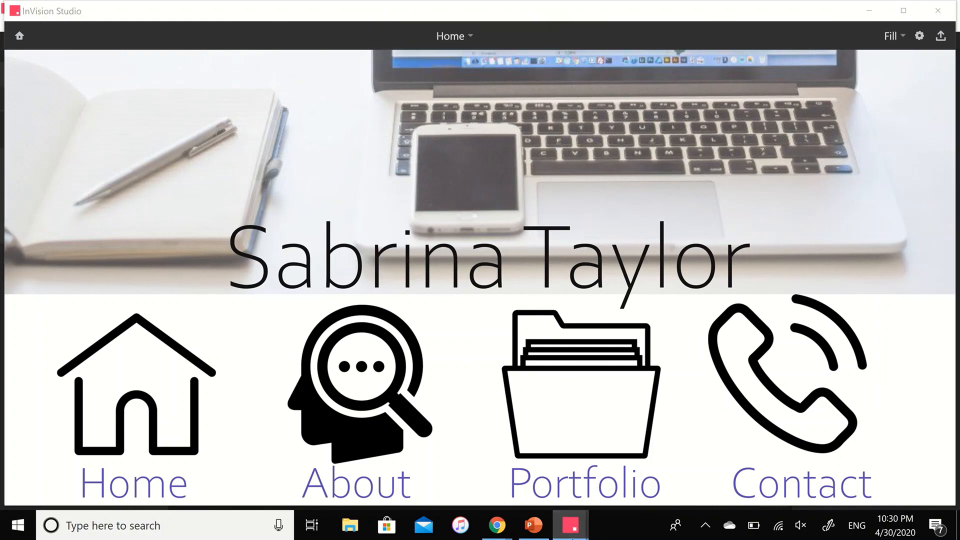
left_click(799, 413)
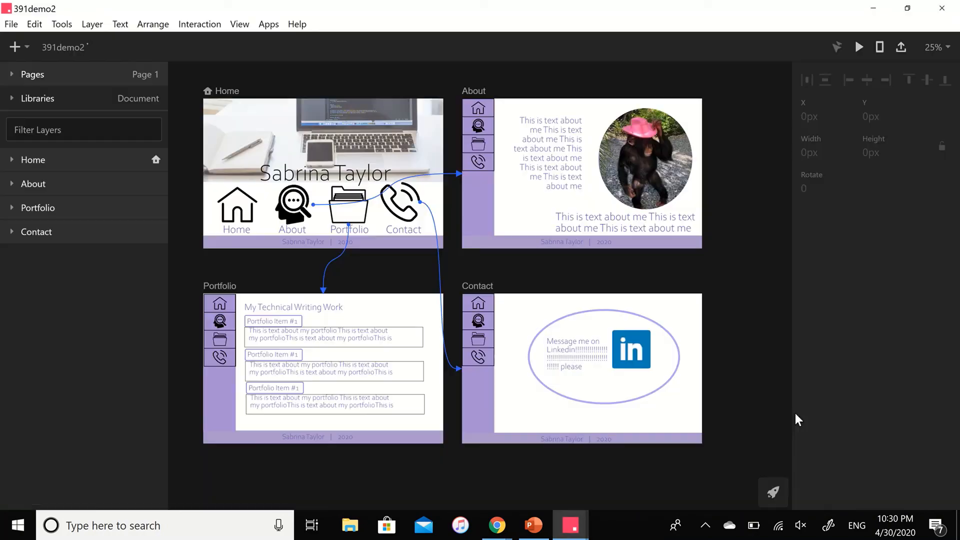